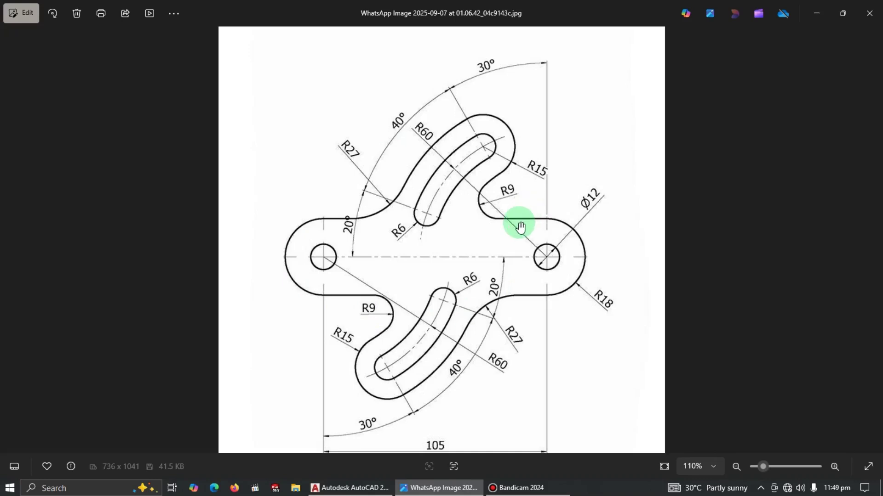
# Review the reference image, switch to AutoCAD, and draw a horizontal centre line 105 units long
pyautogui.scroll(-2, 519, 272)
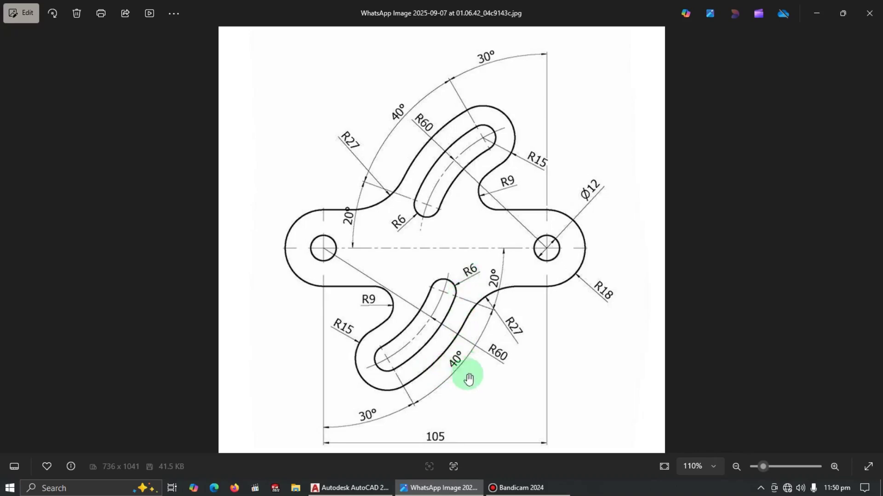
pyautogui.click(349, 490)
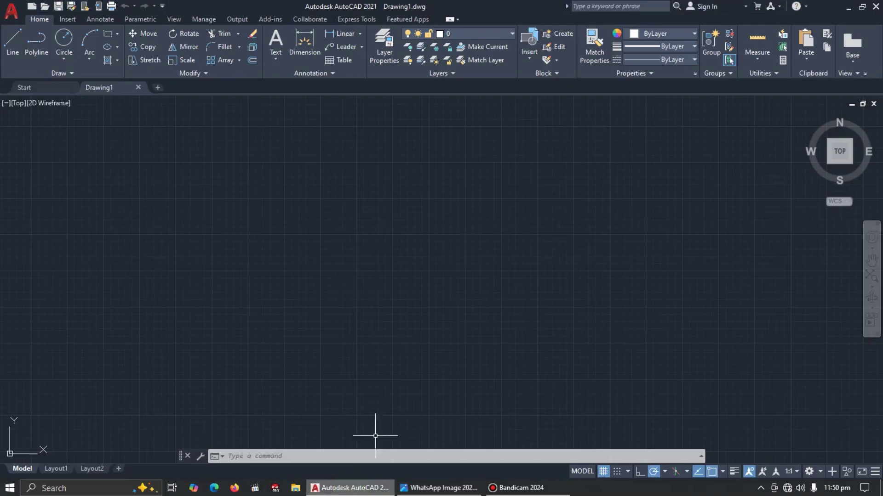
pyautogui.hotkey('alt', 'Tab')
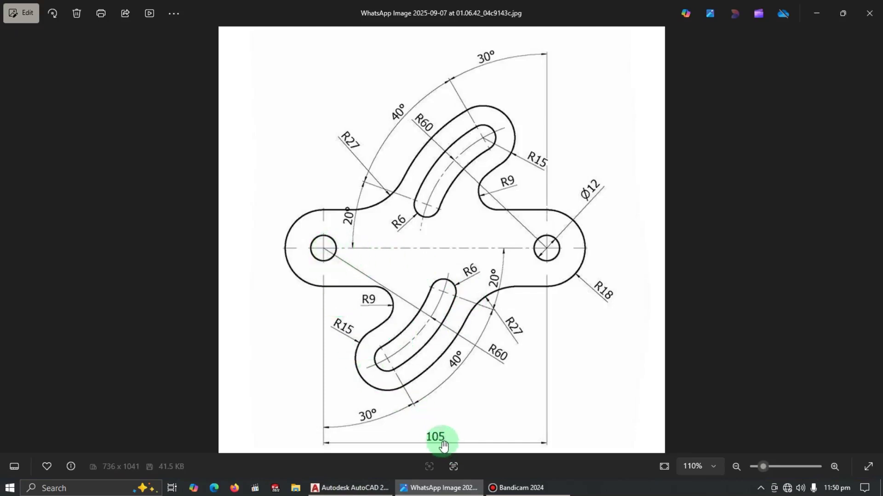
pyautogui.hotkey('alt', 'Tab')
pyautogui.click(11, 45)
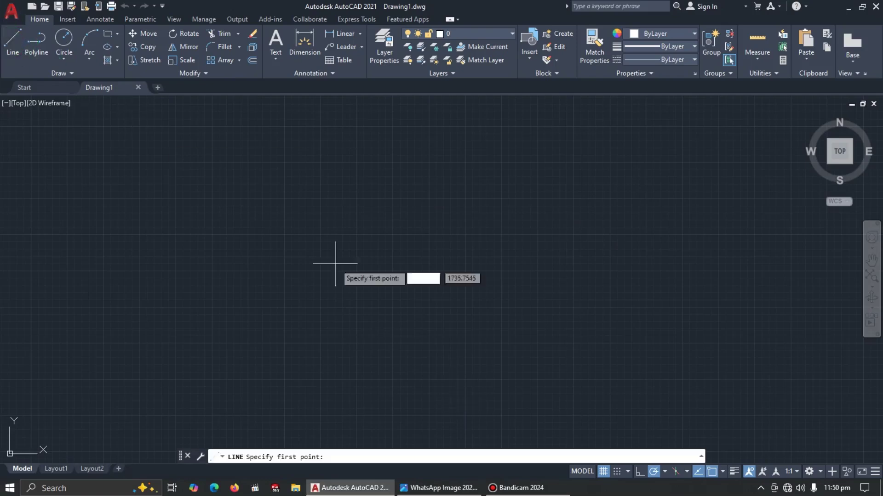
pyautogui.click(295, 247)
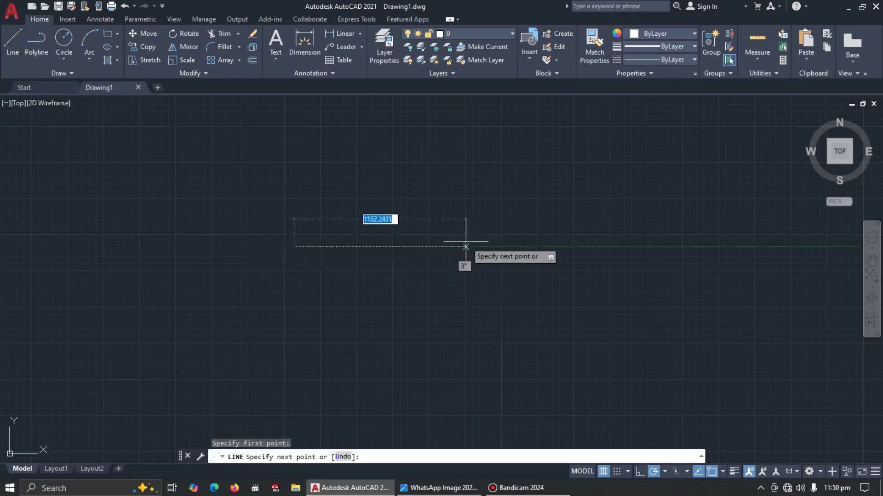
pyautogui.write('10')
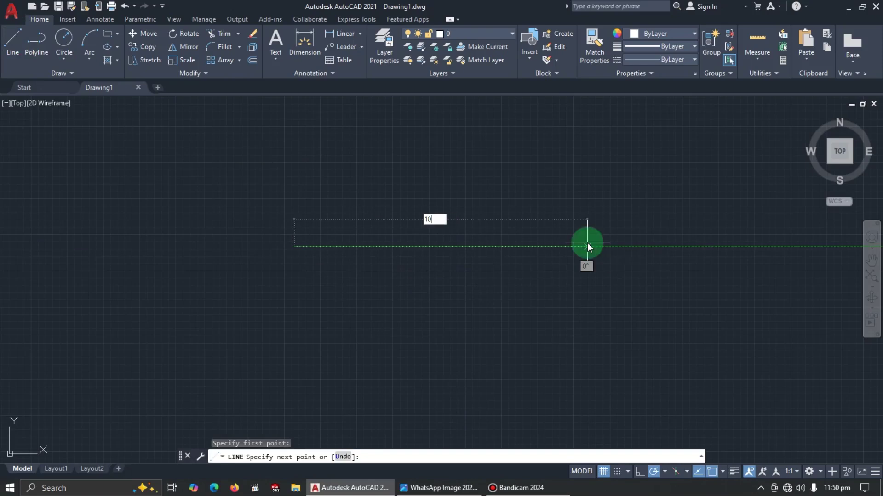
pyautogui.write('5')
pyautogui.press('Return')
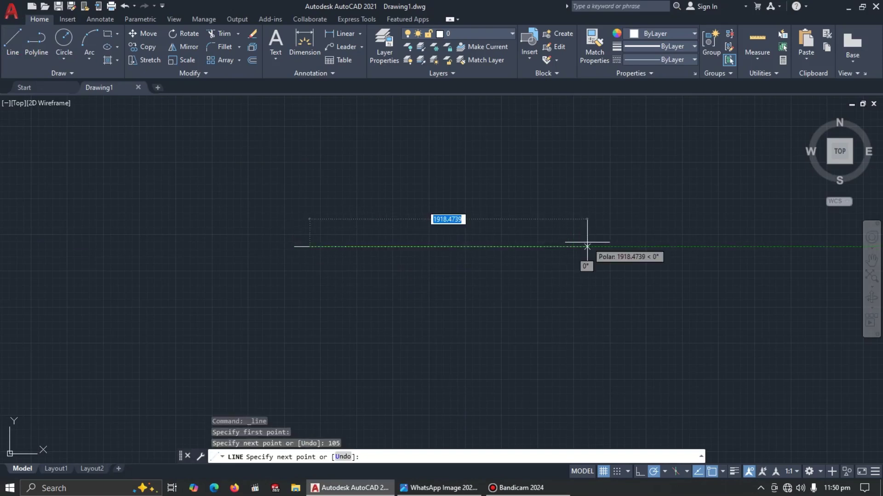
pyautogui.press('Escape')
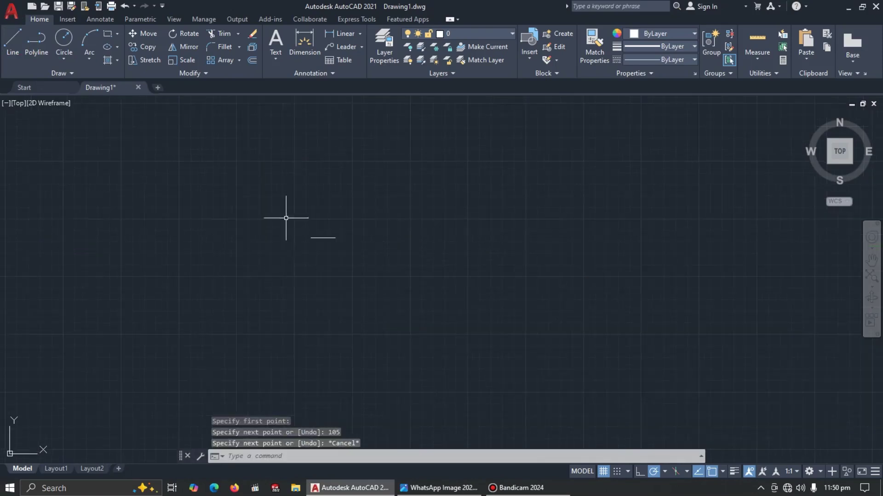
# Draw a circle of radius 18 centred on the right end of the 105-unit line
pyautogui.scroll(4, 340, 285)
pyautogui.scroll(2, 533, 309)
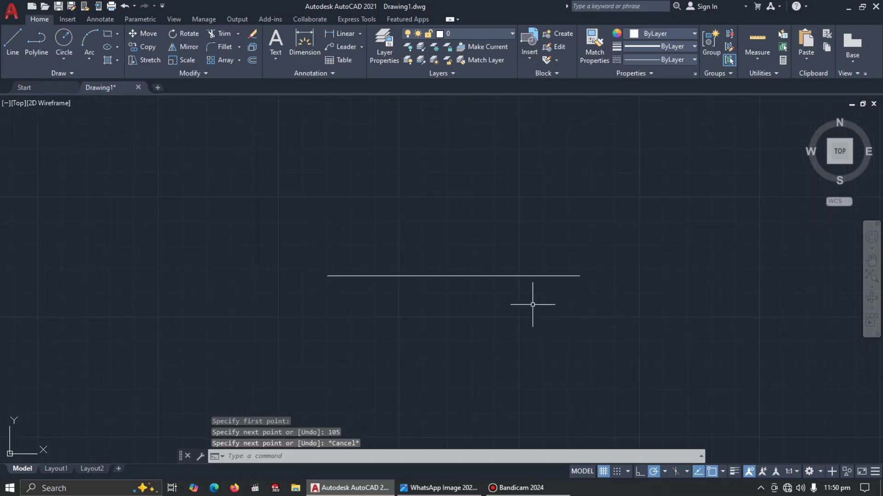
pyautogui.hotkey('alt', 'Tab')
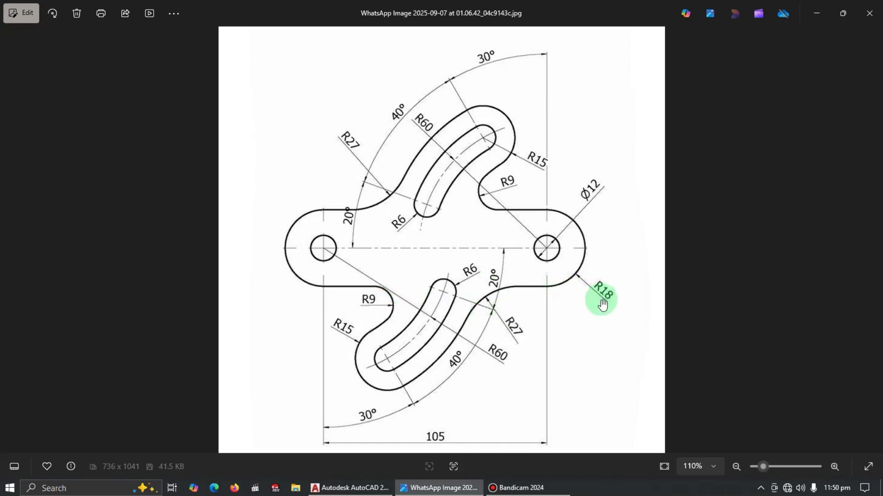
pyautogui.hotkey('alt', 'Tab')
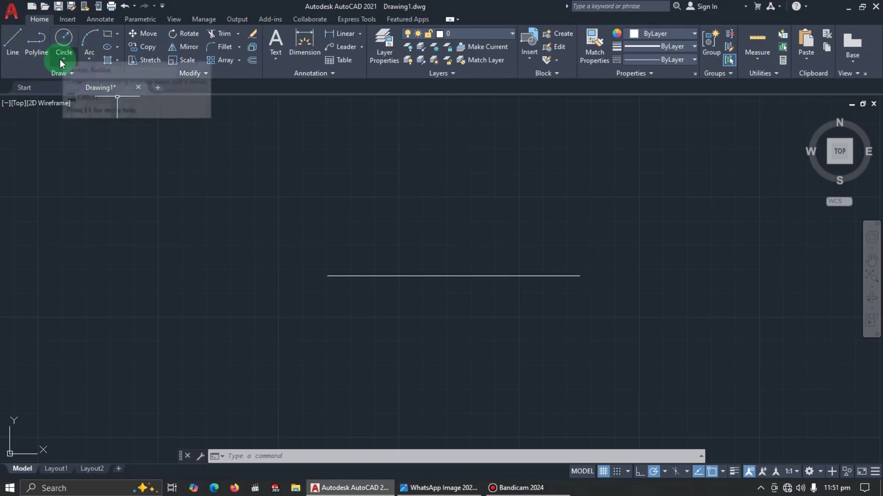
pyautogui.click(61, 60)
pyautogui.click(94, 79)
pyautogui.click(579, 275)
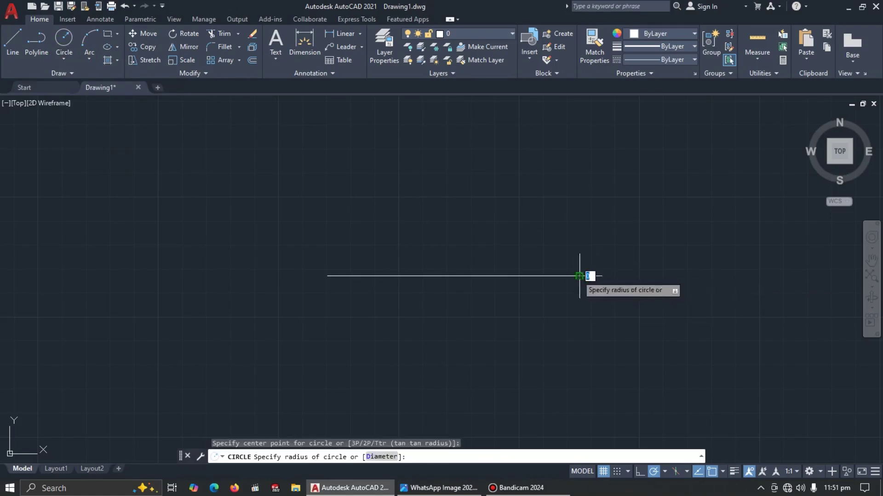
pyautogui.write('18')
pyautogui.press('Return')
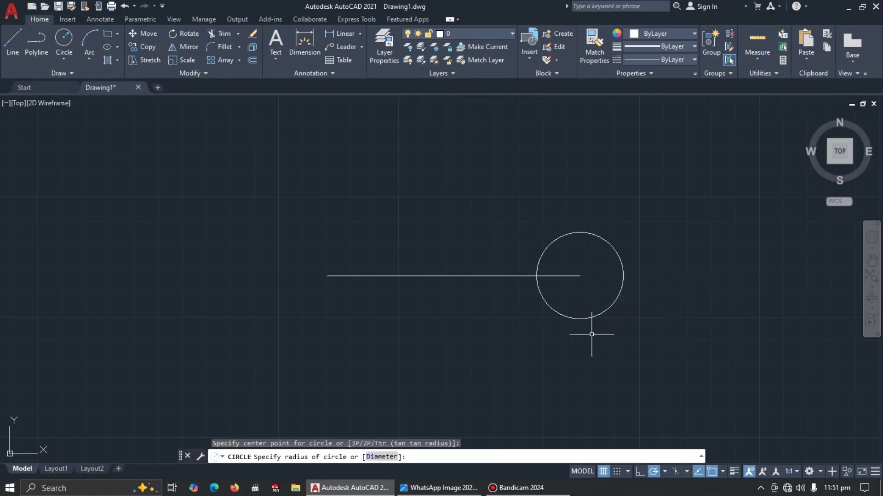
# Draw a concentric circle of diameter 12 inside the radius 18 circle, as in the reference drawing
pyautogui.hotkey('alt', 'Tab')
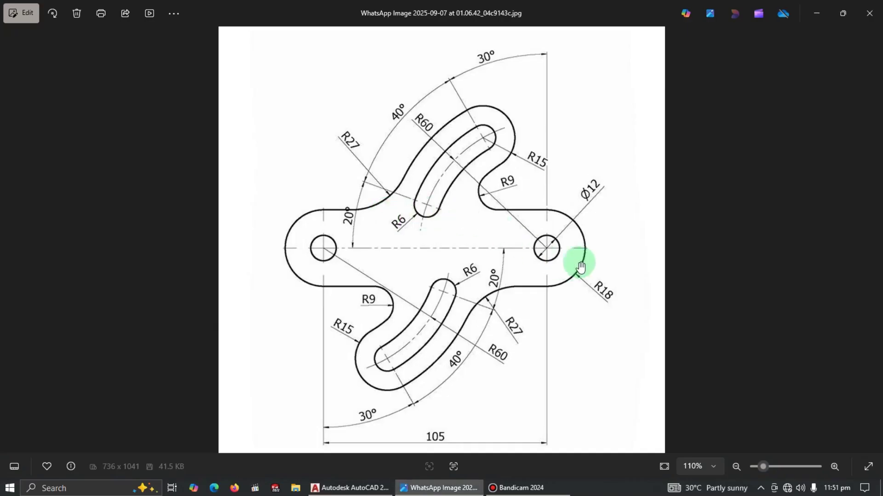
pyautogui.hotkey('alt', 'Tab')
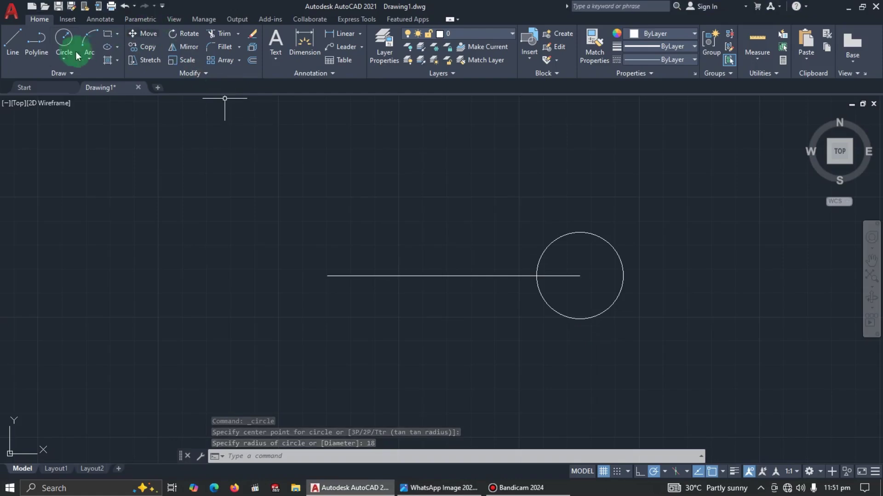
pyautogui.click(69, 58)
pyautogui.click(82, 106)
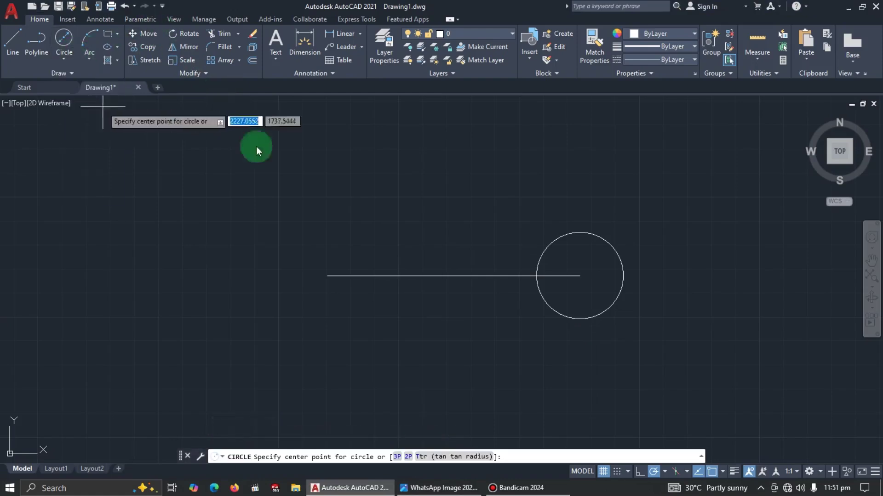
pyautogui.click(579, 276)
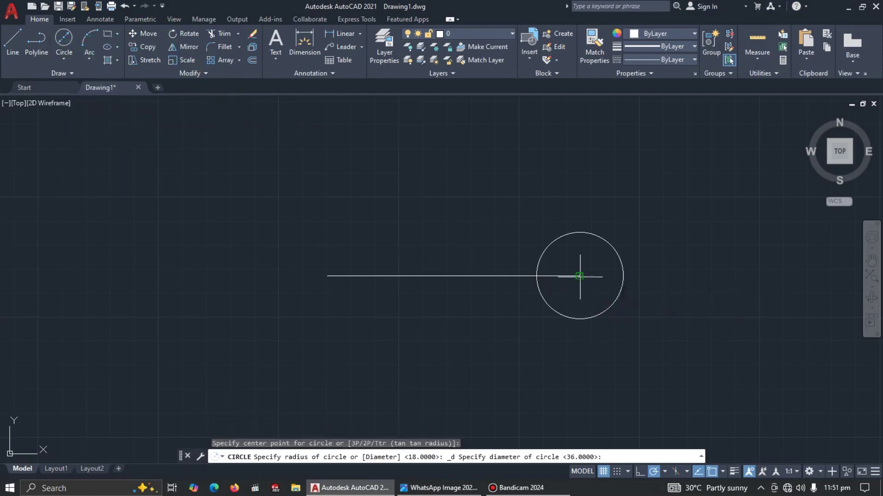
pyautogui.click(592, 298)
pyautogui.hotkey('alt', 'Tab')
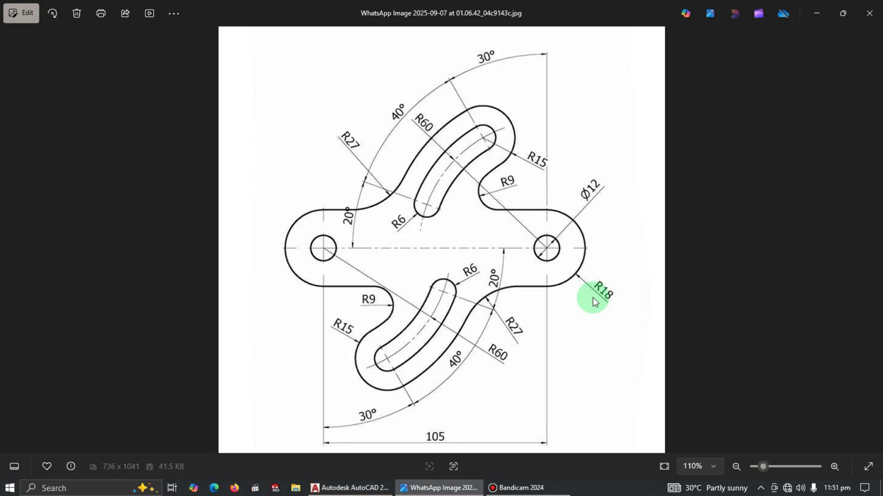
pyautogui.hotkey('alt', 'Tab')
# Copy both concentric circles from their shared centre to the left end of the centre line
pyautogui.click(650, 227)
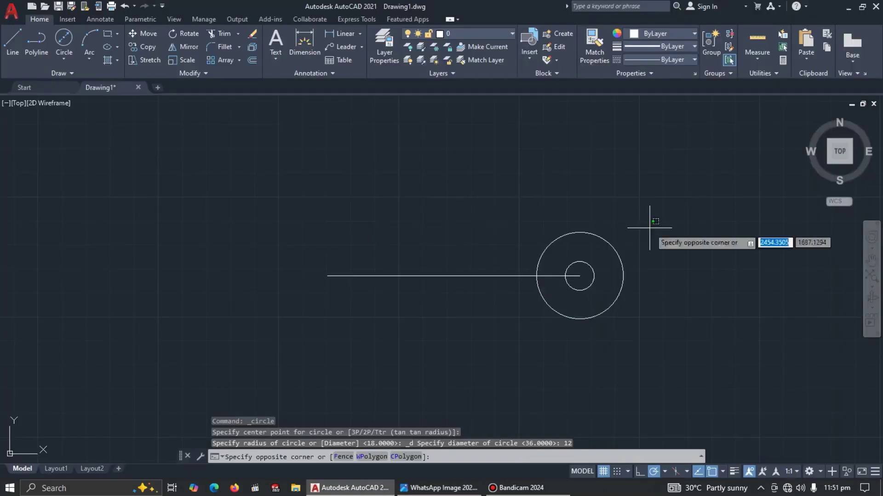
pyautogui.click(586, 276)
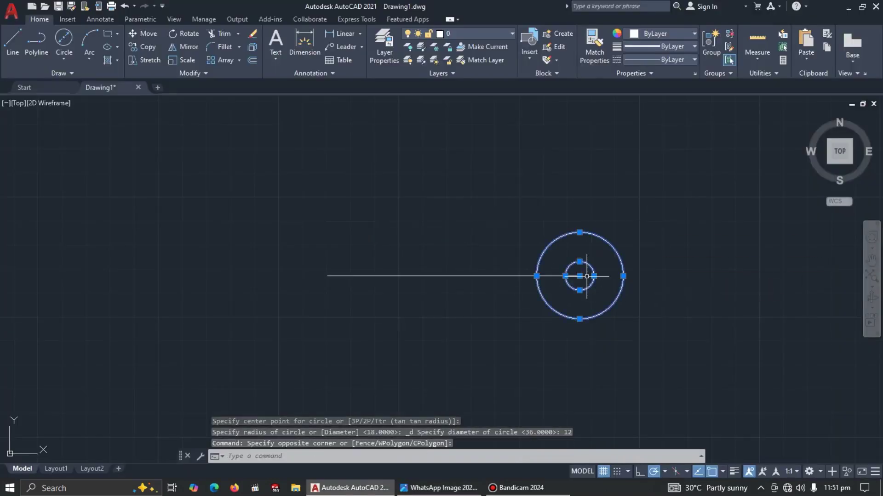
pyautogui.write('c')
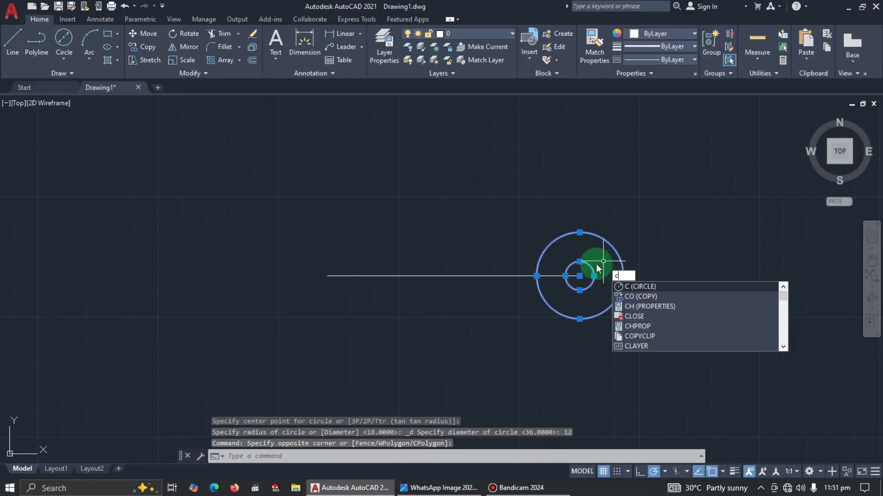
pyautogui.write('o')
pyautogui.press('Return')
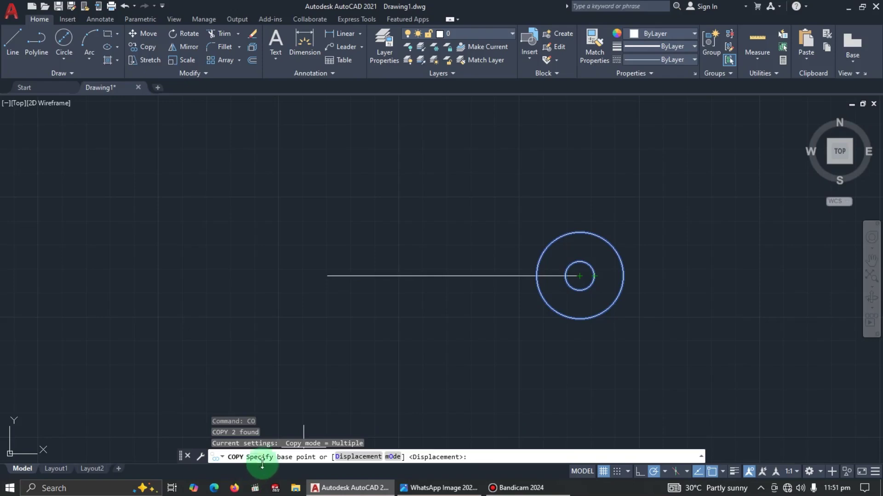
pyautogui.click(580, 276)
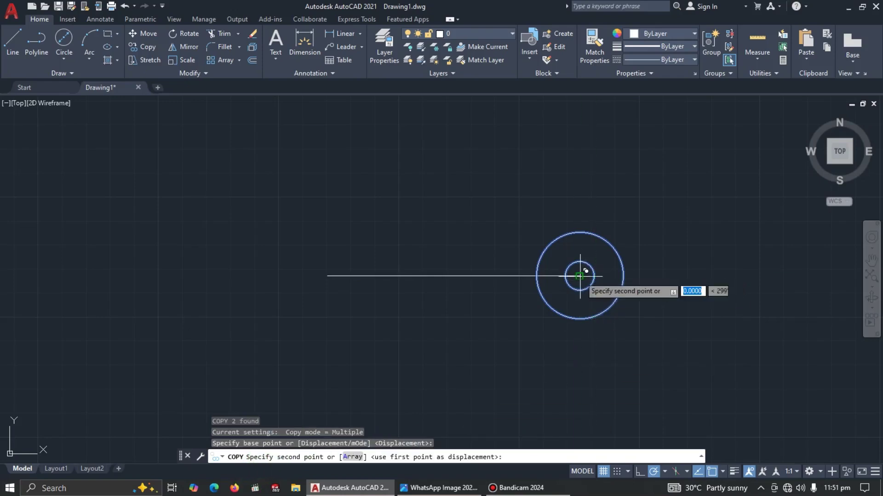
pyautogui.click(328, 276)
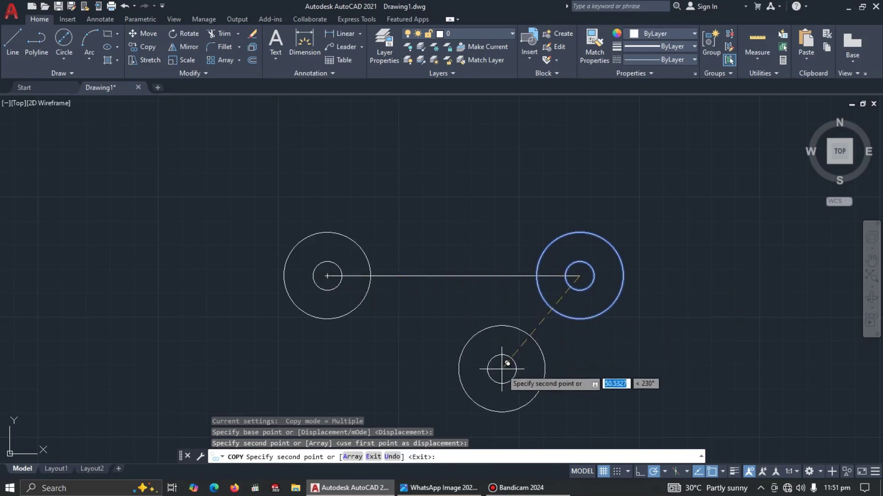
pyautogui.press('Escape')
# Draw a line joining the top quadrant points of the two radius 18 circles
pyautogui.hotkey('alt', 'Tab')
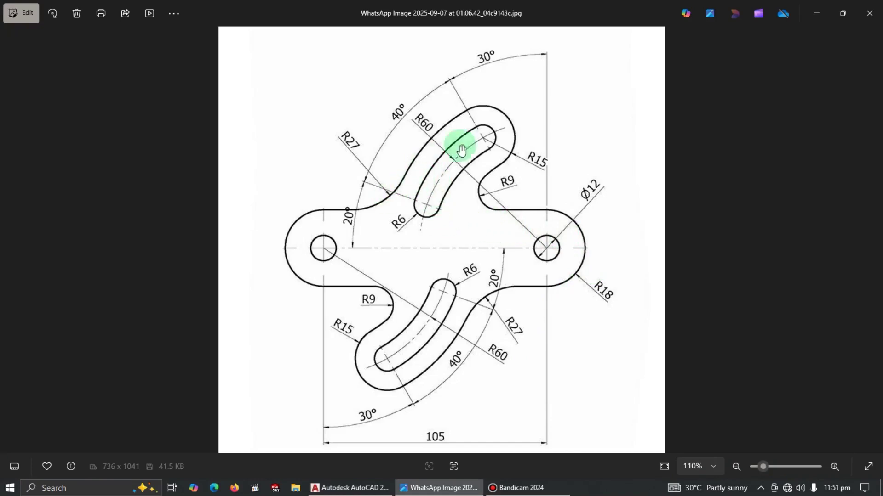
pyautogui.hotkey('alt', 'Tab')
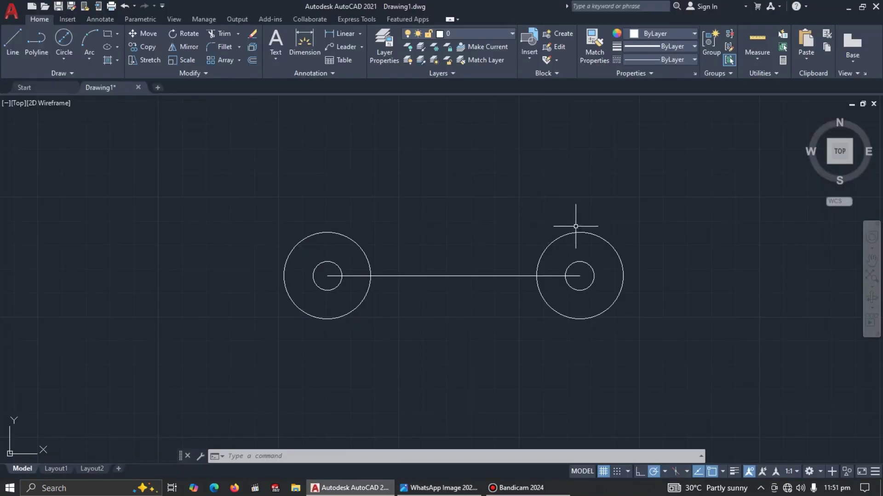
pyautogui.click(10, 44)
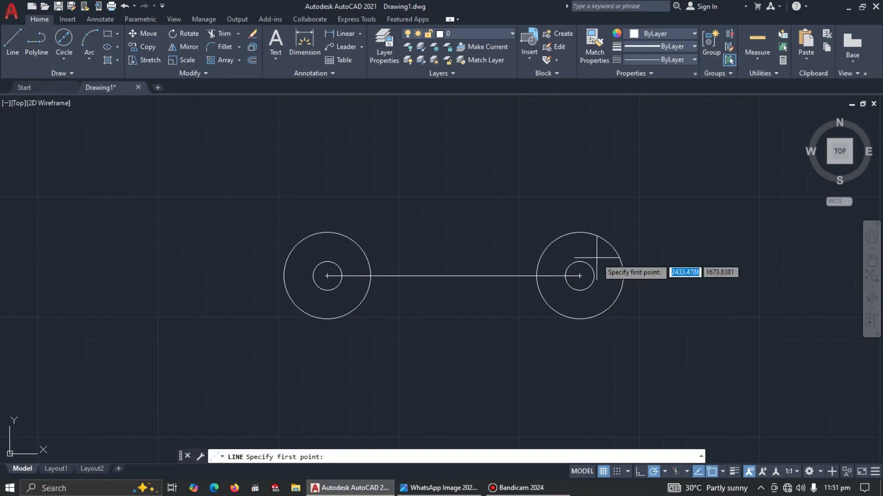
pyautogui.click(579, 233)
pyautogui.click(325, 232)
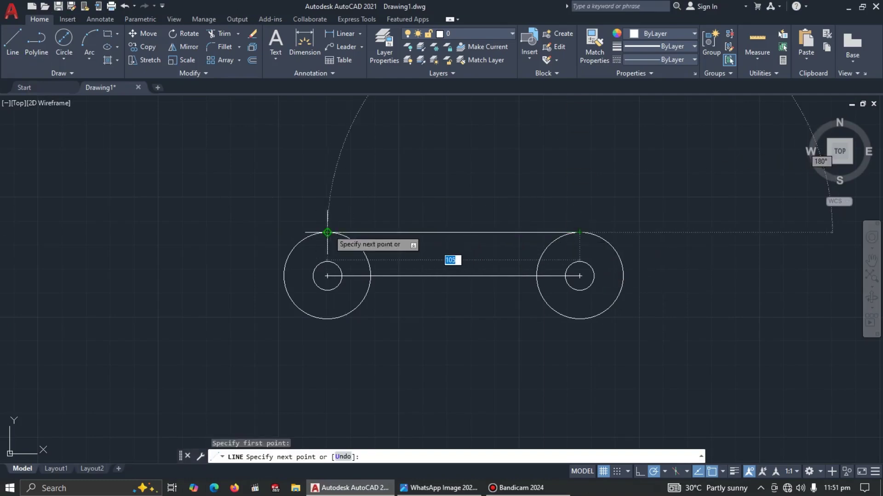
pyautogui.press('Escape')
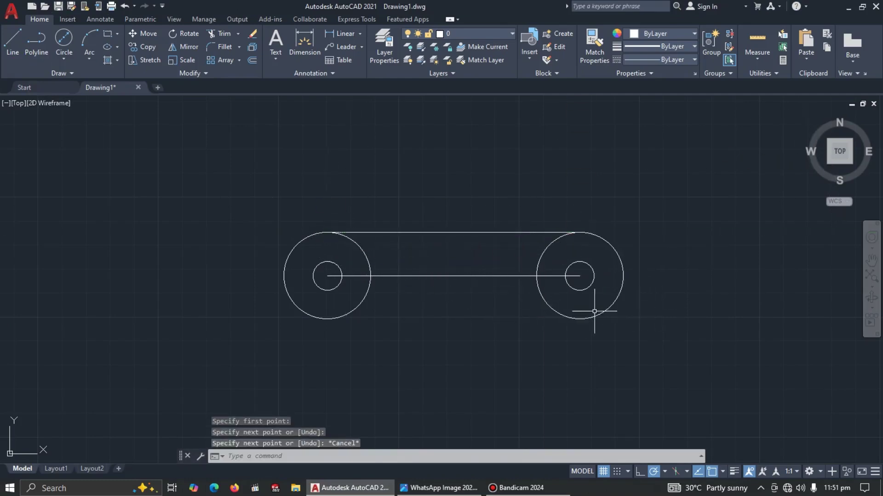
# Draw a construction circle of radius 60 centred on the right-hand hole for the upper slot's centreline
pyautogui.hotkey('alt', 'Tab')
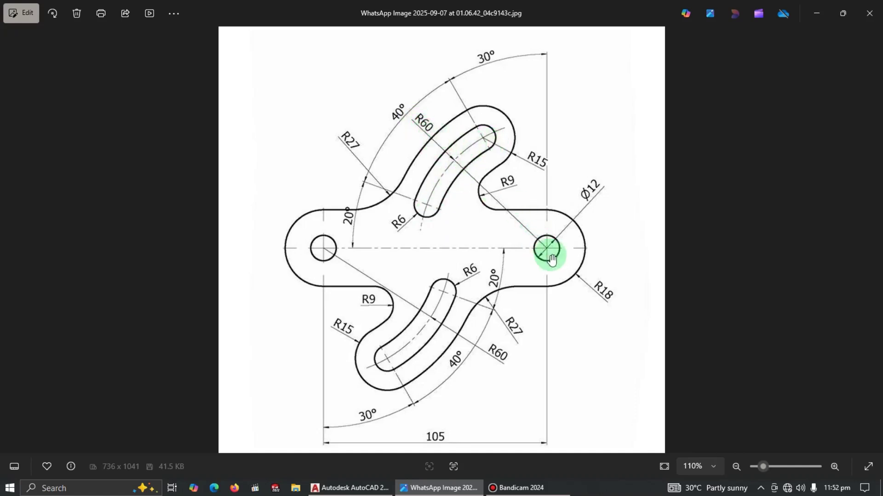
pyautogui.hotkey('alt', 'Tab')
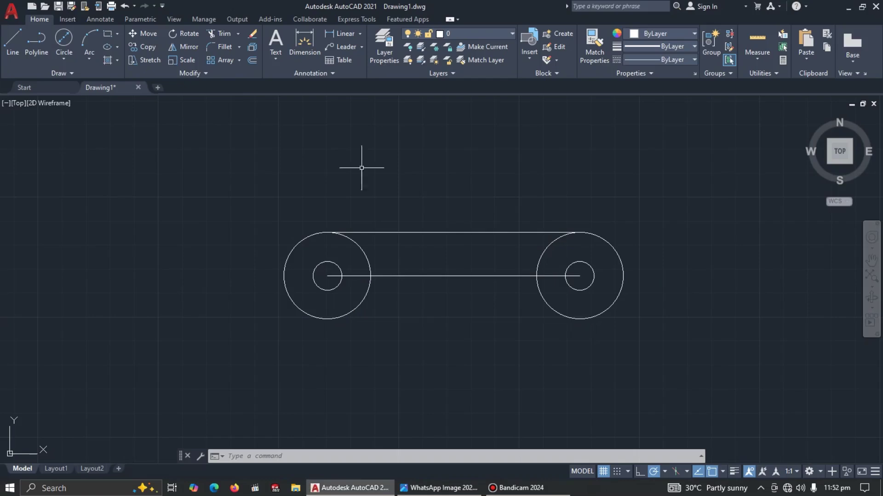
pyautogui.click(65, 59)
pyautogui.click(89, 79)
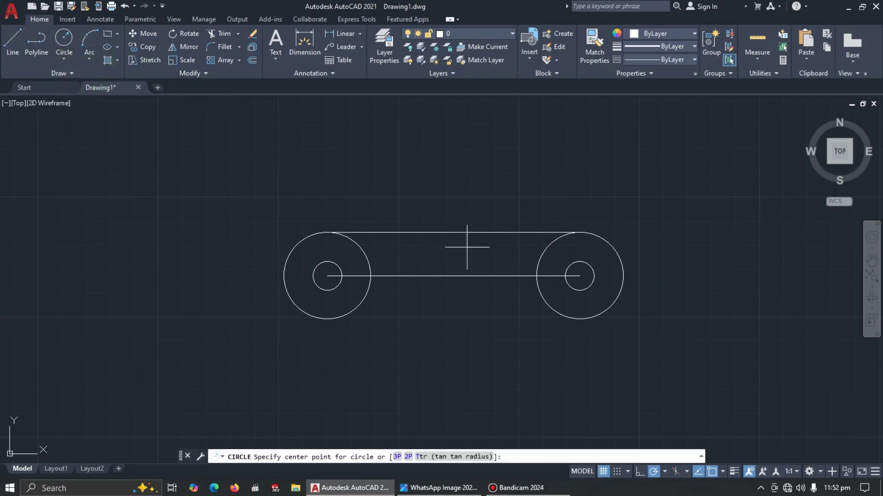
pyautogui.click(580, 276)
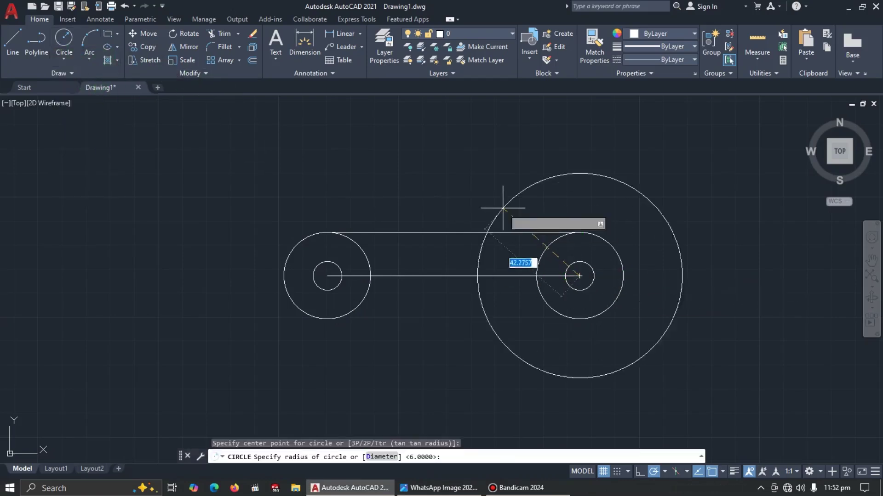
pyautogui.press('Return')
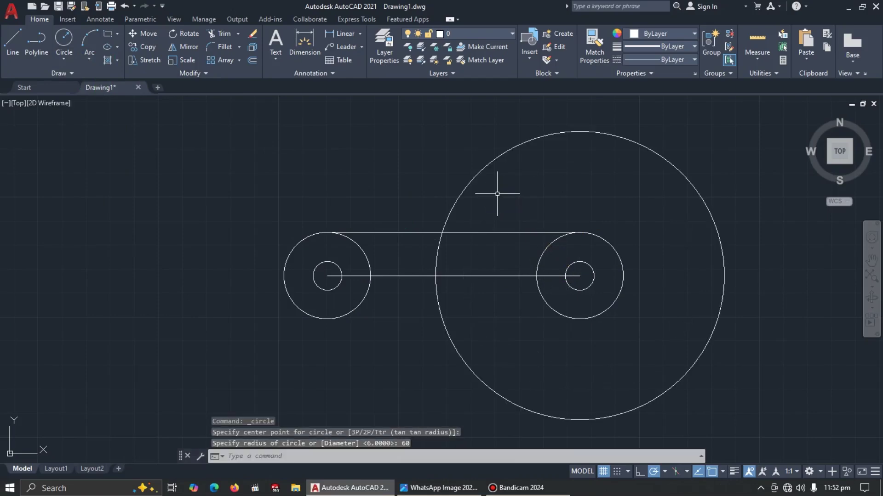
# Check the slot angles in the reference image and draw a vertical line from the right-hand hole's centre up past the radius 60 circle in AutoCAD
pyautogui.hotkey('alt', 'Tab')
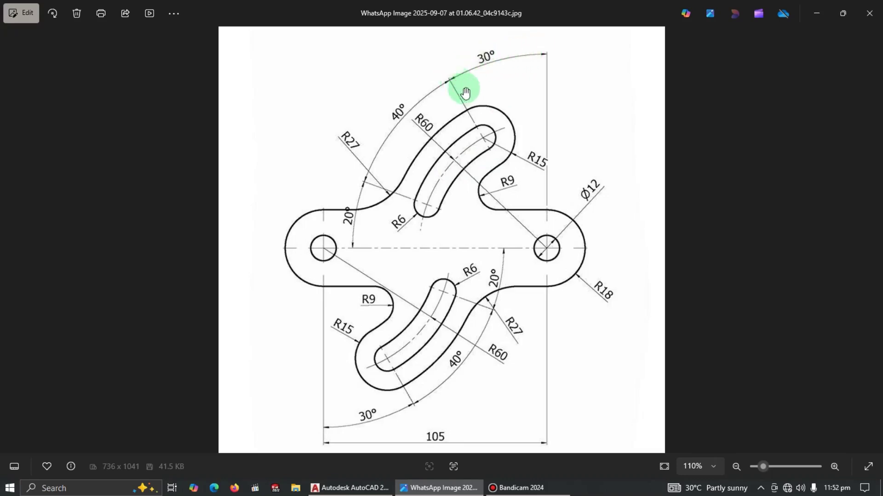
pyautogui.hotkey('alt', 'Tab')
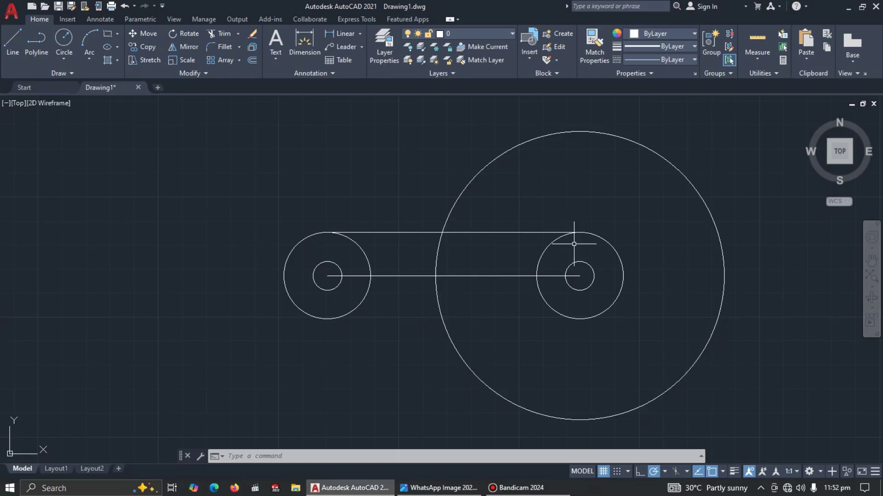
pyautogui.click(12, 41)
pyautogui.scroll(-2, 697, 330)
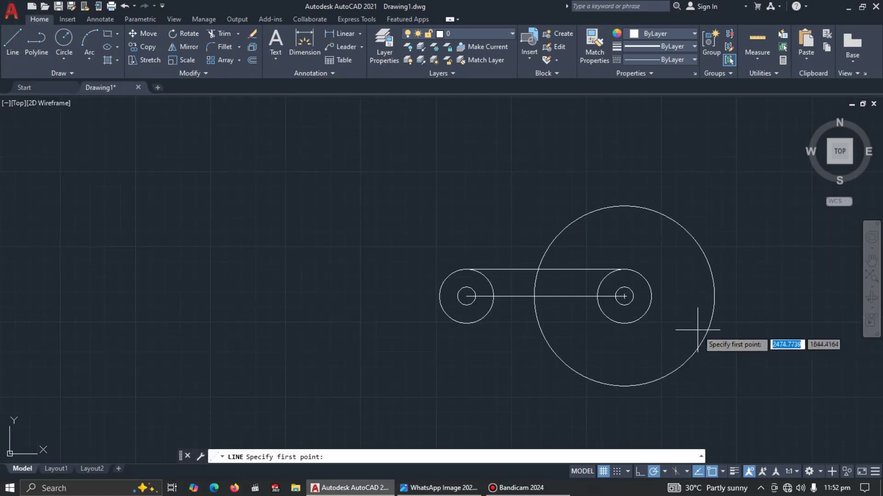
pyautogui.click(624, 296)
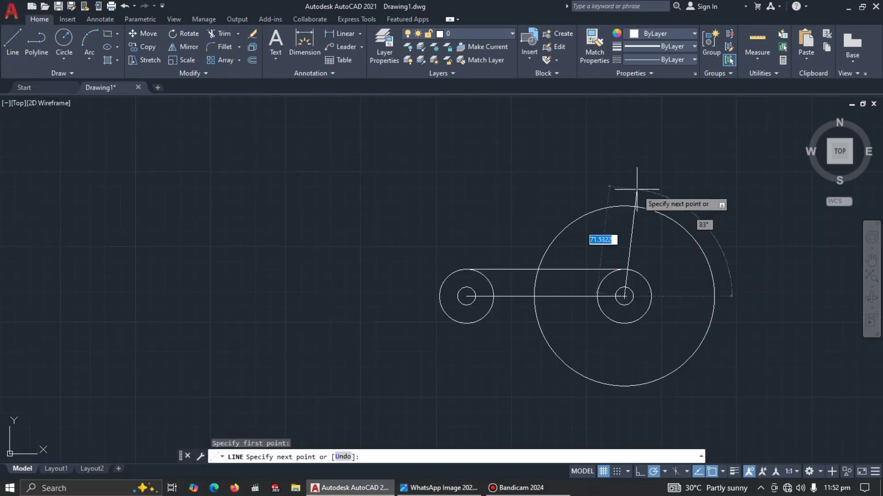
pyautogui.click(624, 149)
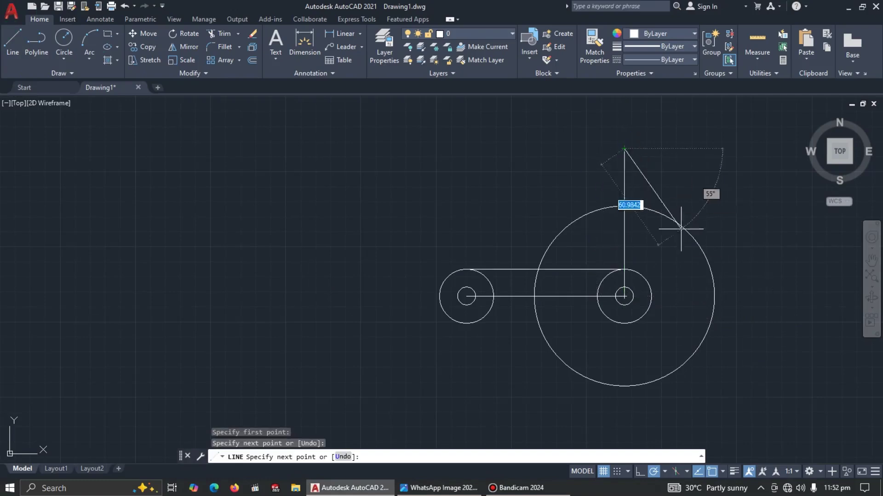
pyautogui.press('Escape')
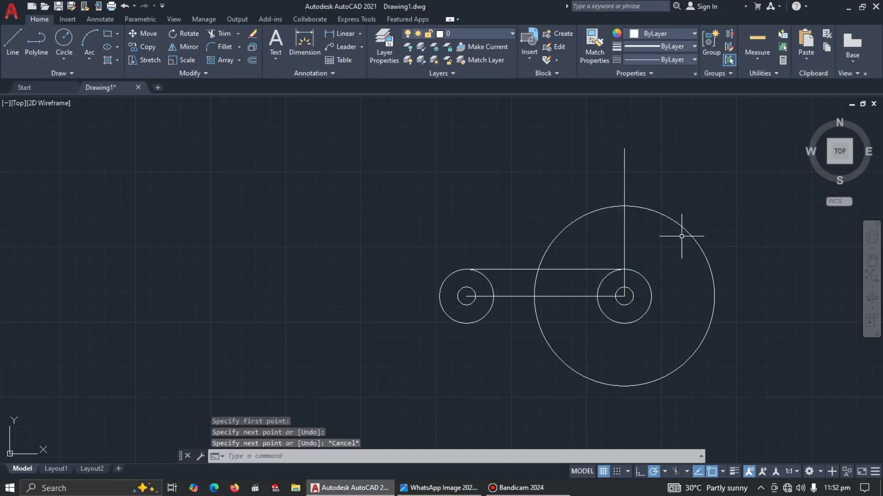
pyautogui.moveTo(685, 299); pyautogui.dragTo(561, 288, button='middle')
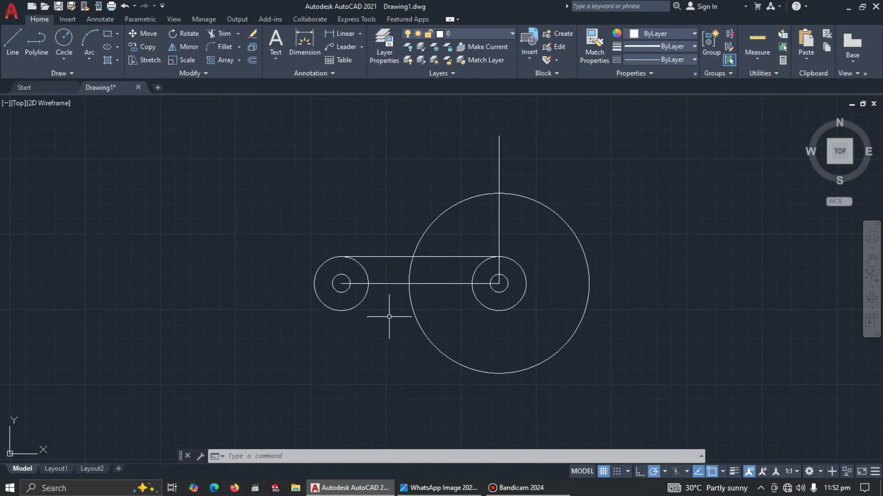
# Read the first slot angle from the reference image and compute 90 + 30 in Calculator
pyautogui.hotkey('alt', 'Tab')
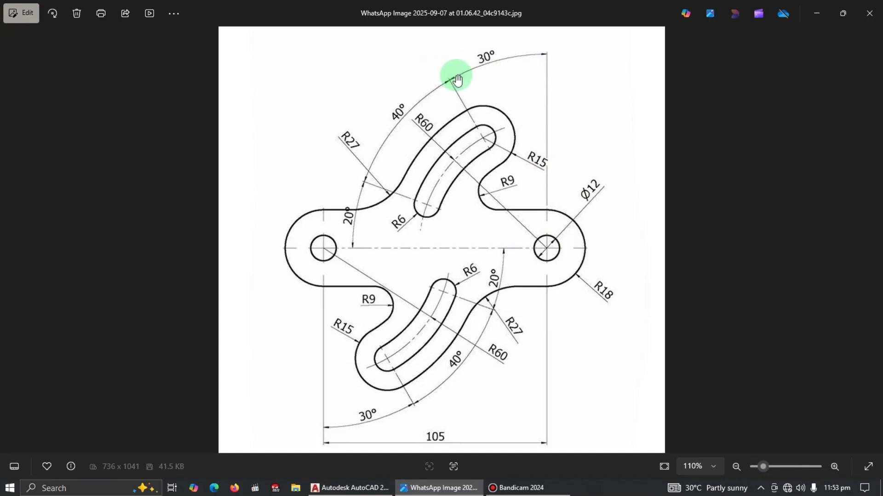
pyautogui.press('super')
pyautogui.write('cal')
pyautogui.press('Return')
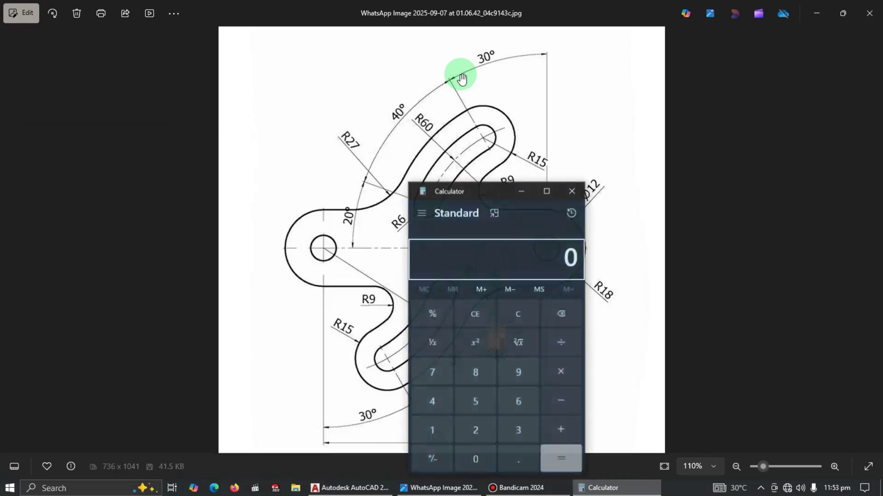
pyautogui.moveTo(499, 193)
pyautogui.mouseDown()
pyautogui.moveTo(366, 154)
pyautogui.moveTo(290, 118)
pyautogui.mouseUp()
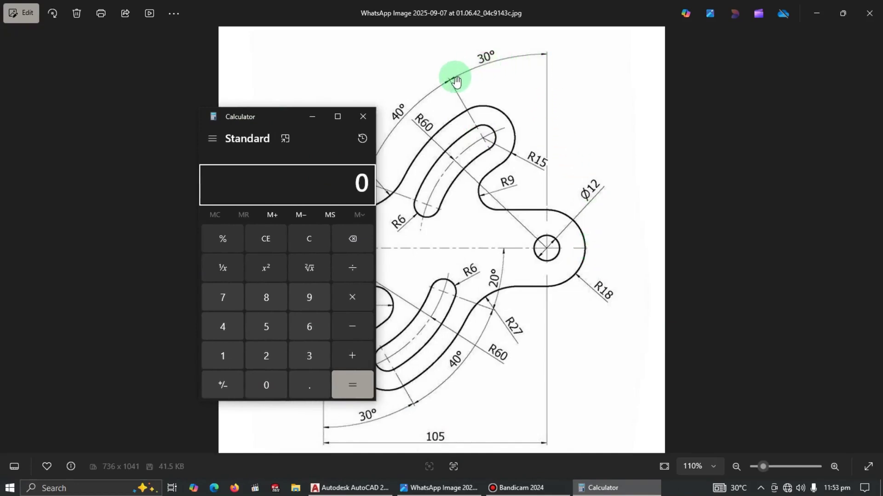
pyautogui.click(308, 304)
pyautogui.click(263, 384)
pyautogui.click(353, 357)
pyautogui.click(308, 356)
pyautogui.click(265, 385)
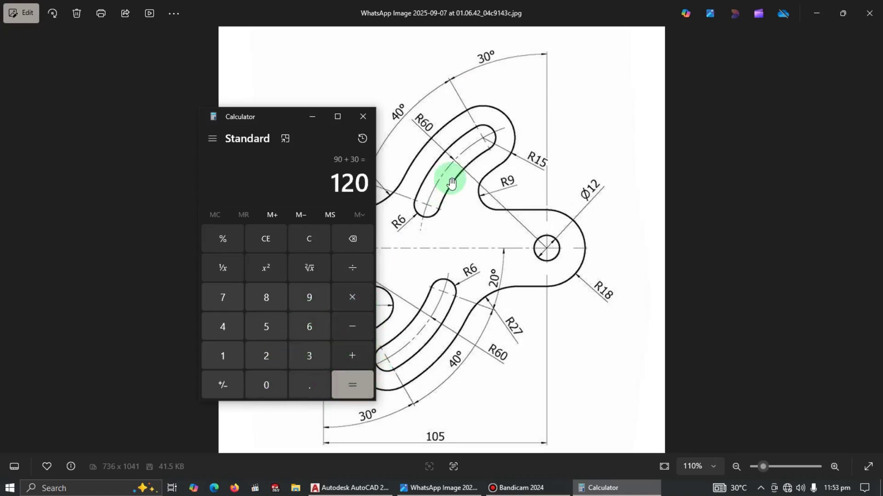
pyautogui.click(312, 118)
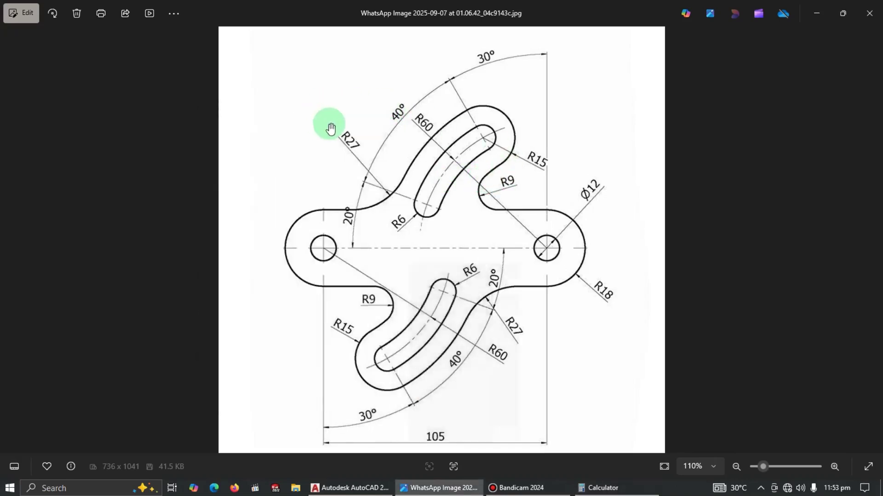
# In AutoCAD, draw a line at 120° from the right-hand hole's centre, extending past the radius 60 circle
pyautogui.hotkey('alt', 'Tab')
pyautogui.hotkey('alt', 'Tab')
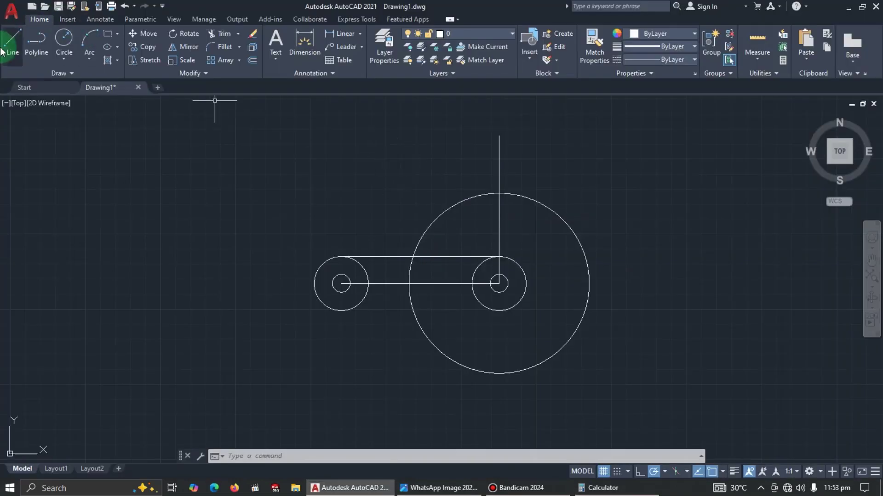
pyautogui.click(12, 41)
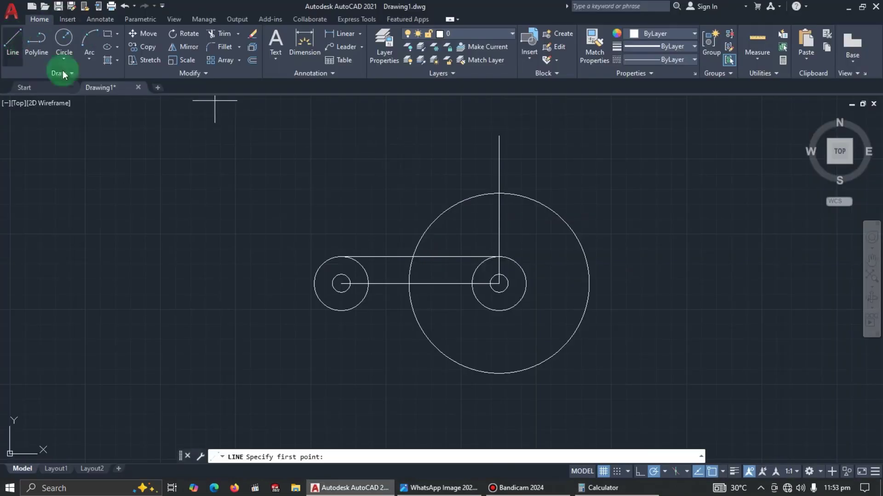
pyautogui.click(499, 284)
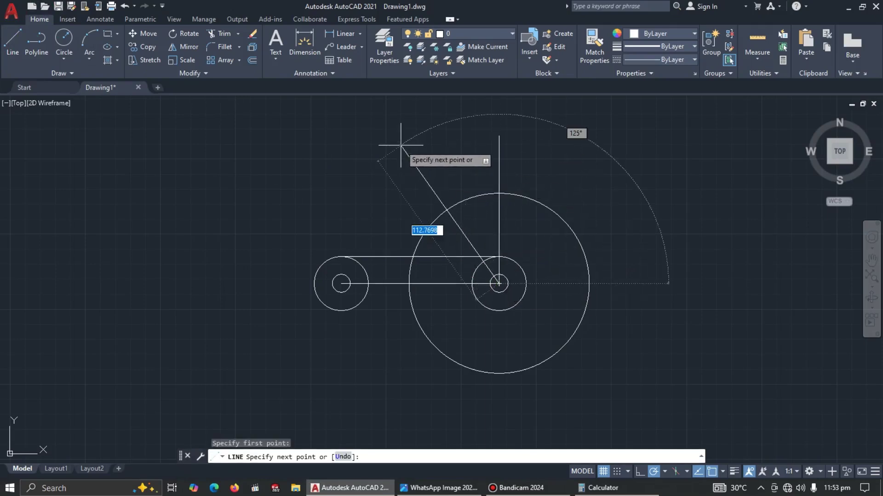
pyautogui.write('<120')
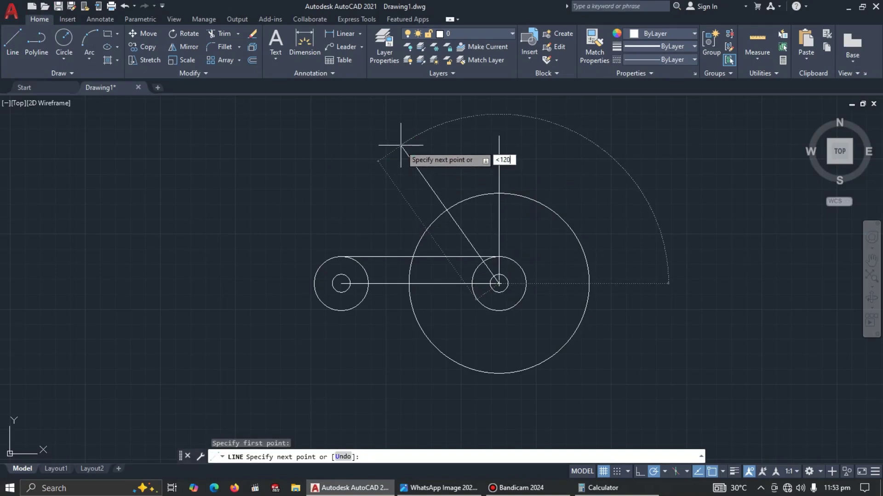
pyautogui.press('Return')
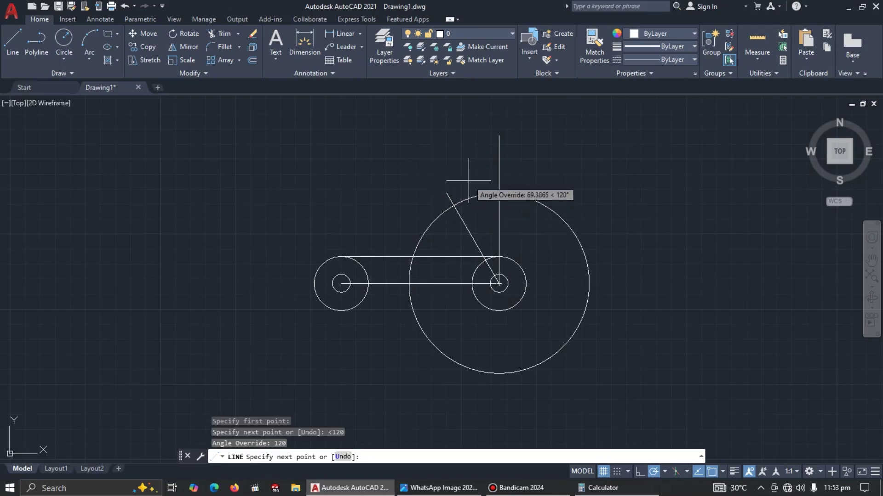
pyautogui.click(432, 176)
pyautogui.press('Escape')
# Check the slot's 40° span in the reference image and compute 120 + 40 in Calculator
pyautogui.hotkey('alt', 'Tab')
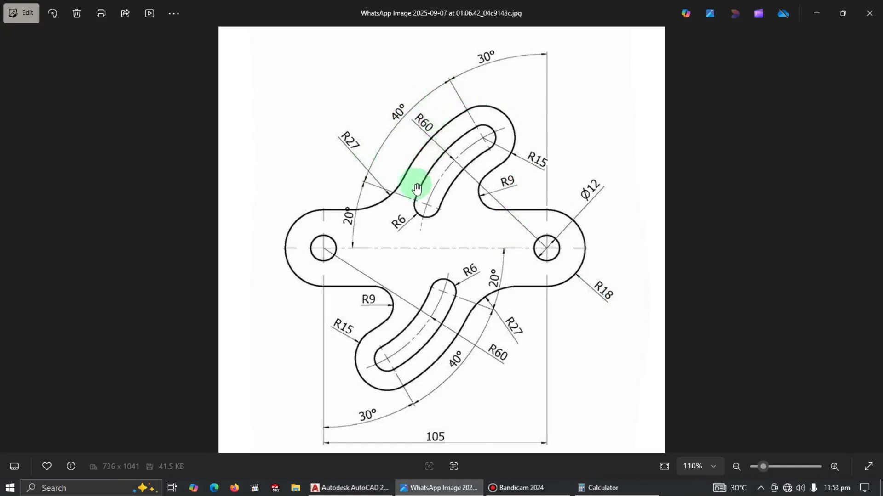
pyautogui.hotkey('alt', 'Tab')
pyautogui.hotkey('alt', 'Tab')
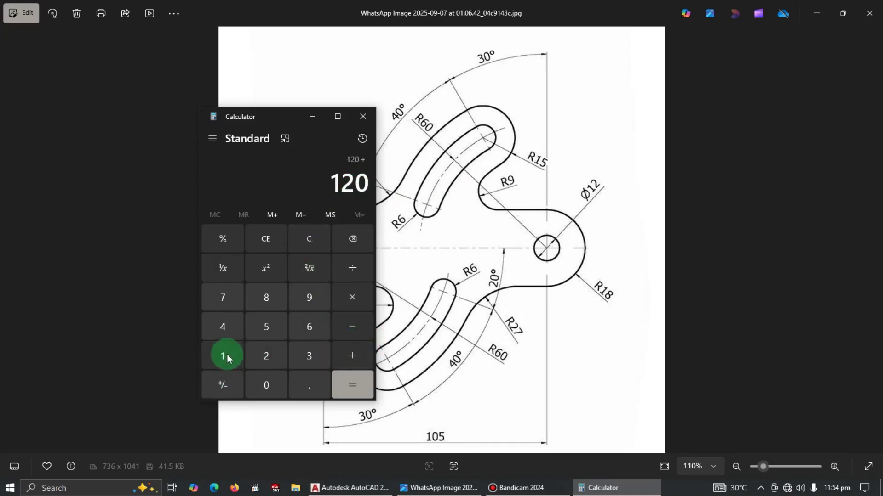
pyautogui.click(375, 383)
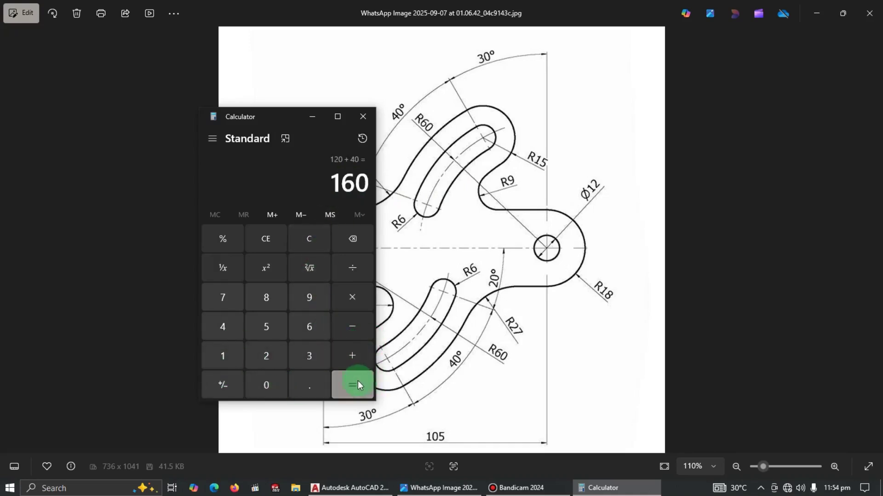
# In AutoCAD, draw a line at 160° from the right-hand hole's centre, extending past the radius 60 circle
pyautogui.hotkey('alt', 'Tab')
pyautogui.click(495, 220)
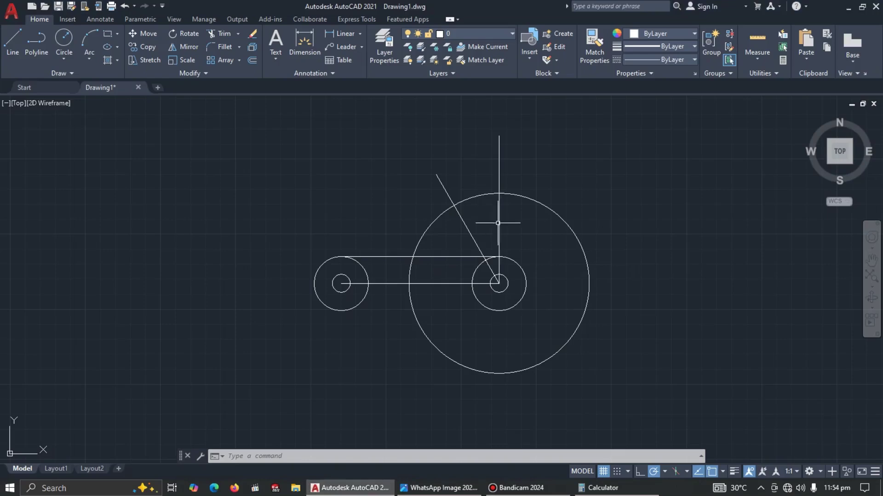
pyautogui.click(13, 38)
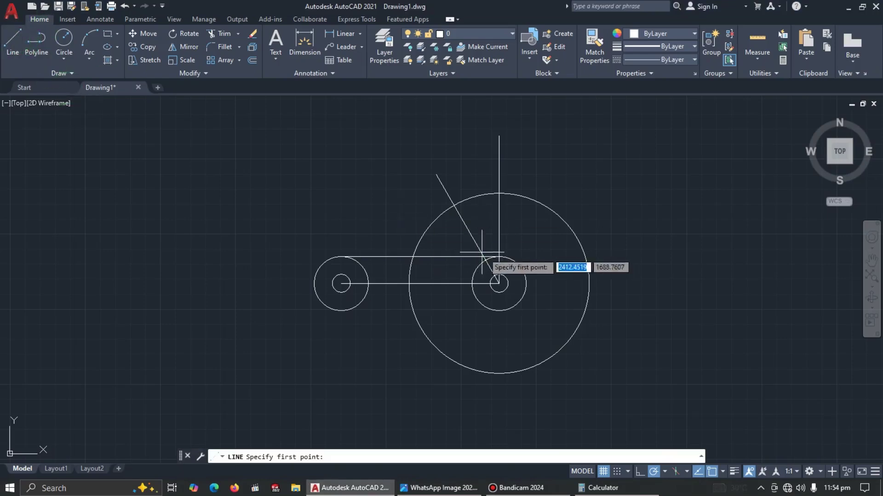
pyautogui.click(498, 284)
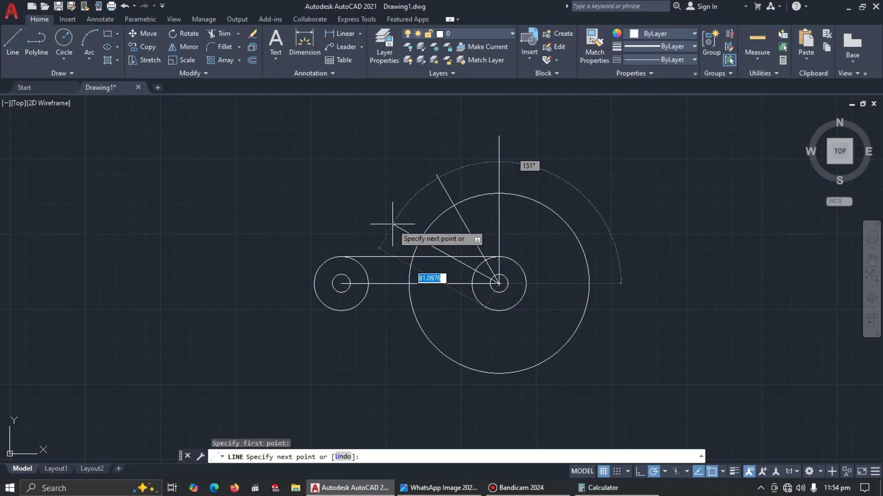
pyautogui.write('<16')
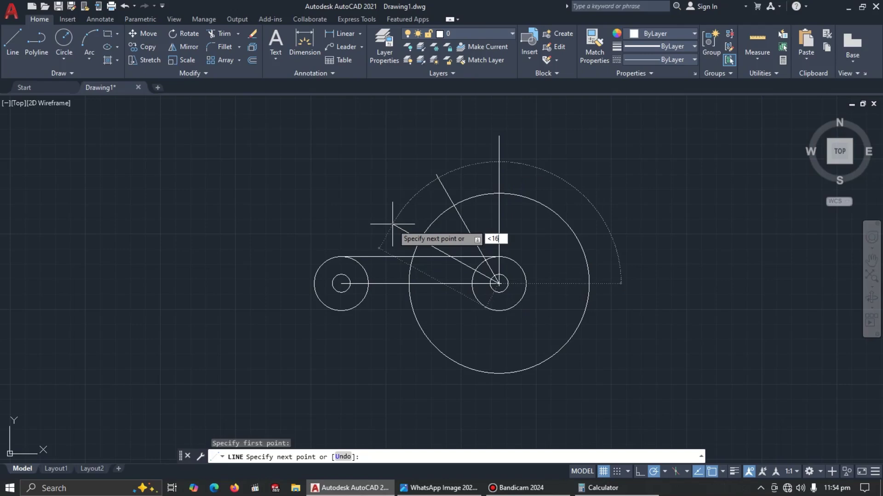
pyautogui.write('0')
pyautogui.press('Return')
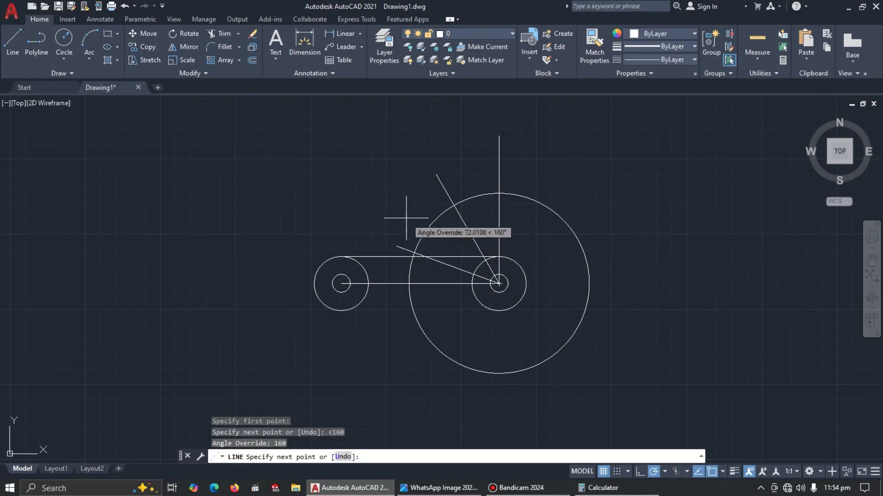
pyautogui.click(376, 207)
pyautogui.press('Escape')
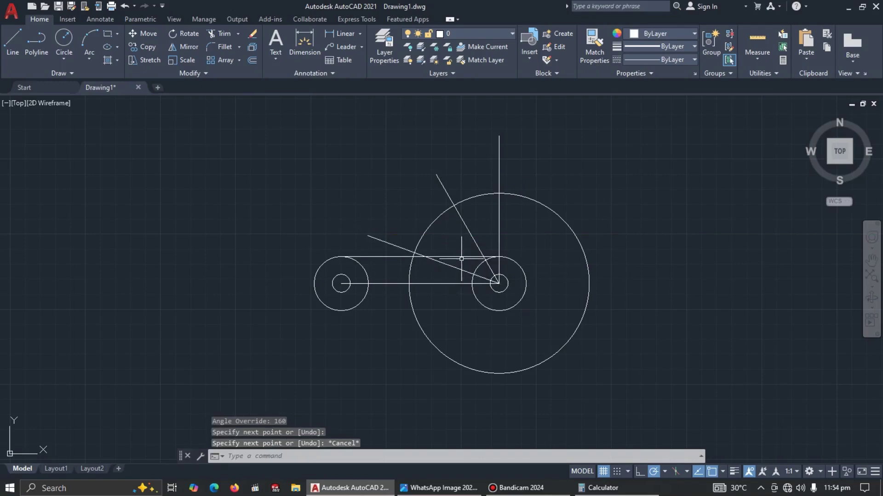
# Check the slot radii in the reference image and draw a radius 6 circle in AutoCAD where the 120° line crosses the radius 60 circle
pyautogui.hotkey('alt', 'Tab')
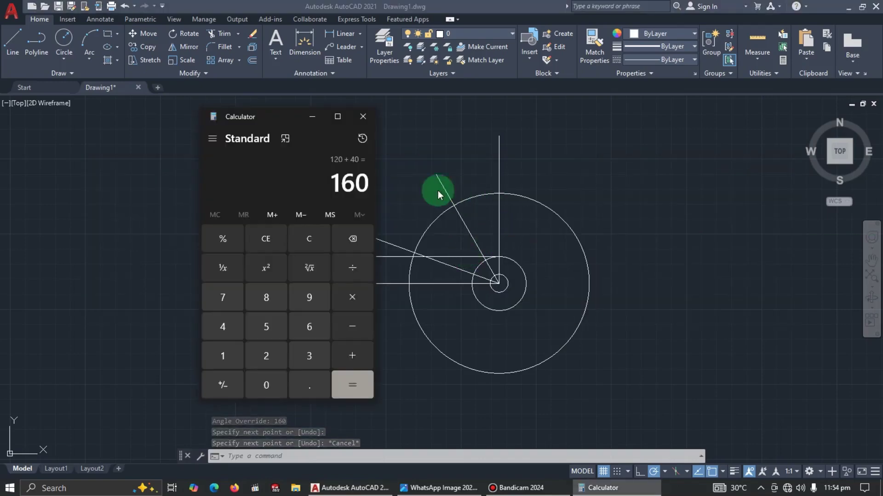
pyautogui.hotkey('alt', 'Tab')
pyautogui.press('Tab')
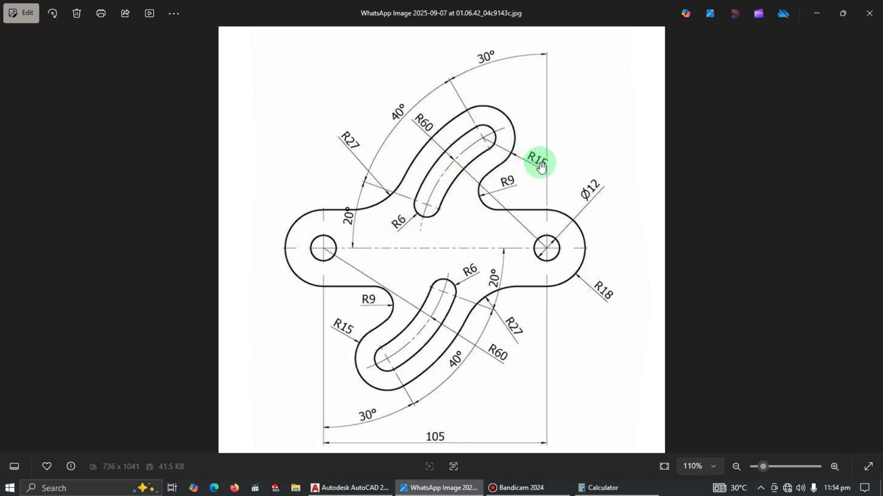
pyautogui.hotkey('alt', 'Tab')
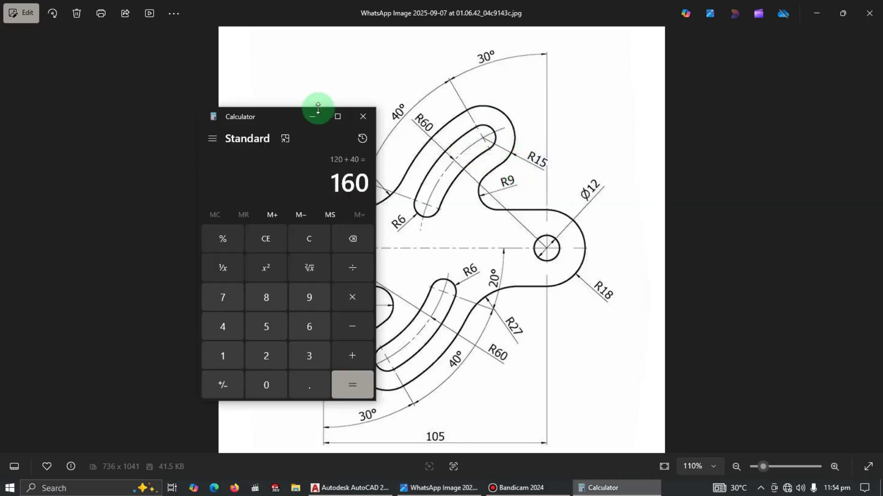
pyautogui.click(316, 119)
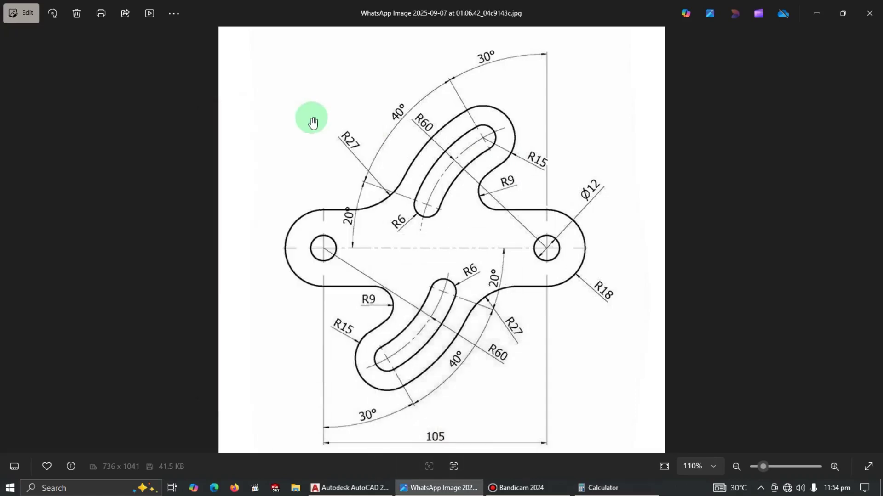
pyautogui.hotkey('alt', 'Tab')
pyautogui.press('Tab')
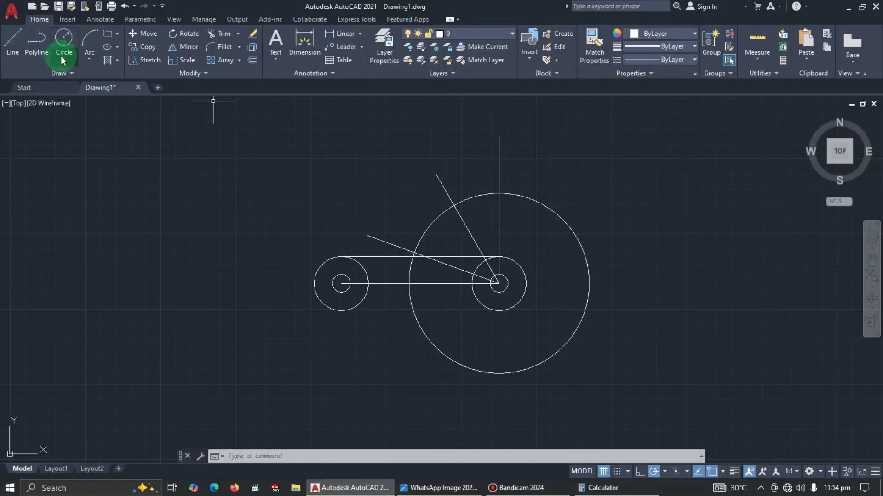
pyautogui.click(63, 38)
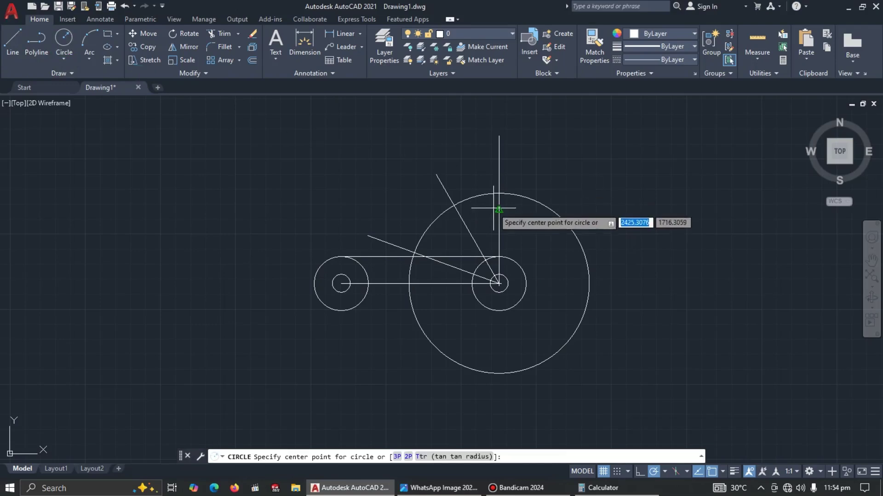
pyautogui.click(453, 206)
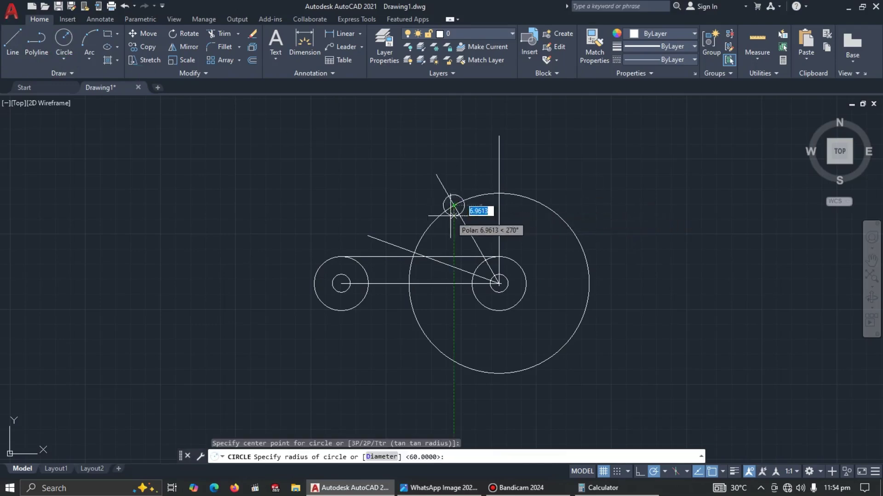
pyautogui.press('Return')
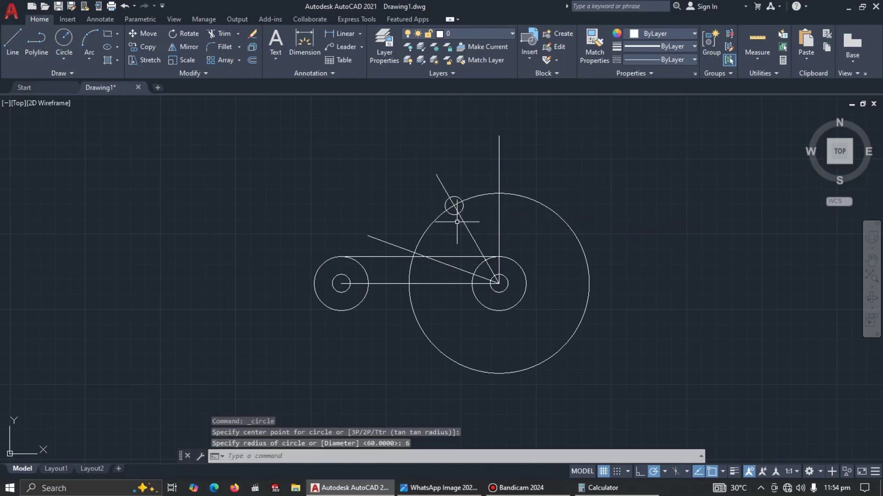
# Check the slot's outer radius in the reference image and draw a radius 15 circle concentric with the radius 6 circle in AutoCAD
pyautogui.click(63, 38)
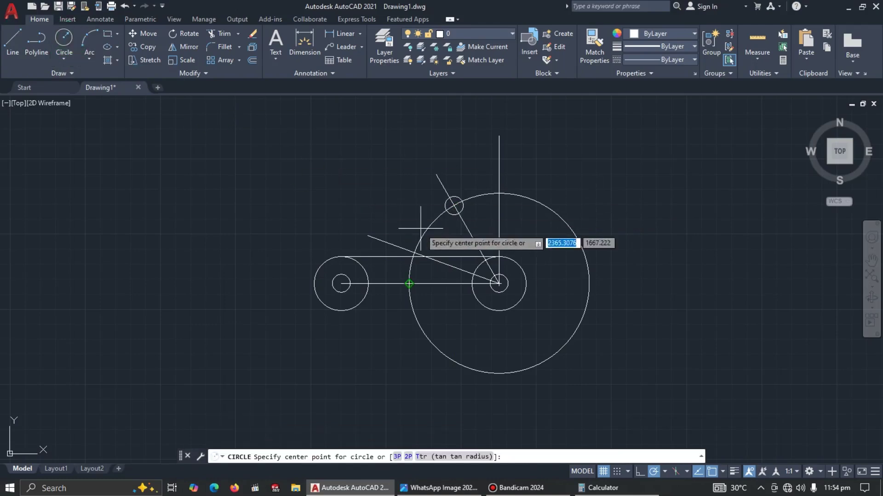
pyautogui.scroll(4, 455, 207)
pyautogui.click(455, 210)
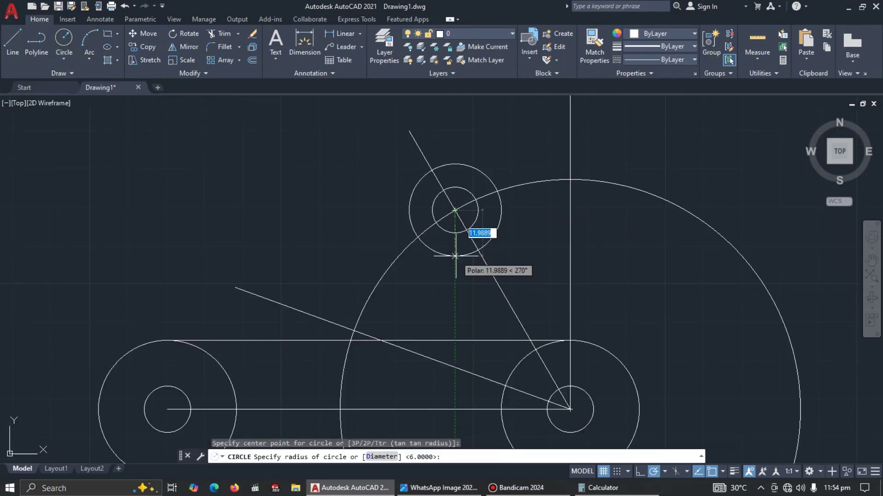
pyautogui.press('Escape')
pyautogui.hotkey('alt', 'Tab')
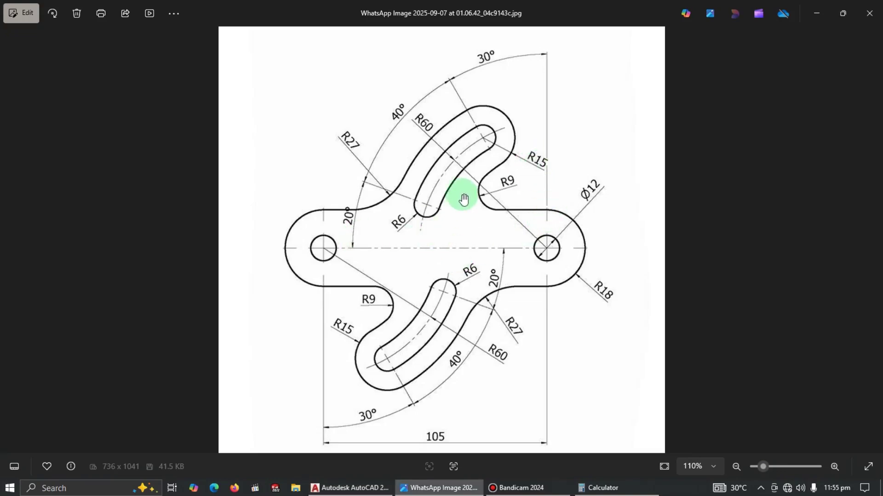
pyautogui.hotkey('alt', 'Tab')
# Copy the radius 6 and radius 15 circles from their centre to where the 160° line crosses the radius 60 circle
pyautogui.click(506, 130)
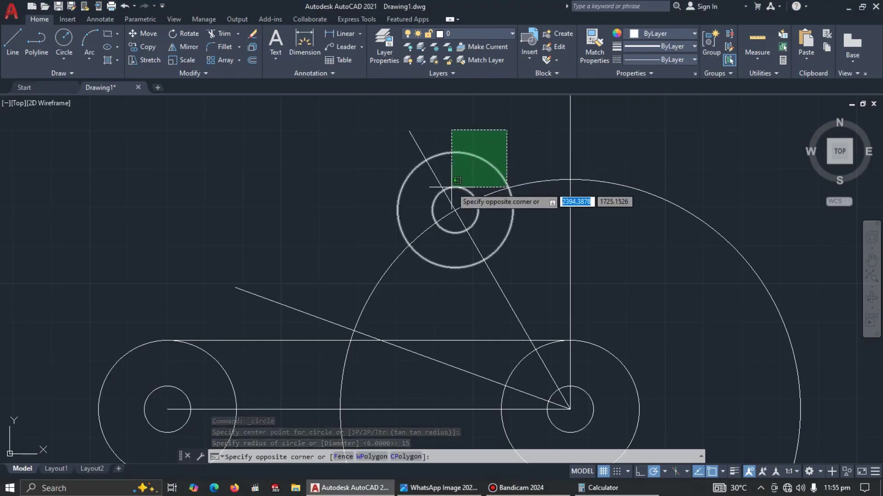
pyautogui.click(455, 186)
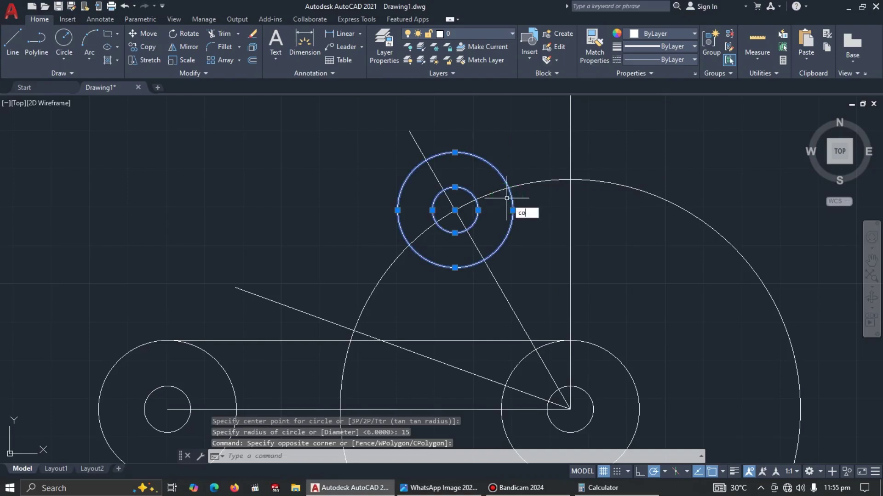
pyautogui.press('Return')
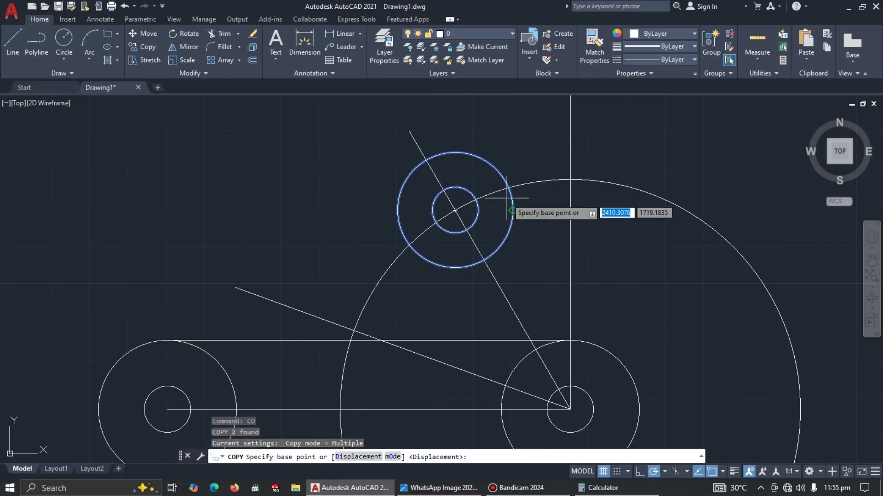
pyautogui.click(455, 210)
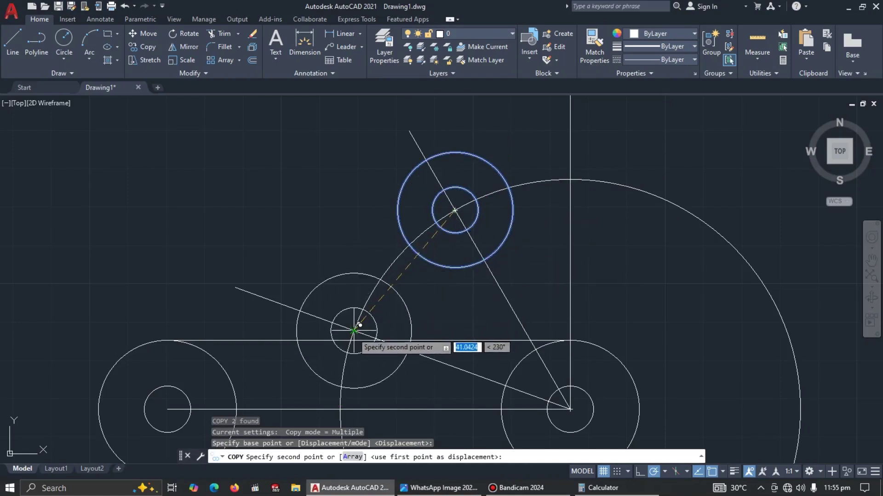
pyautogui.click(354, 330)
pyautogui.press('Escape')
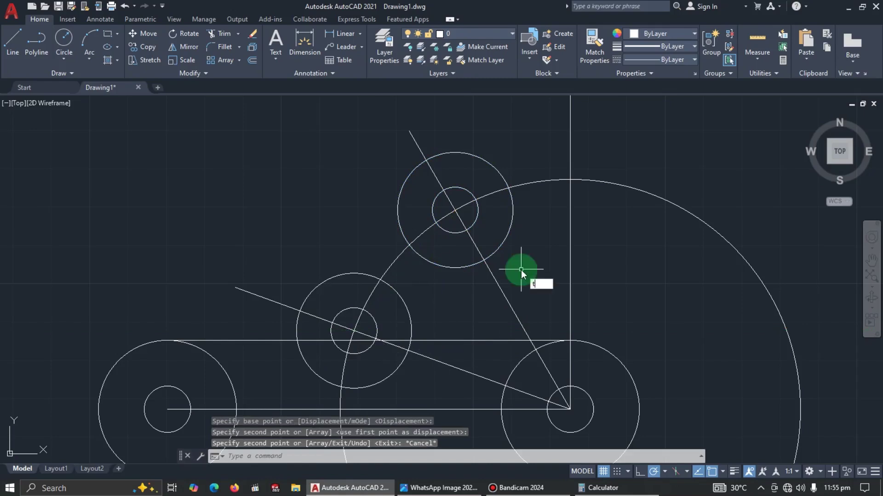
# Trim the radius 60 circle to the arc between the vertical line and the horizontal centre line
pyautogui.write('tr')
pyautogui.press('Return')
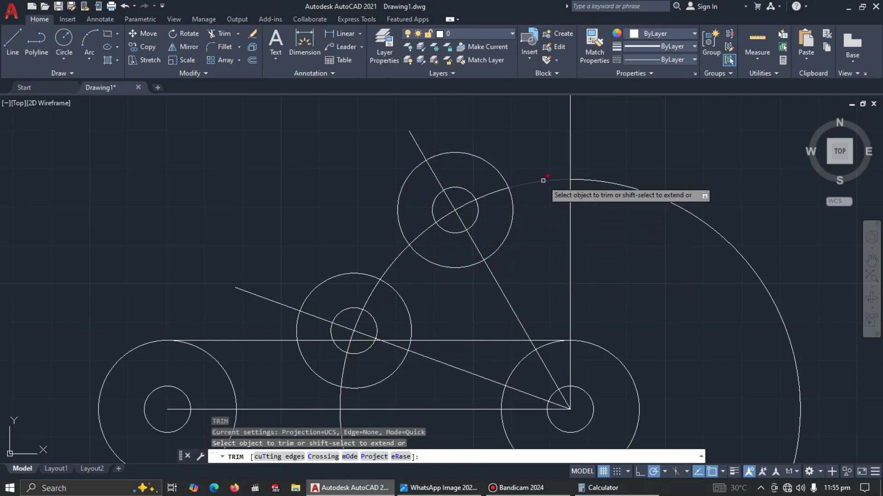
pyautogui.click(543, 181)
pyautogui.scroll(-4, 542, 180)
pyautogui.scroll(2, 610, 263)
pyautogui.press('Escape')
pyautogui.moveTo(625, 232); pyautogui.dragTo(588, 258, button='middle')
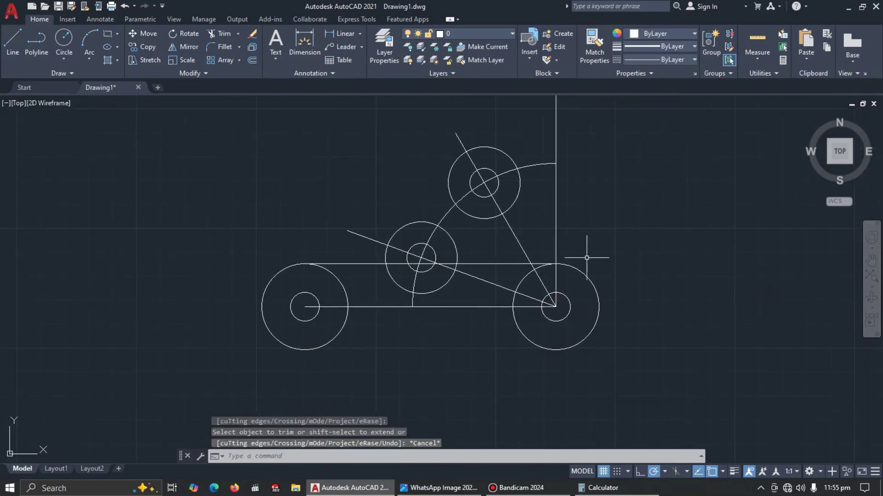
# Check the reference image and, in AutoCAD, draw radius 54 and radius 66 circles from the right-hand hole's centre, touching the radius 6 circles
pyautogui.hotkey('alt', 'Tab')
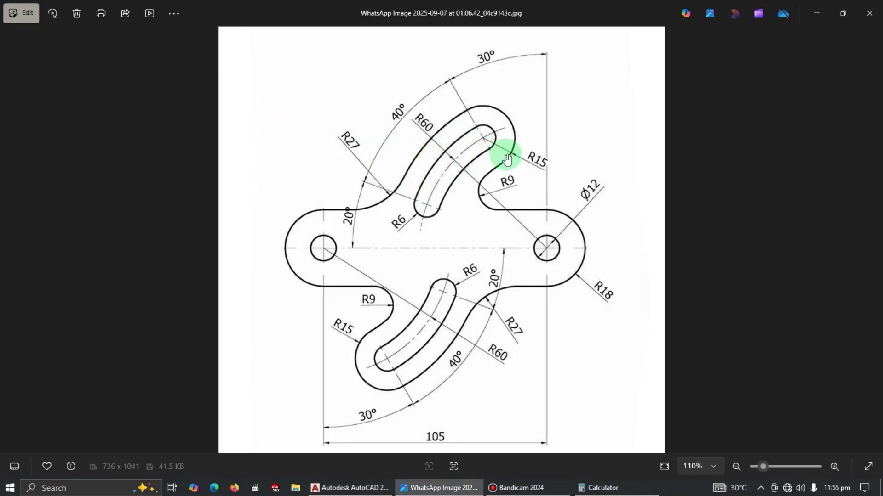
pyautogui.hotkey('alt', 'Tab')
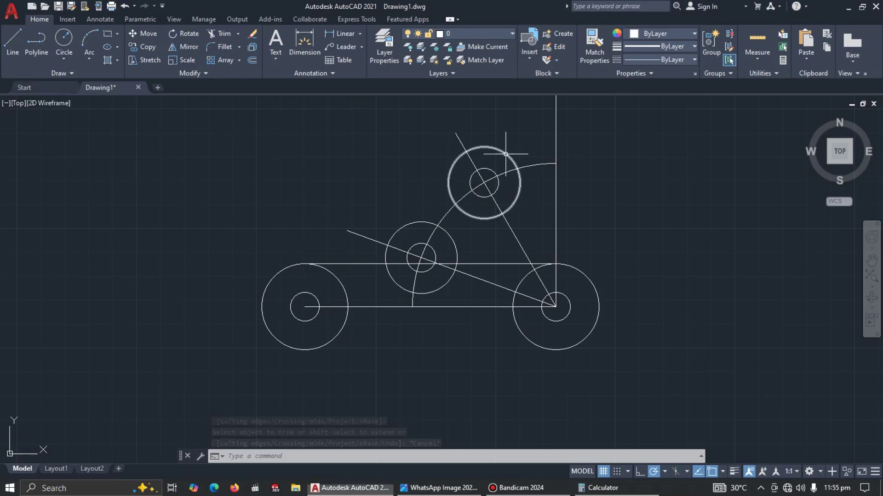
pyautogui.click(65, 40)
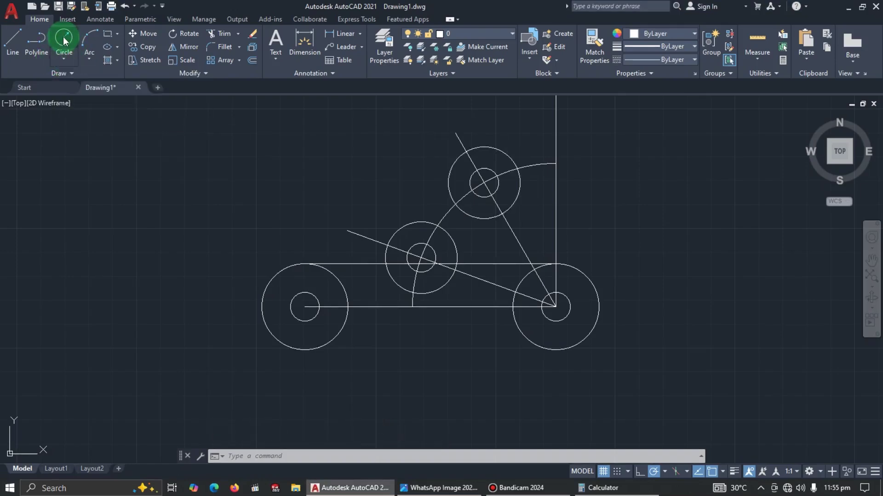
pyautogui.click(555, 307)
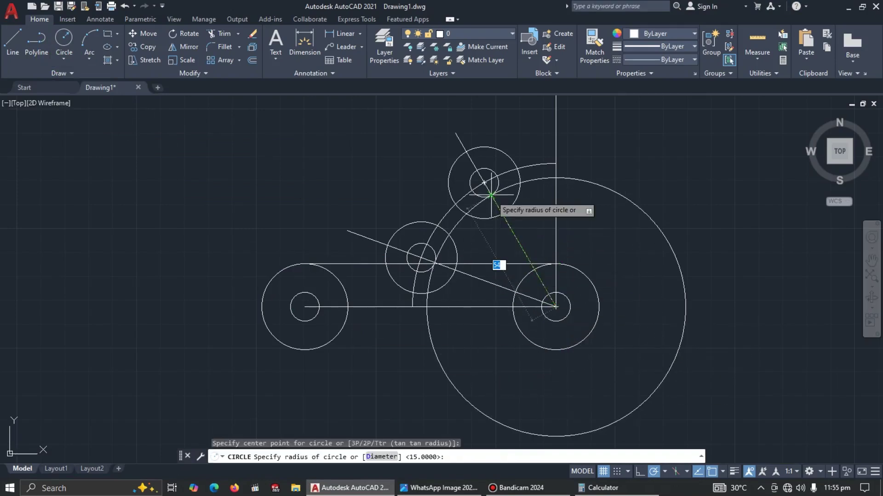
pyautogui.click(491, 195)
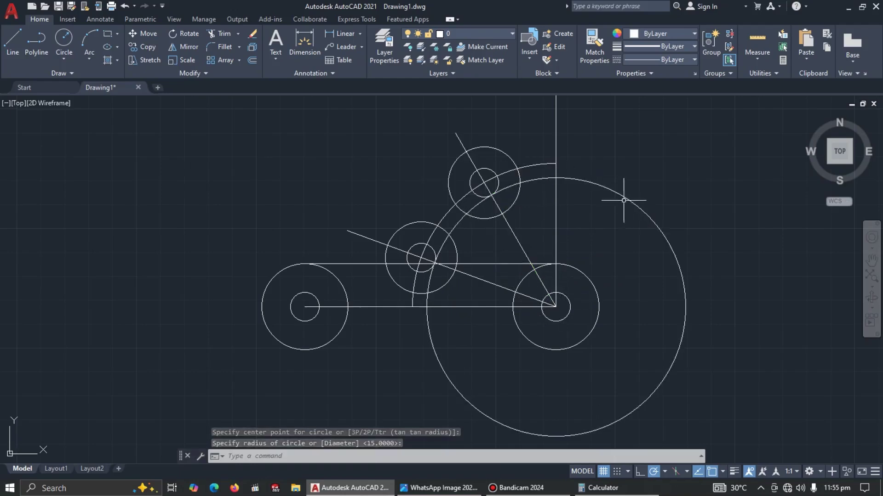
pyautogui.press('Return')
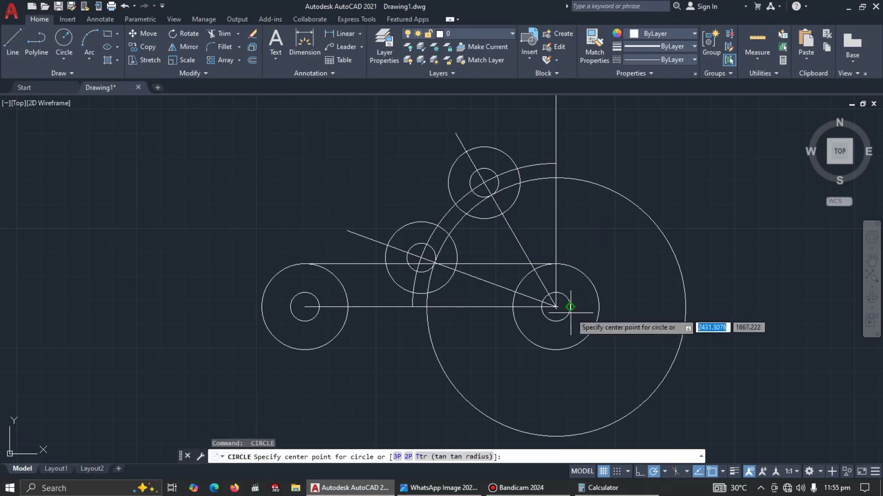
pyautogui.click(555, 306)
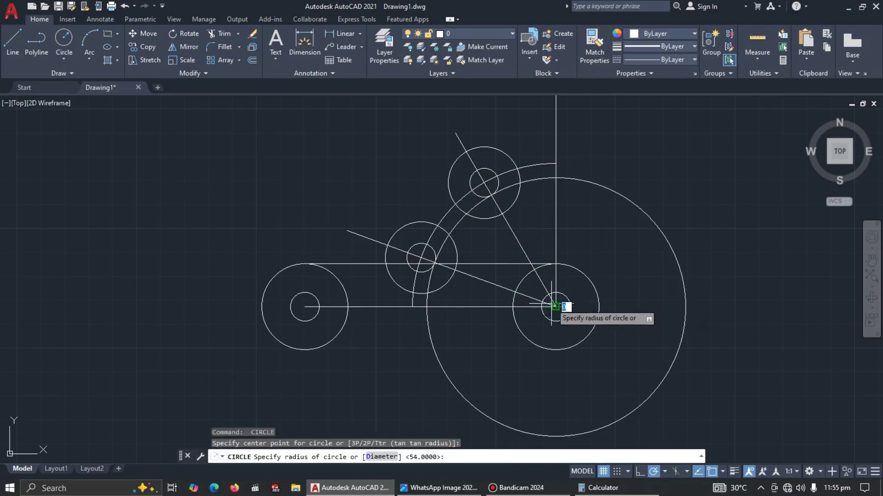
pyautogui.click(477, 170)
# Check the reference and draw two more circles from the right-hand hole's centre: radius 45 and one touching the radius 15 circles' outer side
pyautogui.press('Return')
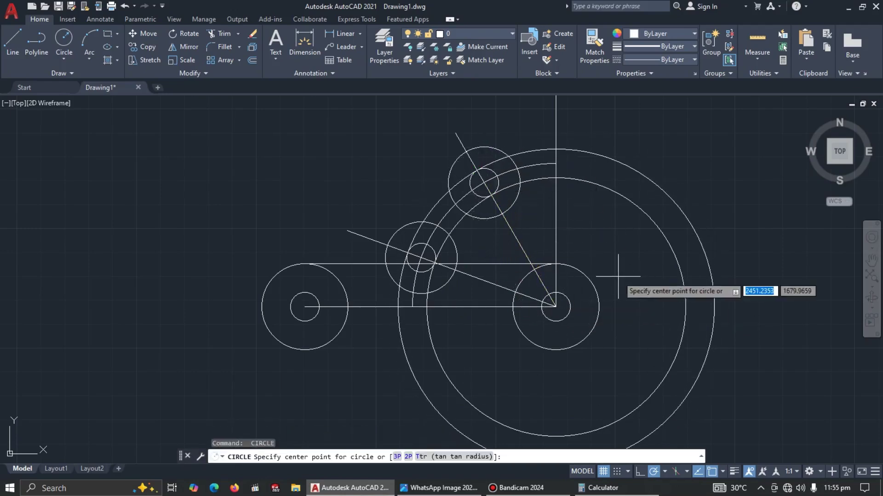
pyautogui.click(555, 307)
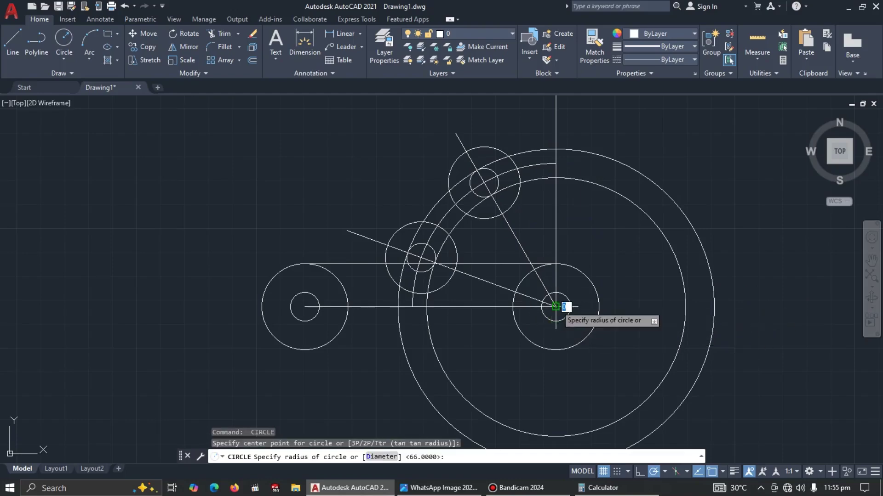
pyautogui.hotkey('alt', 'Tab')
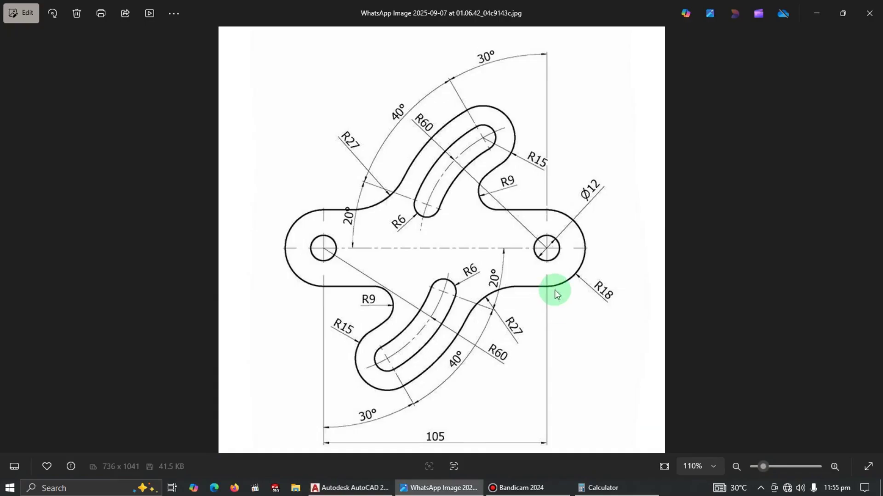
pyautogui.hotkey('alt', 'Tab')
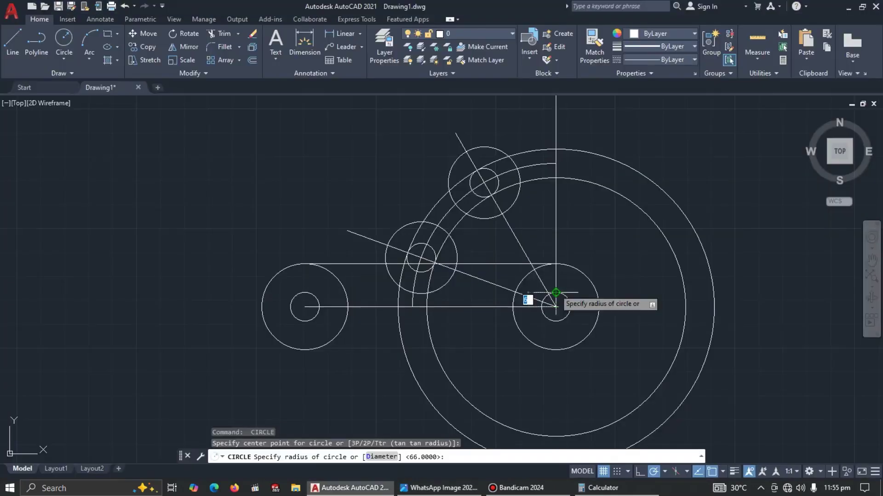
pyautogui.click(502, 214)
pyautogui.press('Return')
pyautogui.click(555, 307)
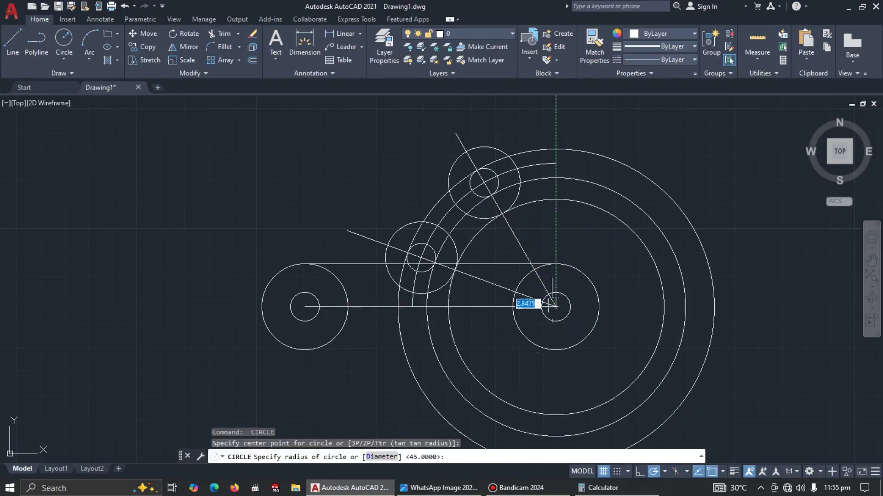
pyautogui.press('Escape')
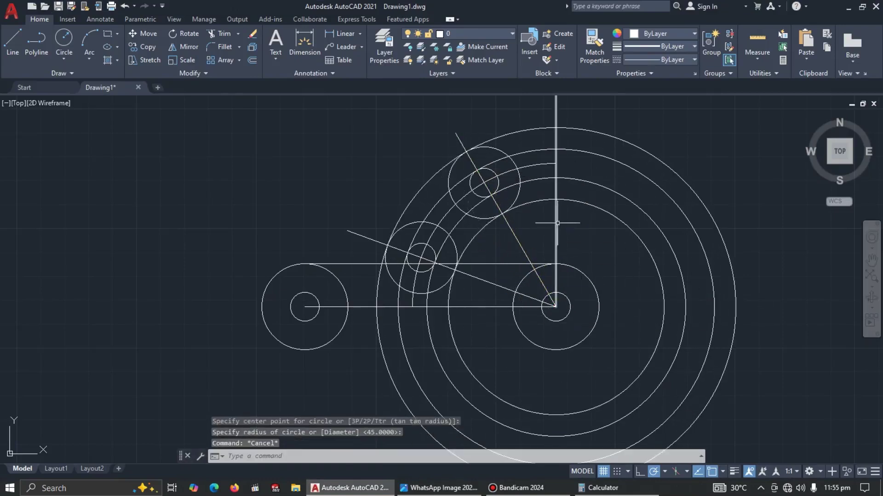
# Trim the four large concentric circles to arcs between the vertical line and the horizontal centre line
pyautogui.write('tr')
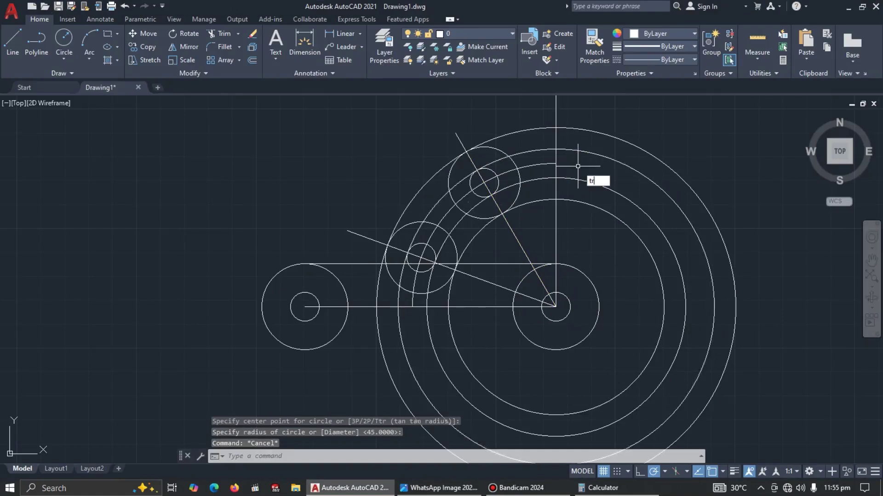
pyautogui.press('Return')
pyautogui.click(609, 100)
pyautogui.click(592, 205)
pyautogui.press('Return')
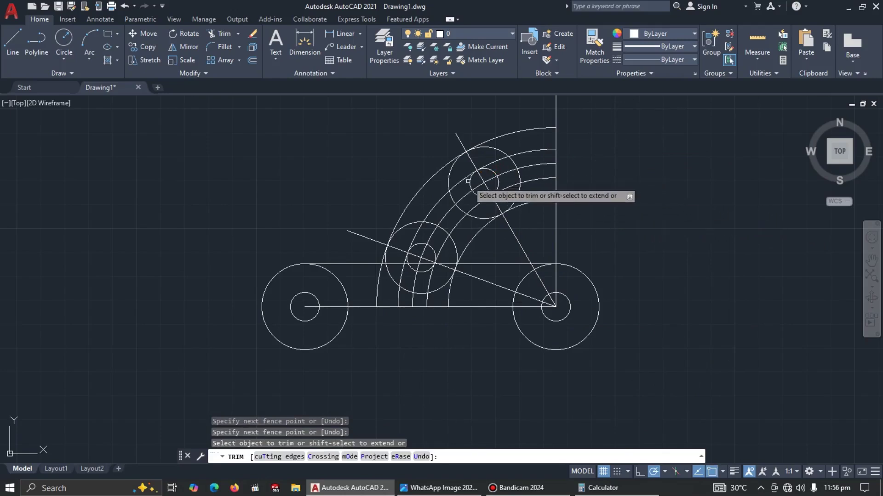
# Trim the radius 6 circles and the radius 54 and 66 arcs into a closed slot, removing the leftover arcs below its lower end
pyautogui.click(480, 192)
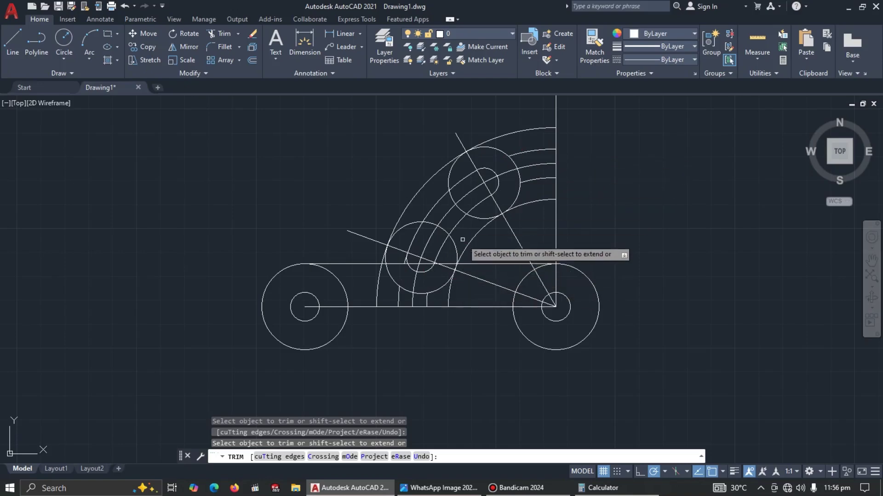
pyautogui.scroll(5, 400, 252)
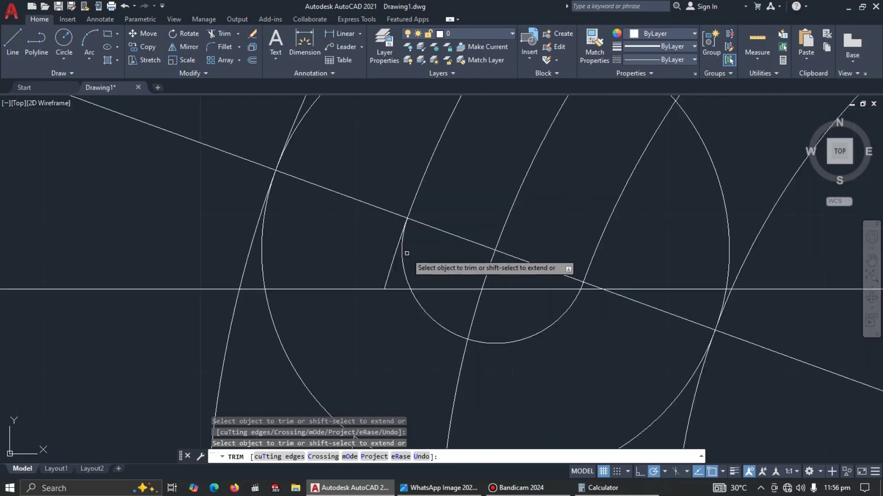
pyautogui.scroll(-5, 395, 256)
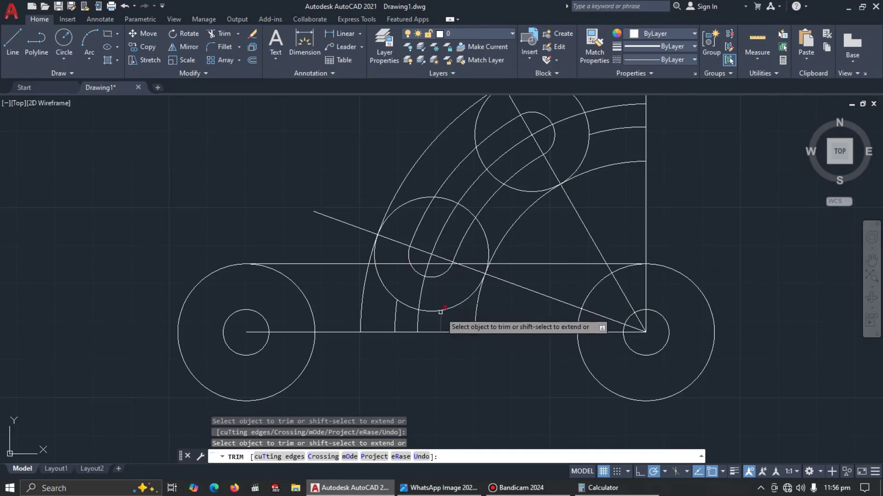
pyautogui.click(441, 321)
pyautogui.click(395, 315)
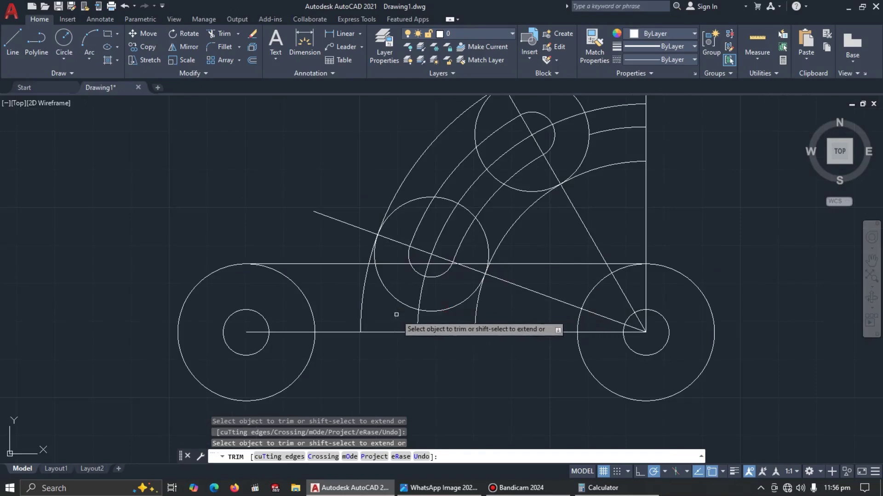
# Trim the inward-facing parts of both radius 15 circles and delete the two pieces left inside the slot
pyautogui.click(483, 235)
pyautogui.moveTo(483, 234)
pyautogui.mouseDown()
pyautogui.moveTo(434, 178)
pyautogui.moveTo(408, 209)
pyautogui.moveTo(445, 208)
pyautogui.mouseUp()
pyautogui.moveTo(488, 127)
pyautogui.mouseDown()
pyautogui.moveTo(457, 142)
pyautogui.moveTo(483, 156)
pyautogui.mouseUp()
pyautogui.moveTo(524, 179)
pyautogui.mouseDown()
pyautogui.moveTo(512, 181)
pyautogui.moveTo(515, 190)
pyautogui.mouseUp()
pyautogui.press('Escape')
pyautogui.click(480, 162)
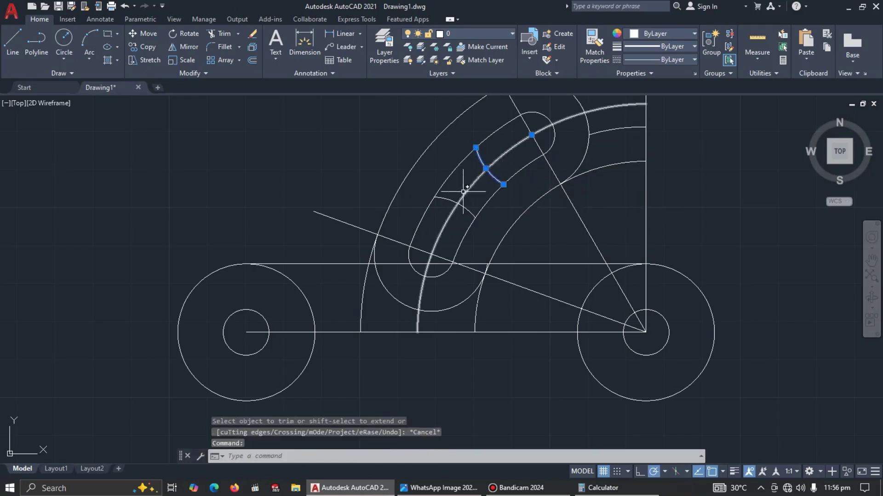
pyautogui.press('Delete')
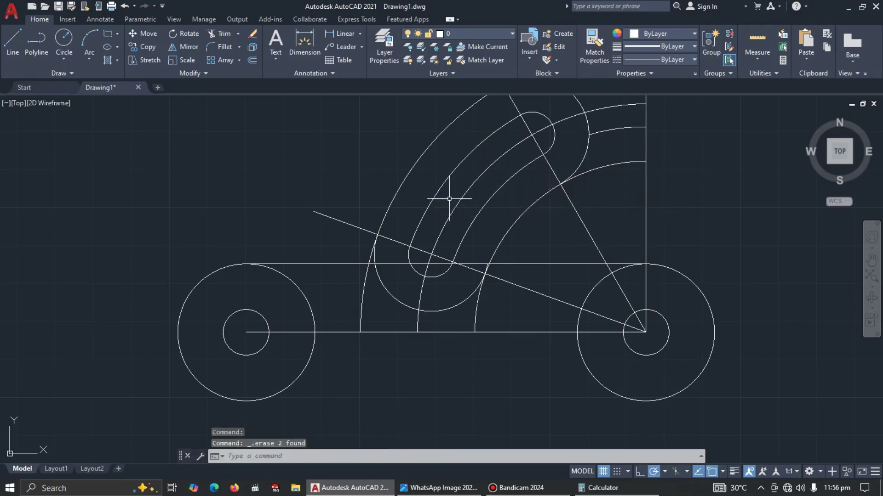
# Trim the leftover sliver of the lower radius 15 circle where it meets the radius 45 arc at the 160° line
pyautogui.scroll(4, 486, 272)
pyautogui.write('tr')
pyautogui.press('Return')
pyautogui.scroll(3, 487, 279)
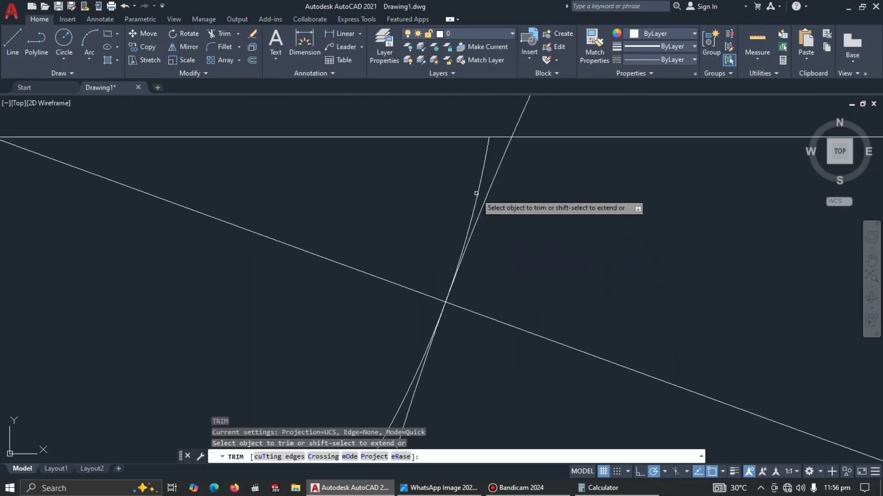
pyautogui.click(486, 171)
pyautogui.scroll(-3, 492, 177)
pyautogui.scroll(-3, 494, 181)
pyautogui.scroll(-3, 506, 221)
pyautogui.press('Escape')
# Delete the leftover radius 54 and 66 arcs between the upper radius 15 arc and the vertical line, and switch to the reference image
pyautogui.moveTo(559, 184); pyautogui.dragTo(540, 286, button='middle')
pyautogui.scroll(2, 547, 207)
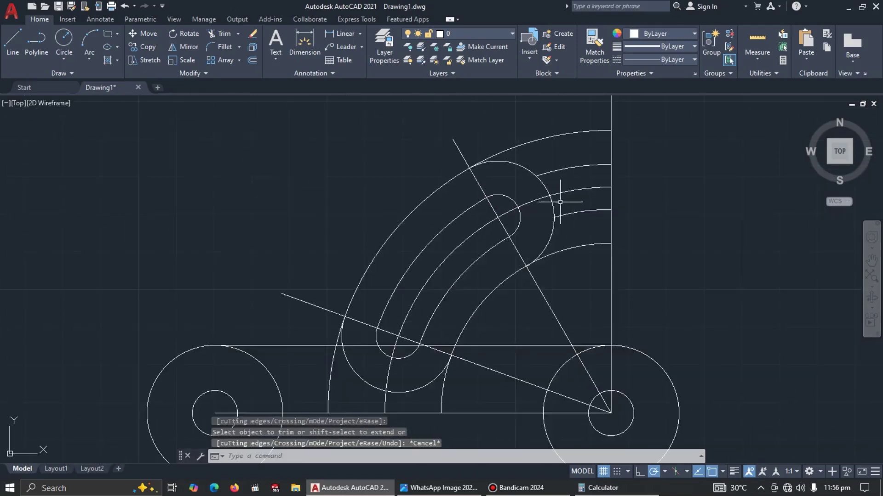
pyautogui.click(567, 168)
pyautogui.click(579, 211)
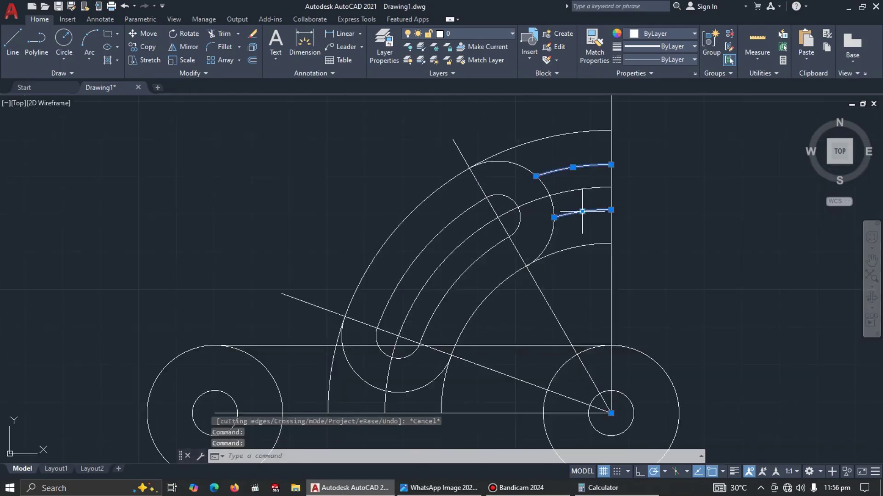
pyautogui.press('Delete')
pyautogui.hotkey('alt', 'Tab')
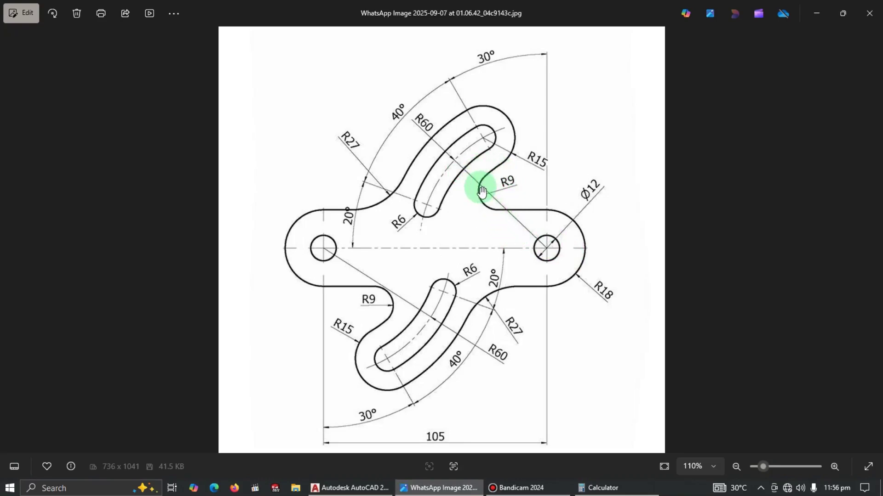
# Back in AutoCAD, draw a radius 9 circle tangent to the radius 45 arc and the upper horizontal line
pyautogui.hotkey('alt', 'Tab')
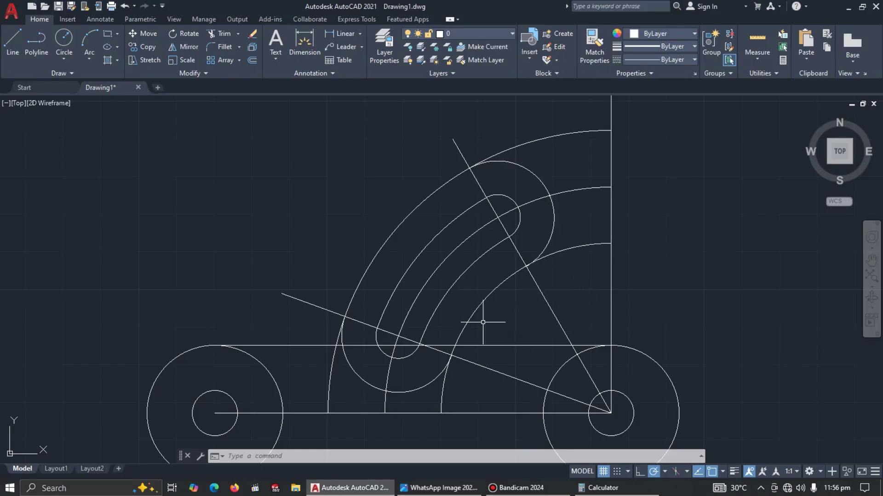
pyautogui.click(67, 62)
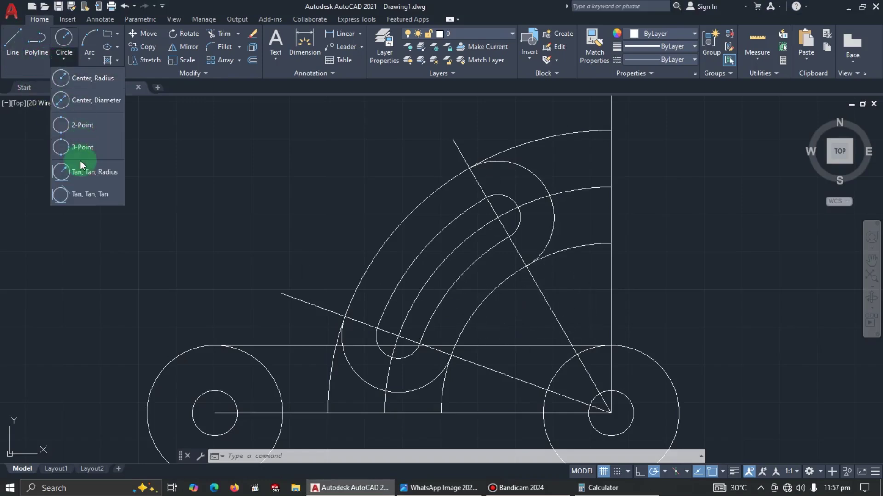
pyautogui.click(82, 175)
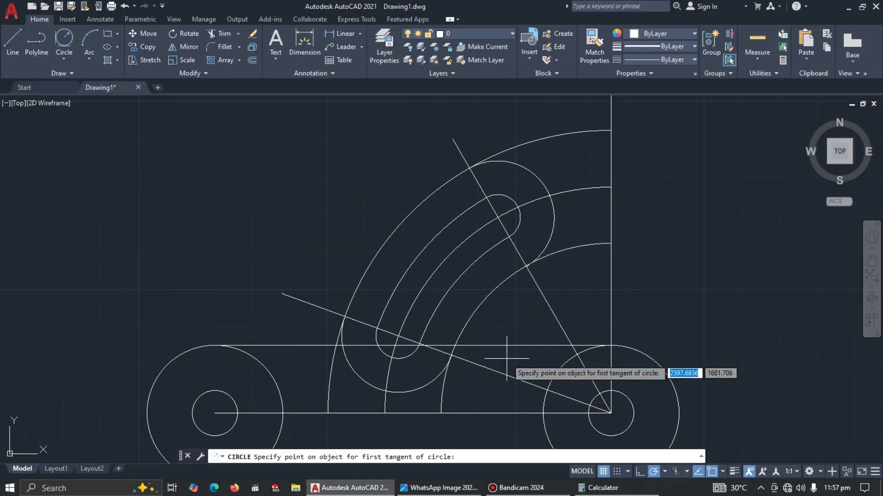
pyautogui.click(473, 309)
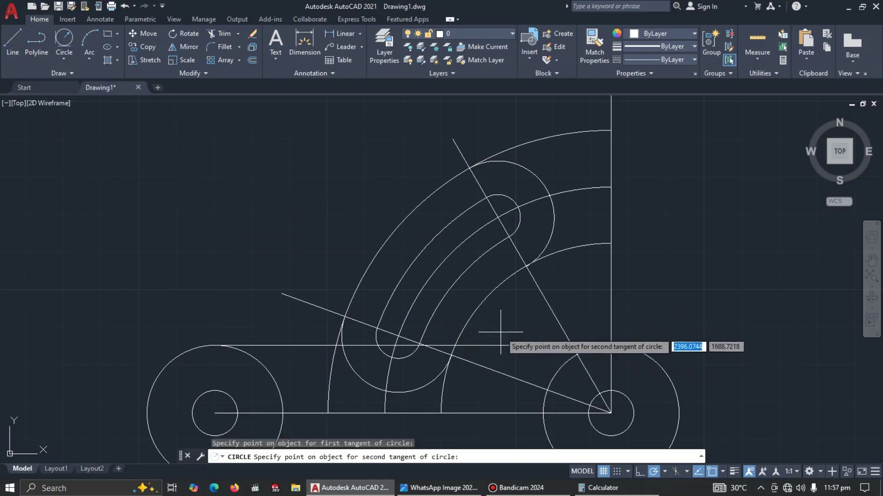
pyautogui.click(507, 345)
pyautogui.write('9')
pyautogui.press('Return')
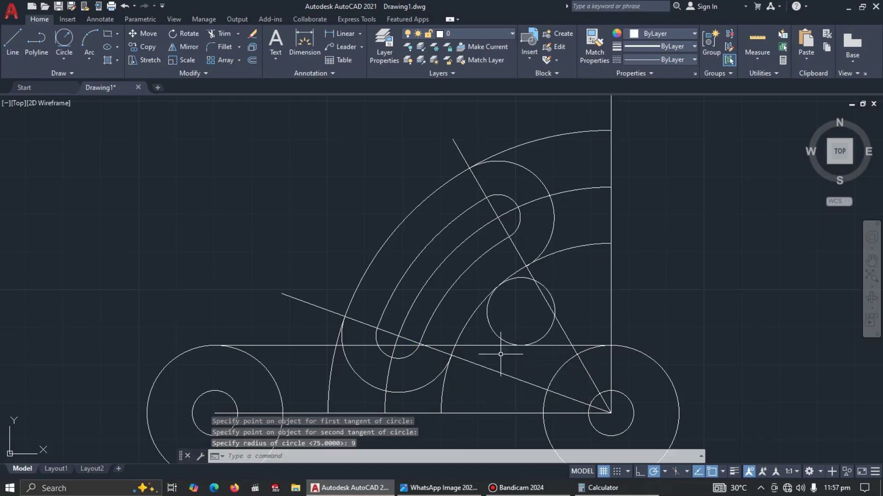
# Check the reference image and draw a radius 27 circle tangent to the upper horizontal line and the radius 75 arc
pyautogui.hotkey('alt', 'Tab')
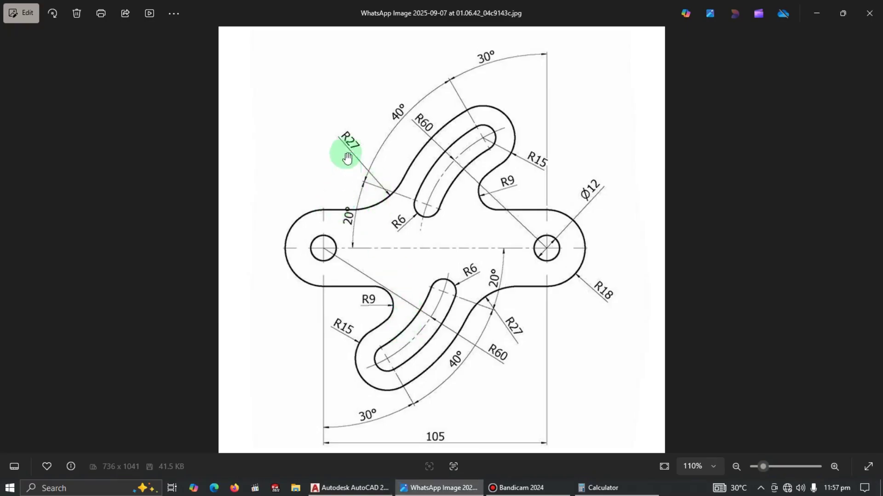
pyautogui.hotkey('alt', 'Tab')
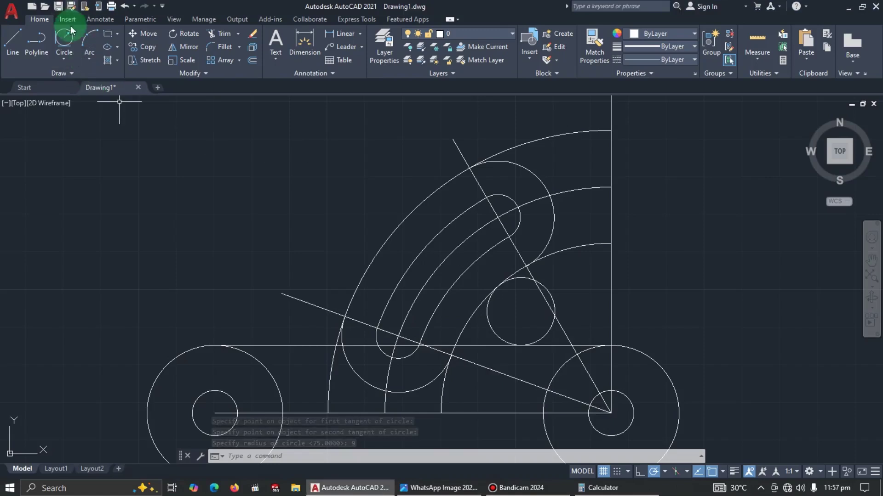
pyautogui.click(63, 36)
pyautogui.click(288, 343)
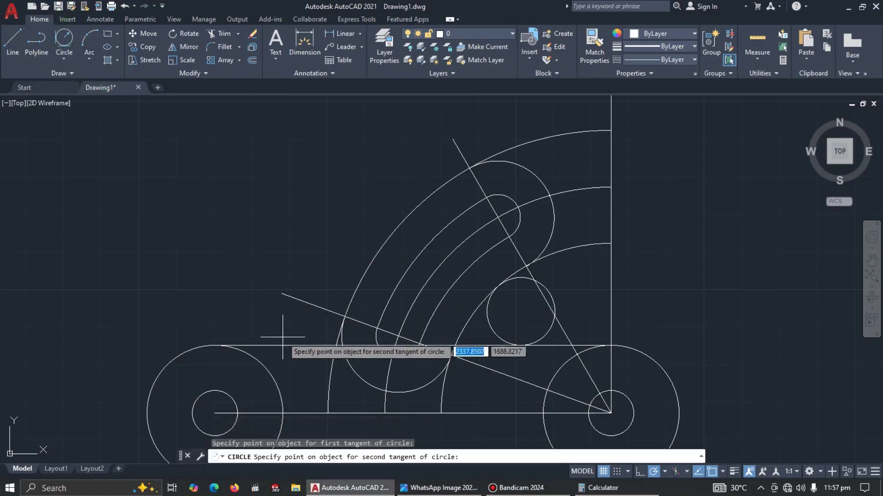
pyautogui.click(372, 254)
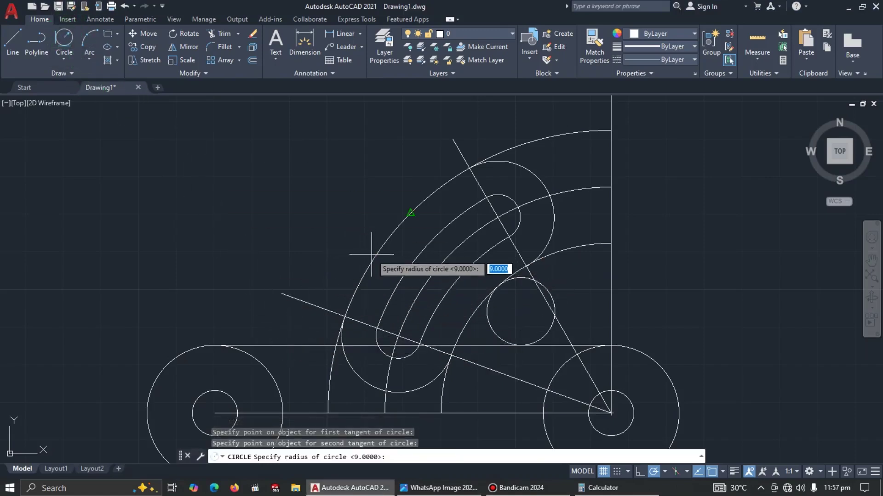
pyautogui.write('27')
pyautogui.press('Return')
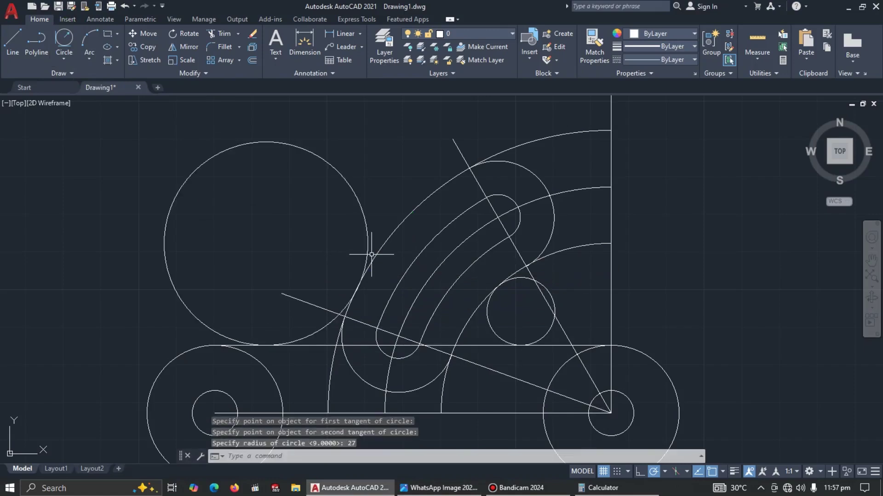
# Trim the radius 27 circle to its fillet arc, removing the horizontal line beneath it and the radius 75 arc below that line
pyautogui.write('tr')
pyautogui.press('Return')
pyautogui.moveTo(374, 236)
pyautogui.mouseDown()
pyautogui.moveTo(301, 197)
pyautogui.moveTo(313, 199)
pyautogui.mouseUp()
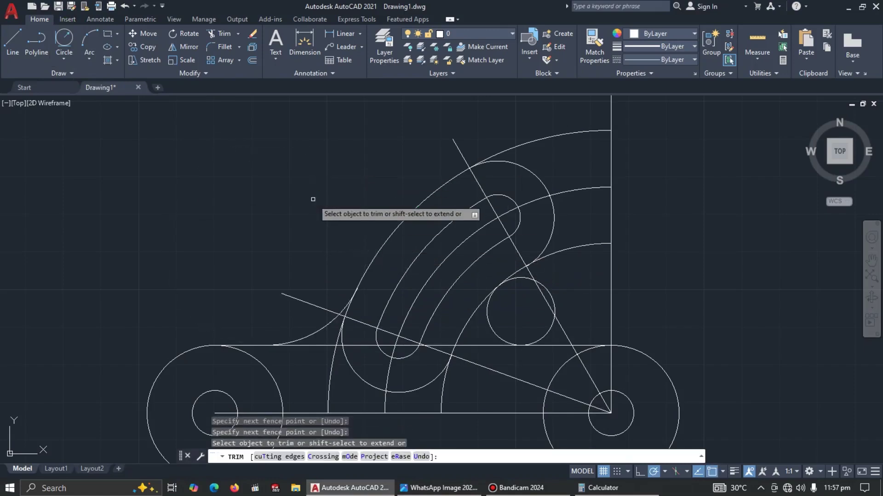
pyautogui.click(311, 346)
pyautogui.click(391, 352)
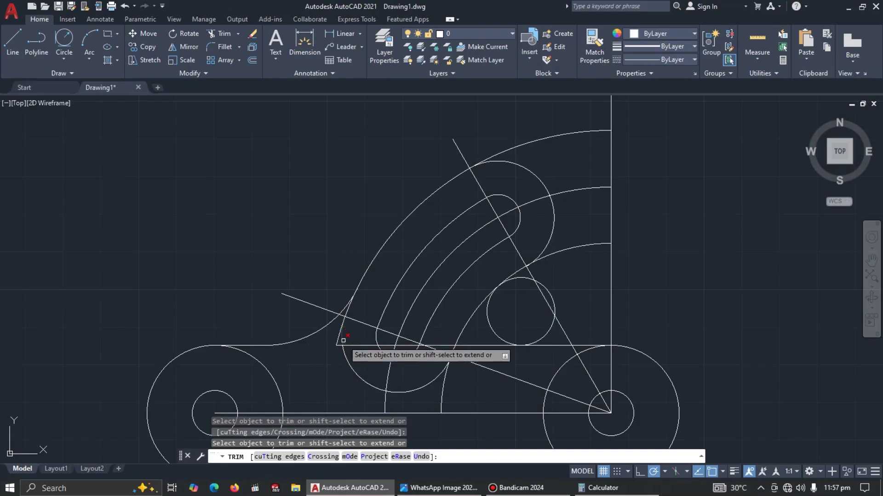
# Trim away the lower radius 15 arc and the radius 75 arc's stub below the 160° line
pyautogui.click(346, 356)
pyautogui.click(346, 335)
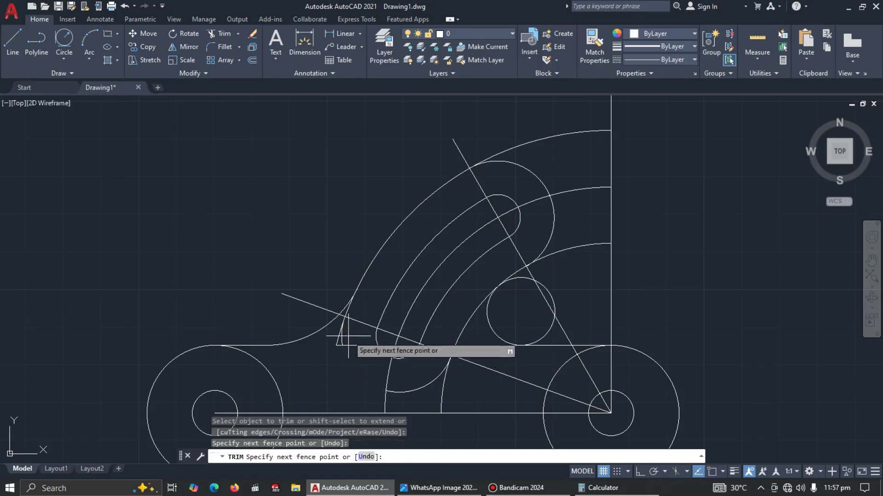
pyautogui.click(325, 336)
pyautogui.press('Return')
pyautogui.click(423, 391)
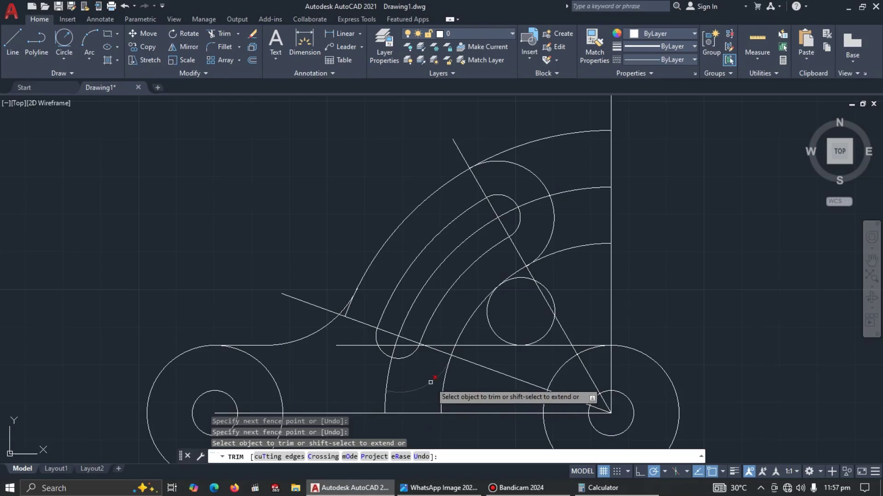
# Trim the radius 9 circle to its fillet arc, along with the excess radius 45 arc and horizontal line beyond its tangent points
pyautogui.click(445, 374)
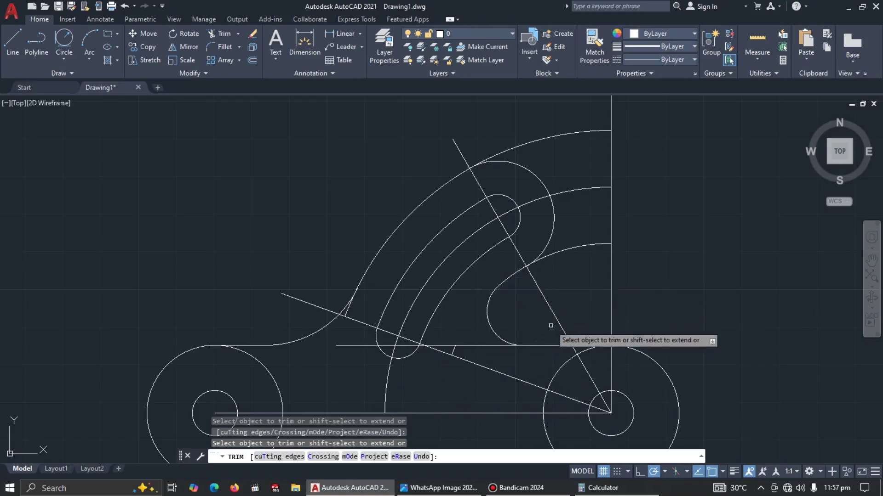
pyautogui.click(480, 345)
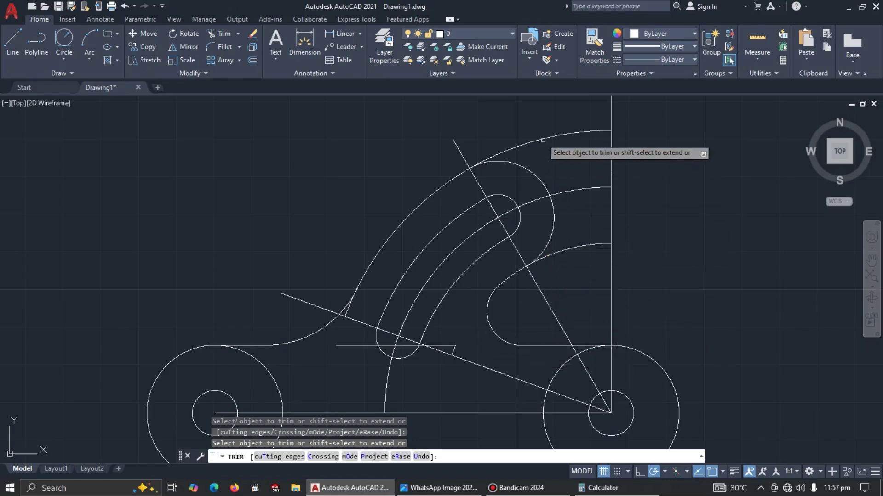
# Remove the leftover radius 75, 60 and 45 arcs beside the vertical line and the leftover pieces crossing the slot's lower end
pyautogui.click(540, 124)
pyautogui.press('Return')
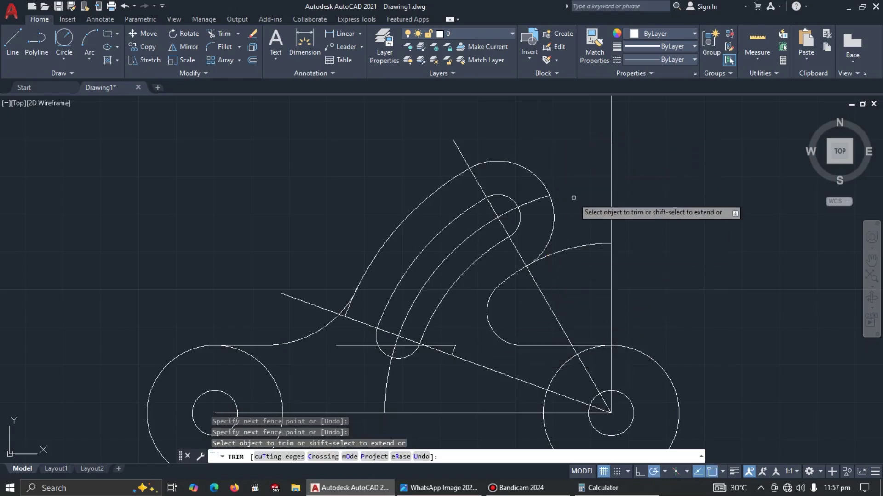
pyautogui.click(444, 345)
pyautogui.press('Escape')
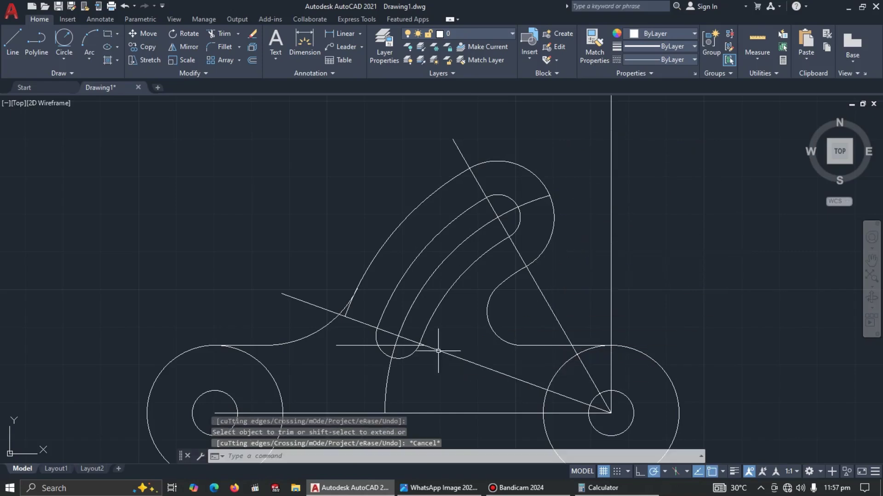
pyautogui.click(362, 344)
pyautogui.press('Delete')
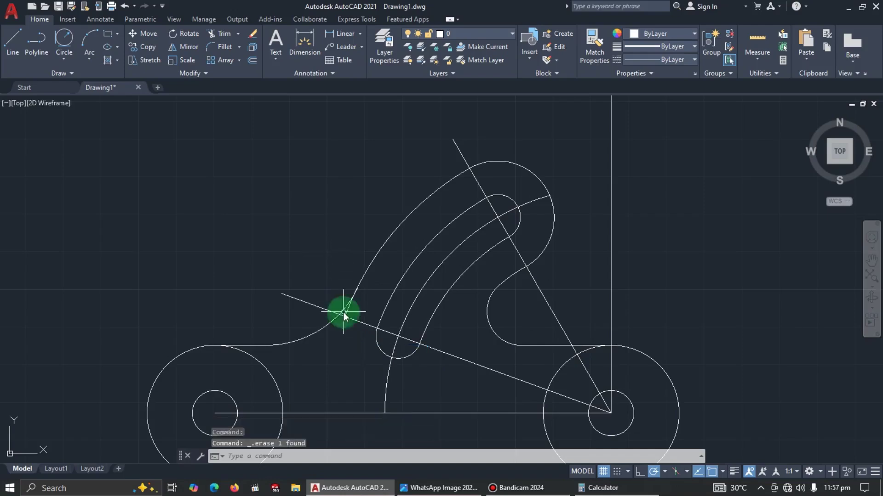
# Trim the sliver of the radius 75 arc left below its tangent point with the radius 27 fillet
pyautogui.write('tr')
pyautogui.press('Return')
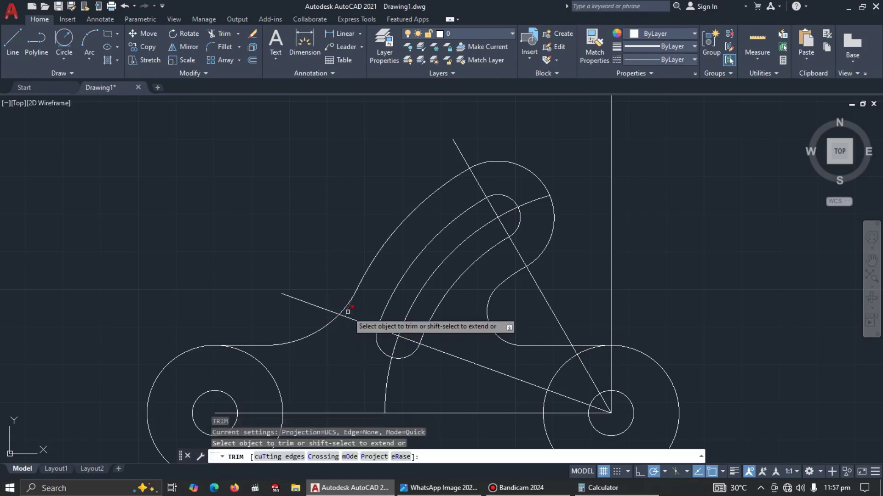
pyautogui.click(348, 312)
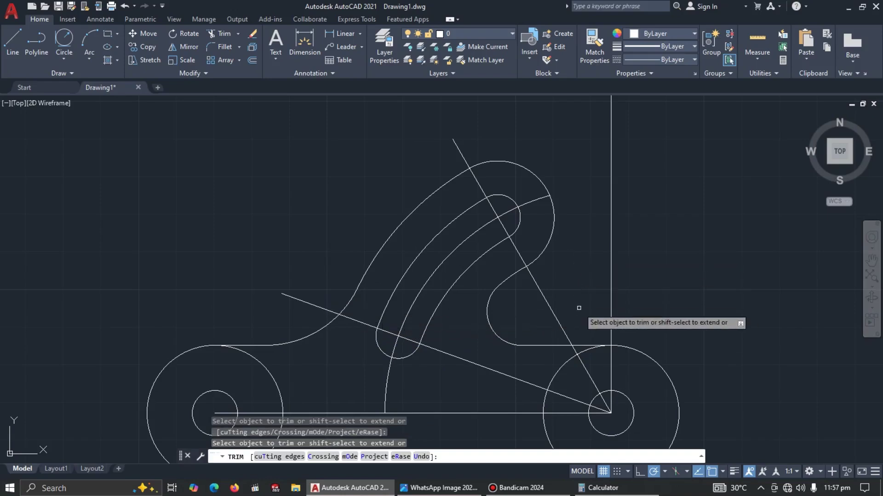
pyautogui.press('Escape')
pyautogui.moveTo(500, 352); pyautogui.dragTo(515, 263, button='middle')
pyautogui.scroll(-2, 515, 263)
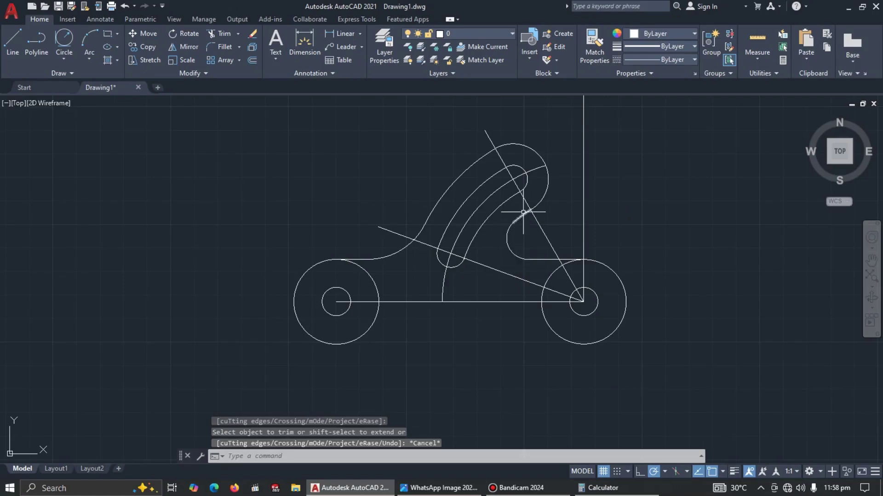
# Check the lower slot in the reference image and draw a radius 60 circle centred on the left hole
pyautogui.hotkey('alt', 'Tab')
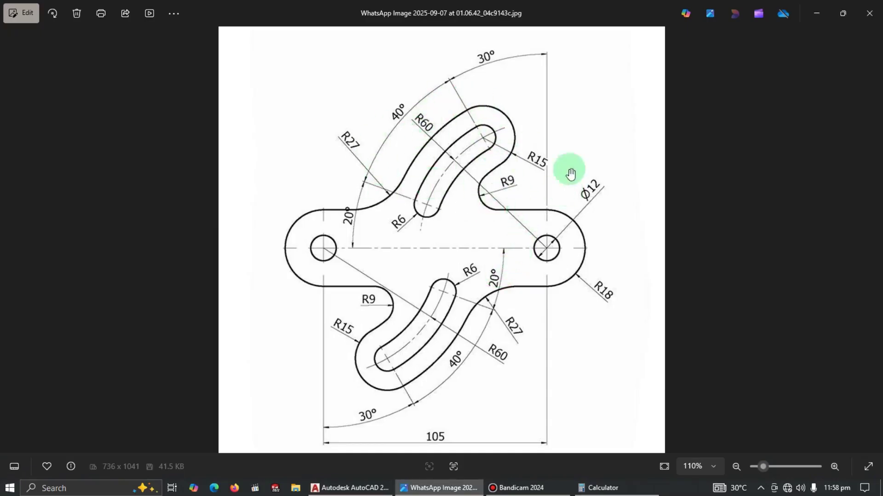
pyautogui.hotkey('alt', 'Tab')
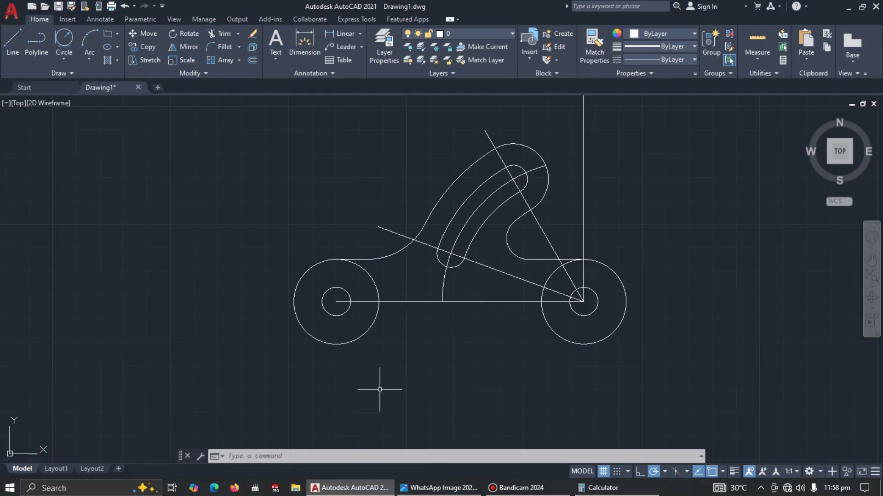
pyautogui.hotkey('alt', 'Tab')
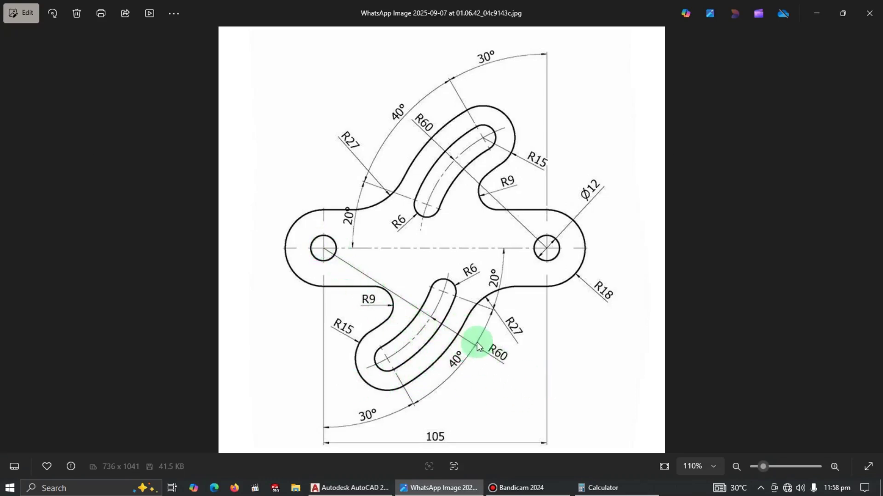
pyautogui.hotkey('alt', 'Tab')
pyautogui.click(65, 61)
pyautogui.click(91, 81)
pyautogui.scroll(-2, 450, 364)
pyautogui.moveTo(457, 321); pyautogui.dragTo(455, 227, button='middle')
pyautogui.click(374, 227)
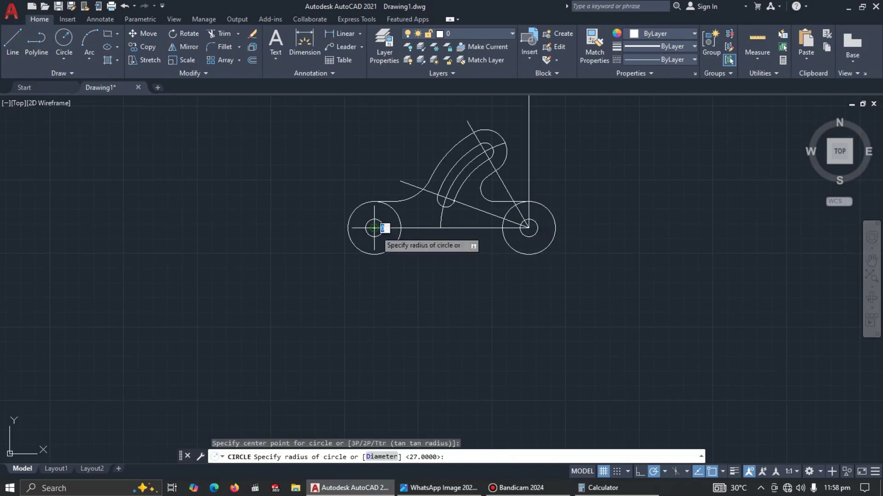
pyautogui.write('60')
pyautogui.press('Return')
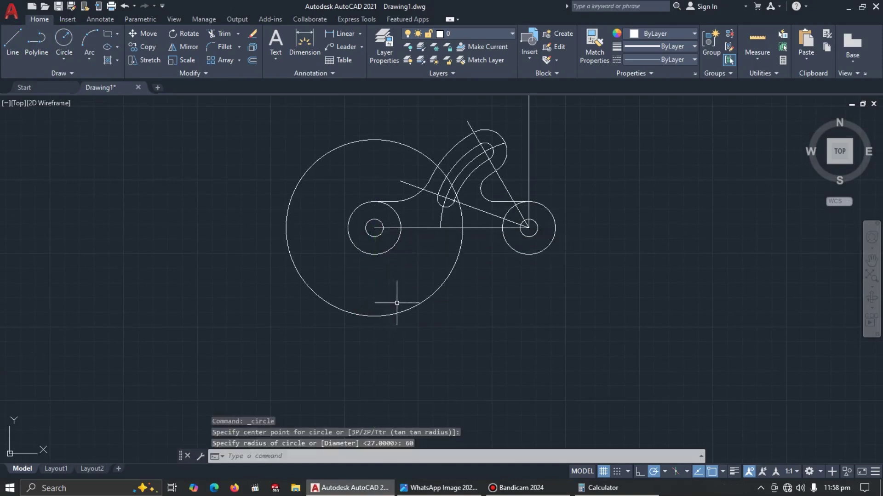
# Check the lower slot's angles in the reference image and add 180 and 90 in Calculator
pyautogui.hotkey('alt', 'Tab')
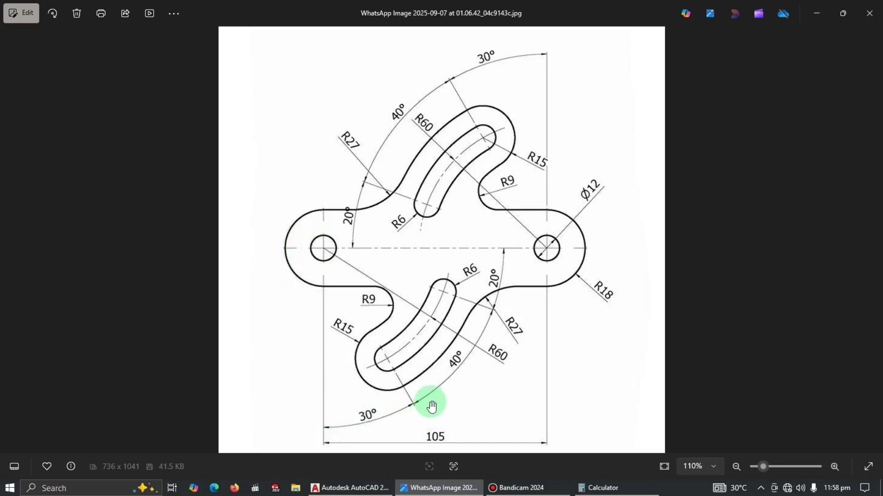
pyautogui.hotkey('alt', 'Tab')
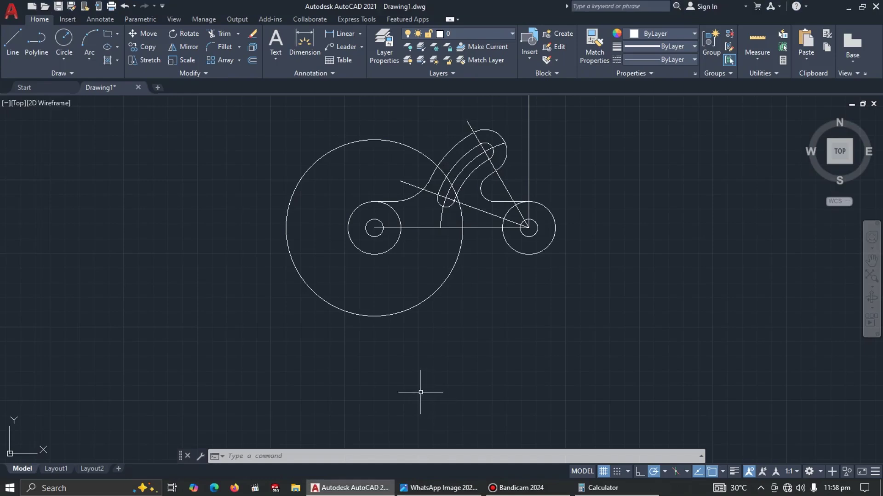
pyautogui.click(597, 488)
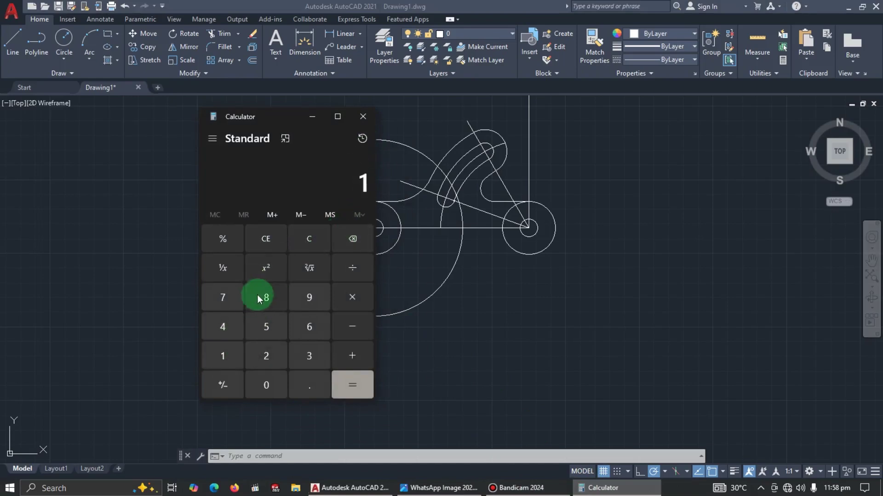
pyautogui.click(362, 356)
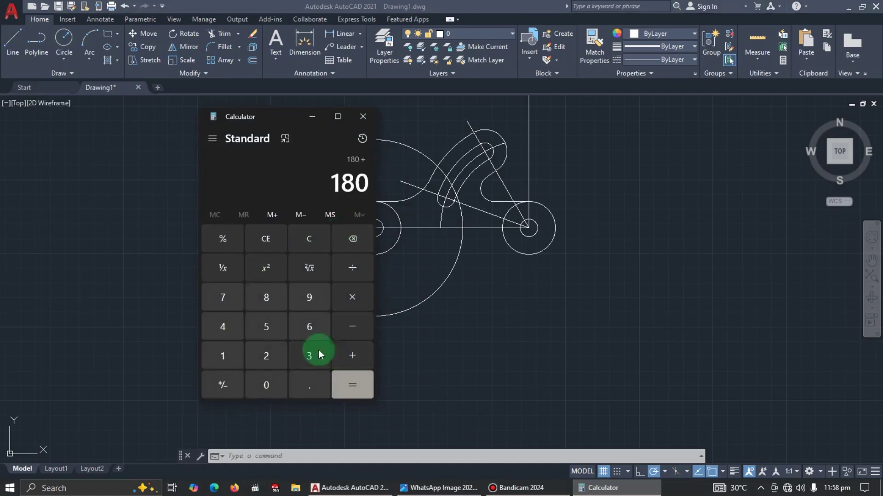
pyautogui.click(314, 309)
pyautogui.click(266, 392)
pyautogui.click(358, 356)
pyautogui.click(342, 192)
# Check the lower slot's 30° angle in the reference image and add 270 and 30 in Calculator
pyautogui.hotkey('alt', 'Tab')
pyautogui.click(354, 207)
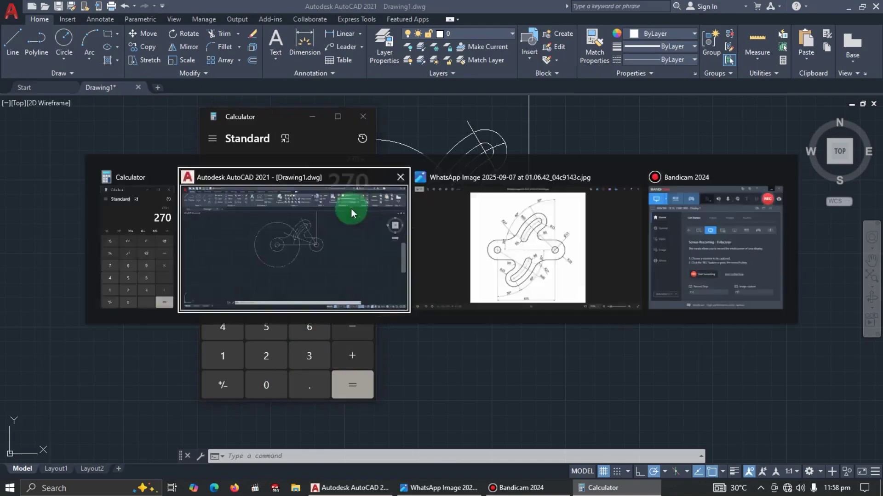
pyautogui.click(359, 228)
pyautogui.hotkey('alt', 'Tab')
pyautogui.hotkey('alt', 'Tab')
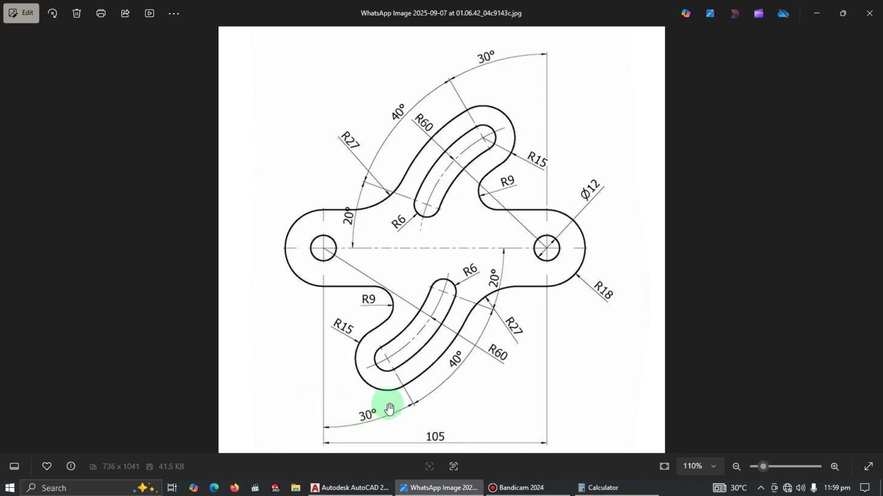
pyautogui.hotkey('alt', 'Tab')
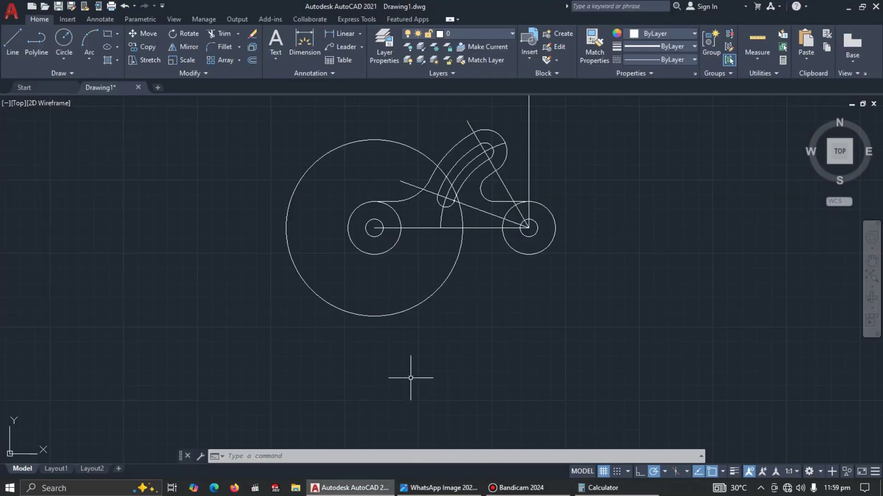
pyautogui.click(601, 489)
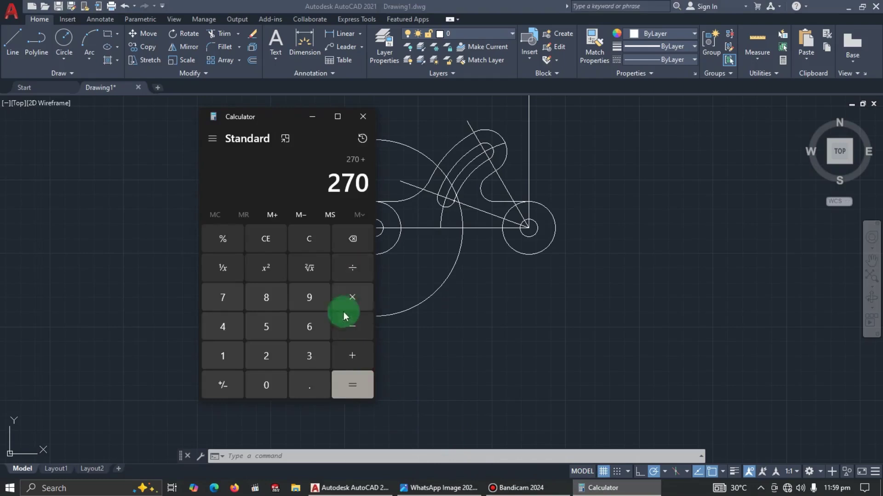
pyautogui.click(301, 357)
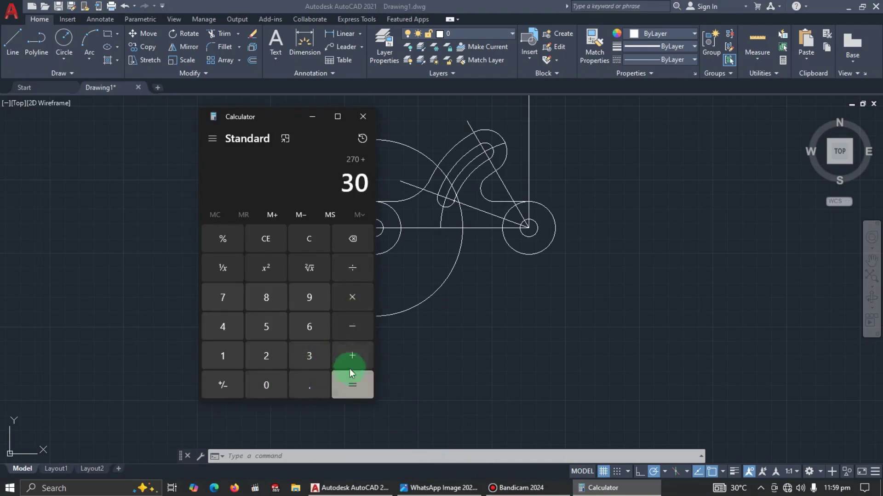
pyautogui.hotkey('alt', 'Tab')
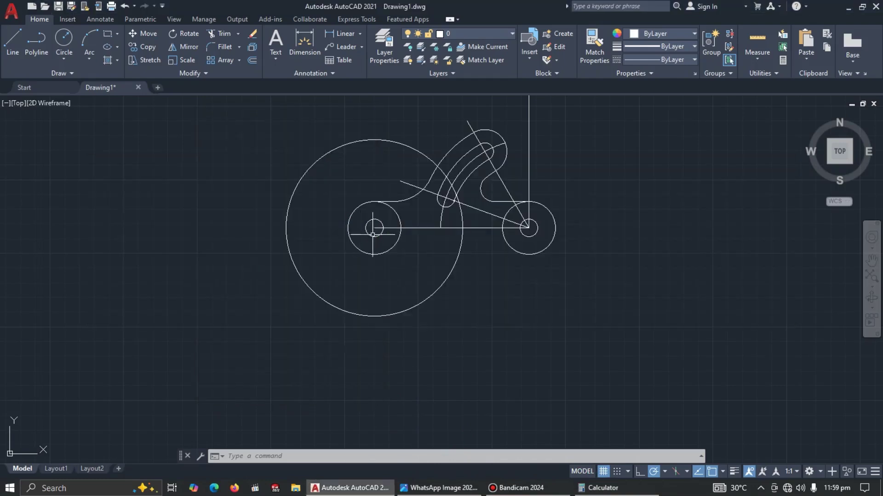
# Draw a line from the left hole's centre at 300°, ending just beyond the radius 60 circle
pyautogui.click(13, 42)
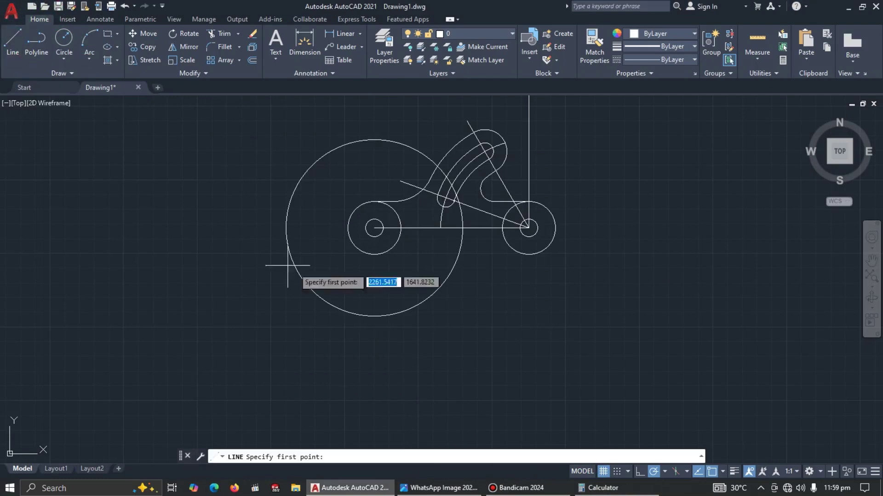
pyautogui.click(374, 228)
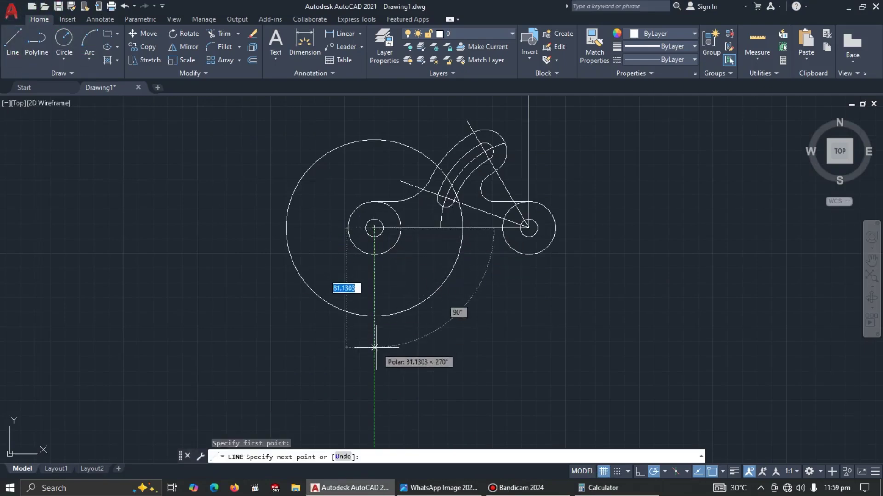
pyautogui.write('<300')
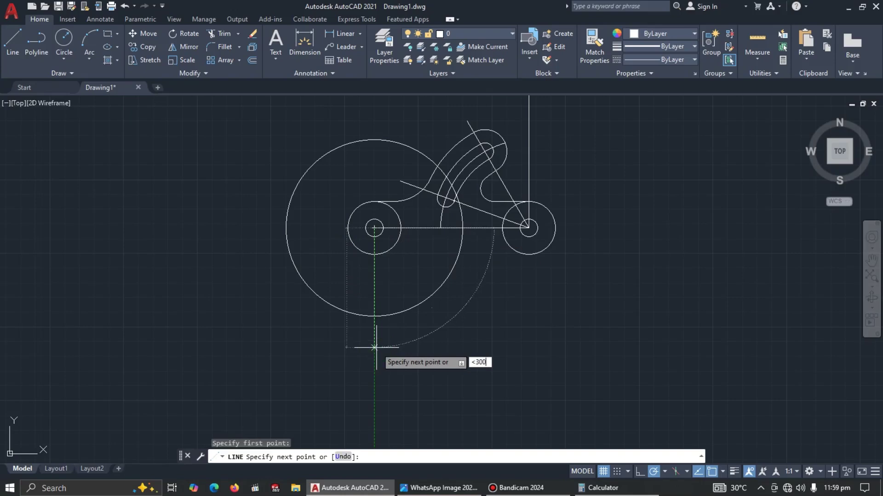
pyautogui.press('Return')
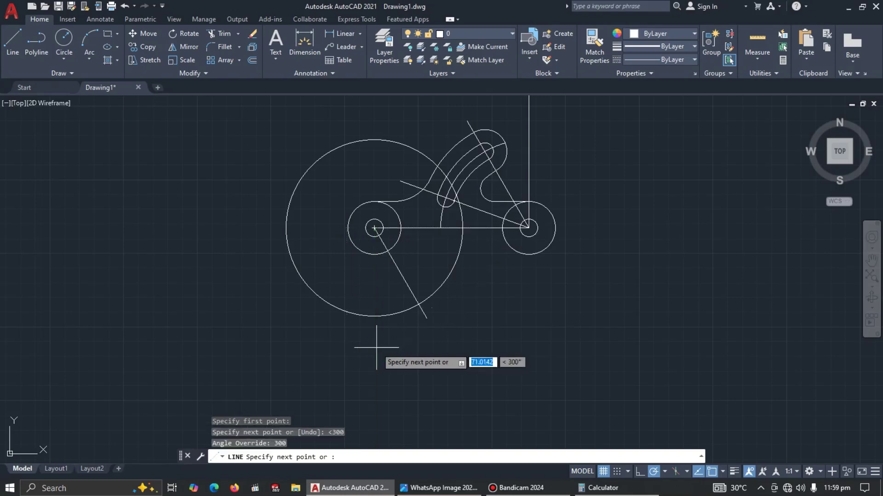
pyautogui.click(435, 339)
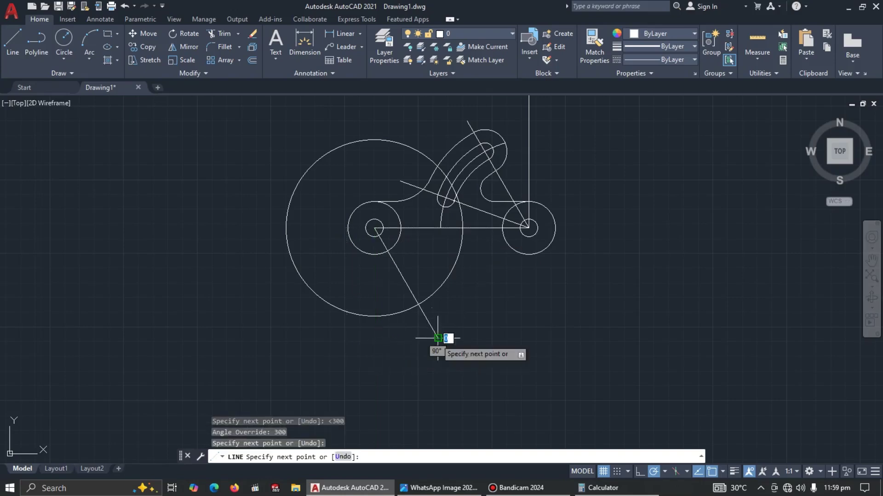
pyautogui.press('Escape')
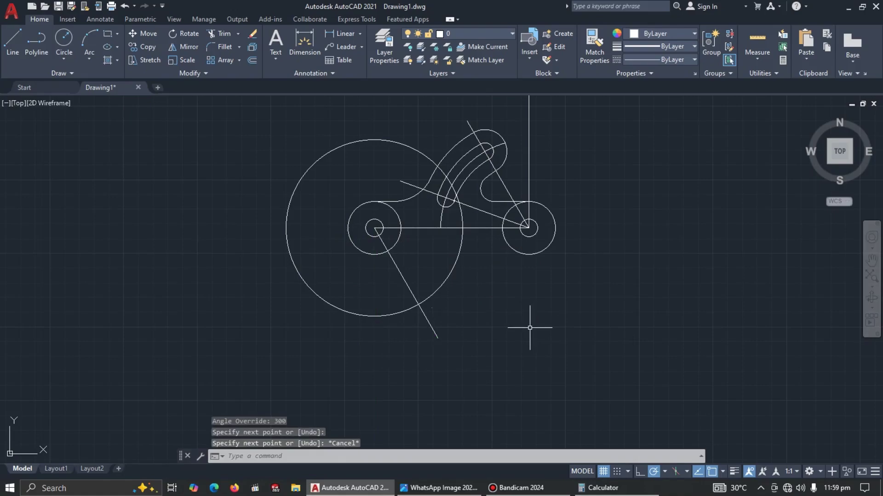
# Check the 40° angle in the reference image and draw a line from the left hole's centre at 340°, past the radius 60 circle
pyautogui.hotkey('alt', 'Tab')
pyautogui.hotkey('alt', 'Tab')
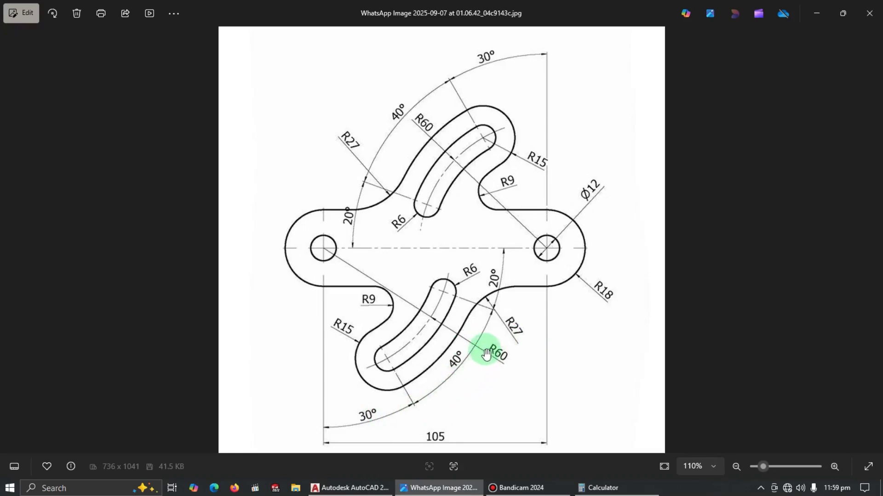
pyautogui.hotkey('alt', 'Tab')
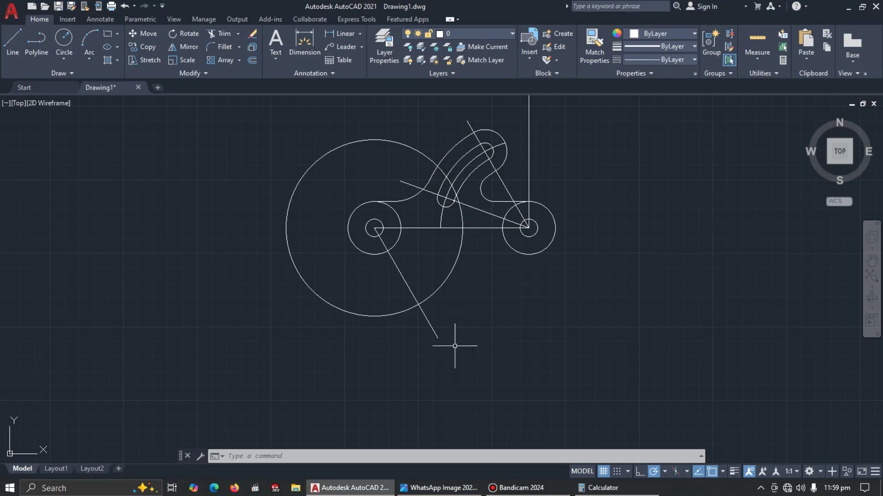
pyautogui.click(13, 41)
pyautogui.click(375, 229)
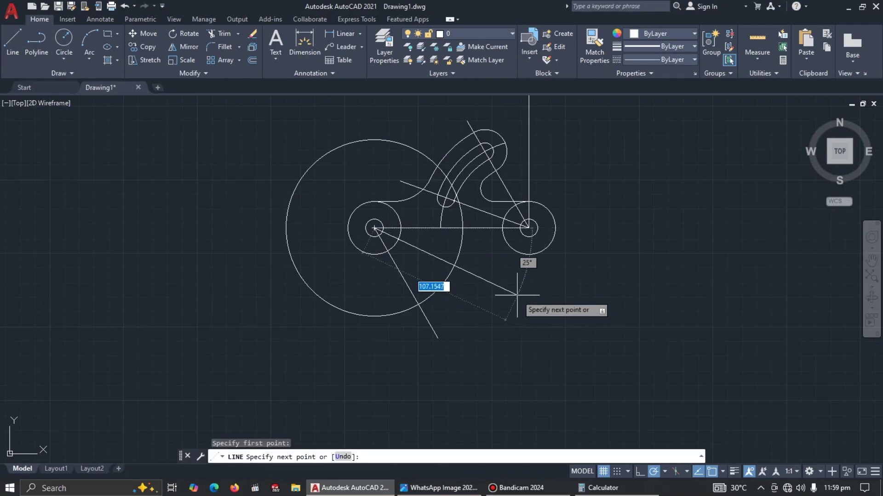
pyautogui.write('<340')
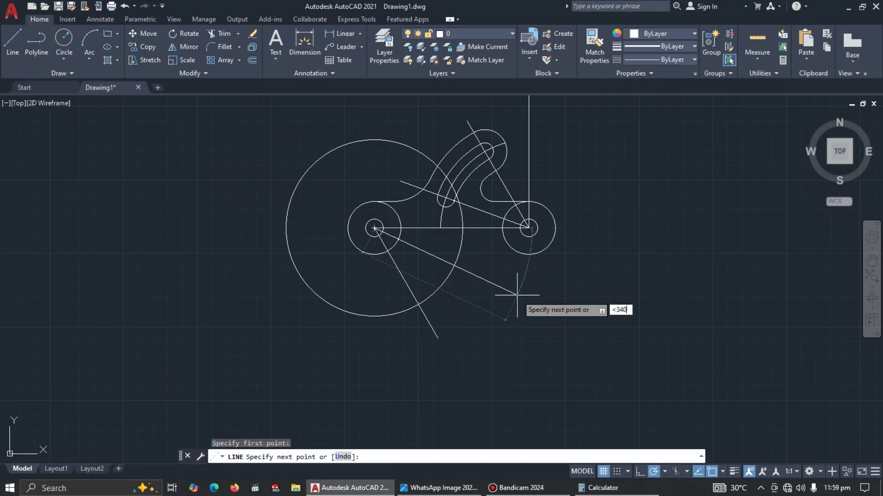
pyautogui.press('Return')
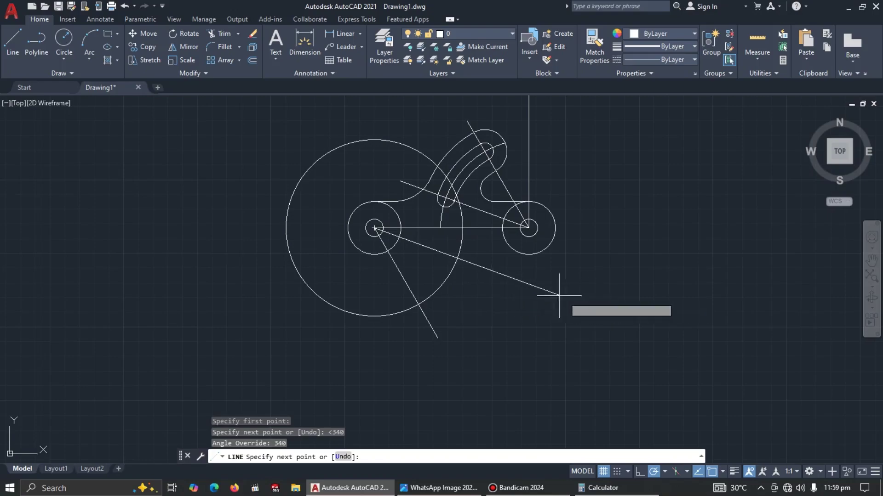
pyautogui.click(485, 275)
# Check the slot radii in the reference image and draw radius 6 and 15 circles where the 340° line crosses the radius 60 circle
pyautogui.hotkey('alt', 'Tab')
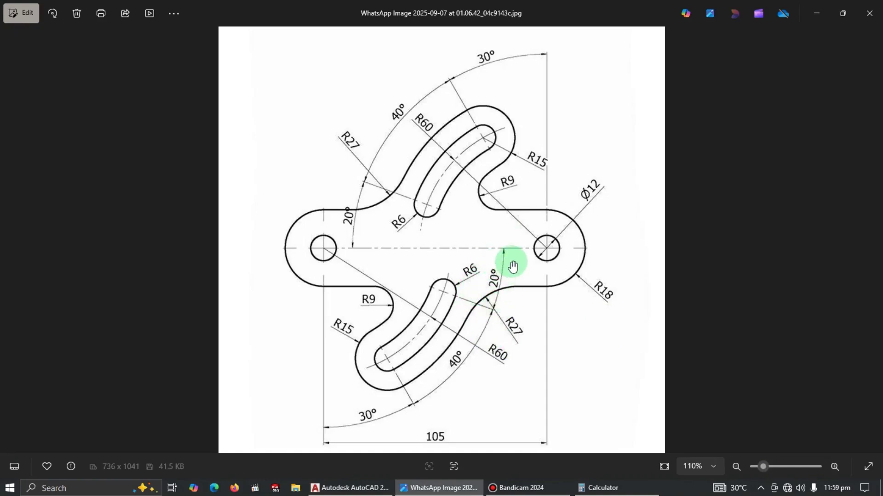
pyautogui.hotkey('alt', 'Tab')
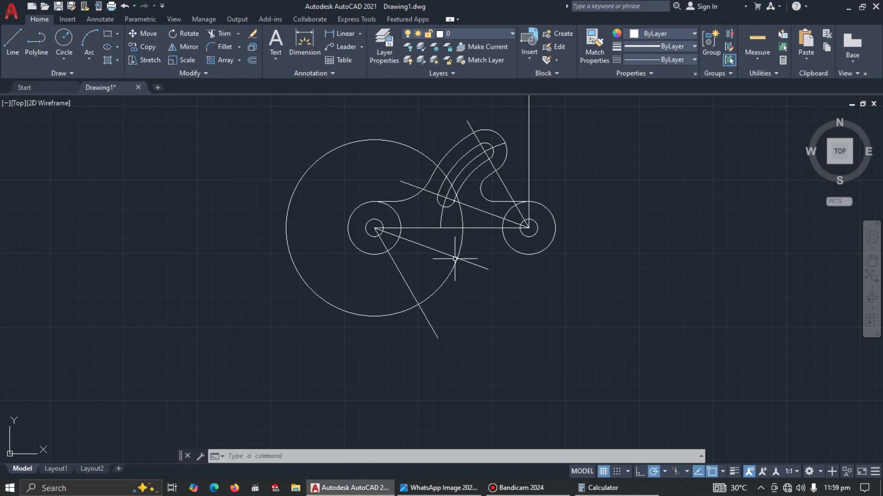
pyautogui.hotkey('alt', 'Tab')
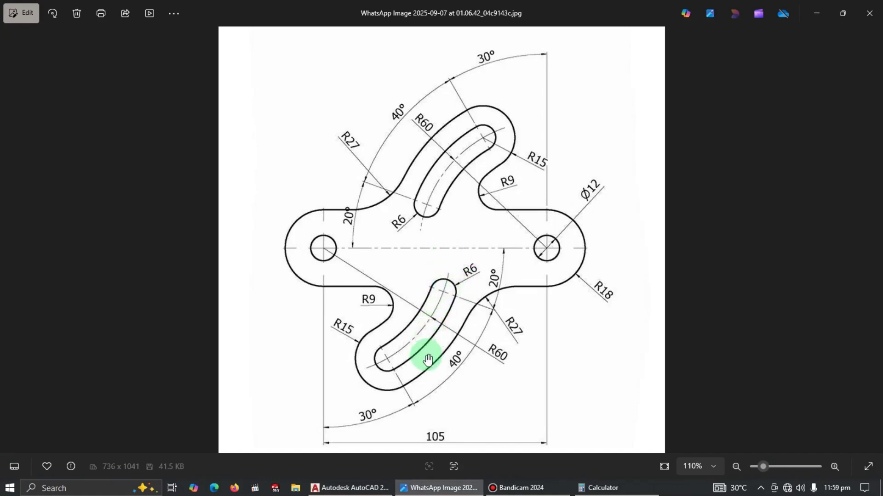
pyautogui.hotkey('alt', 'Tab')
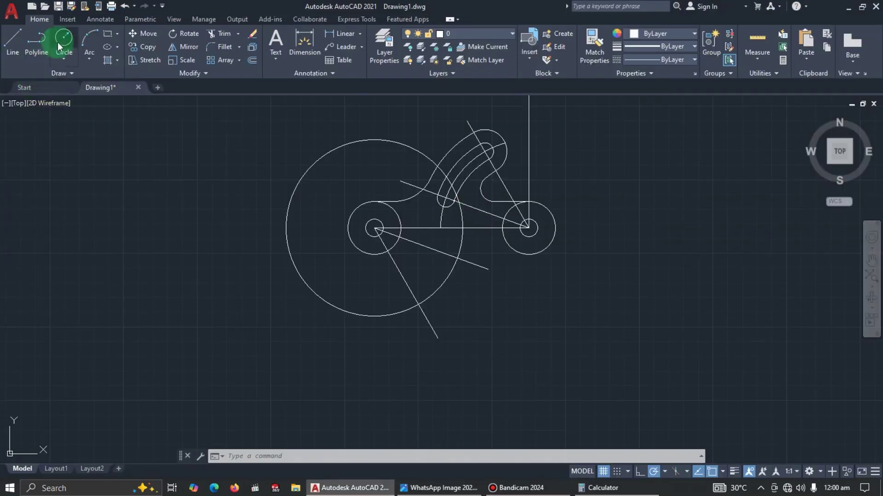
pyautogui.click(62, 44)
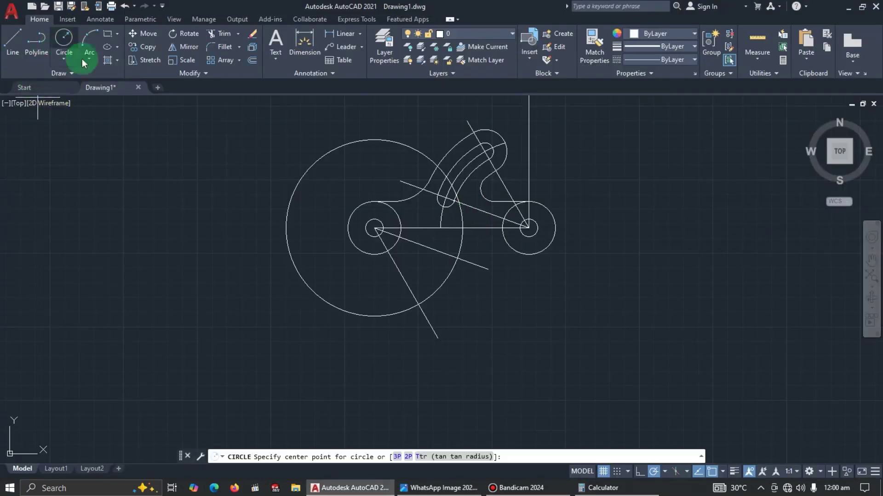
pyautogui.click(457, 259)
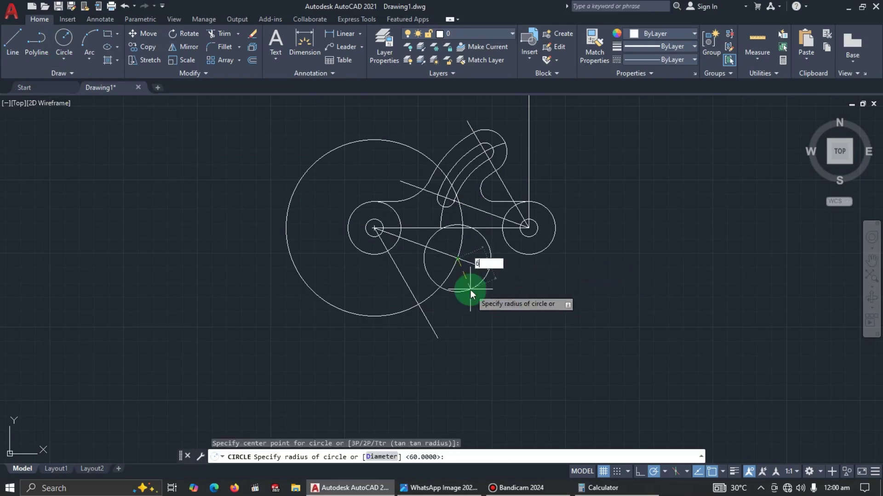
pyautogui.press('Return')
pyautogui.press('Return')
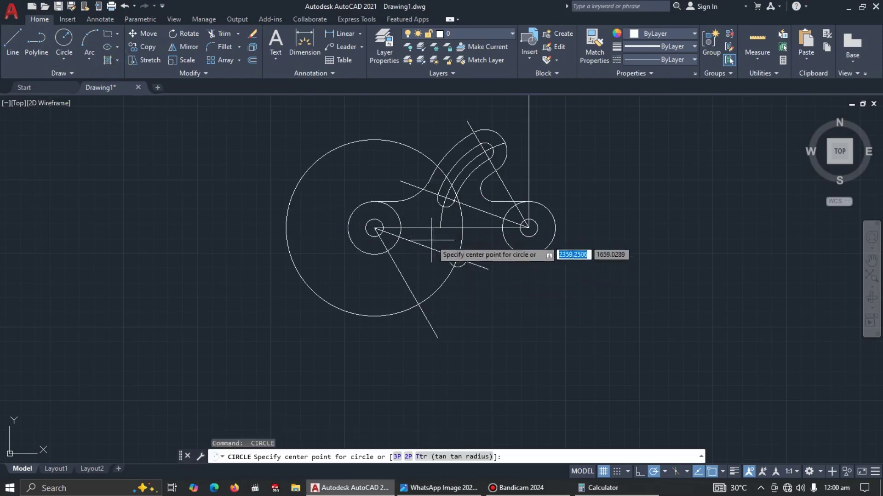
pyautogui.click(458, 259)
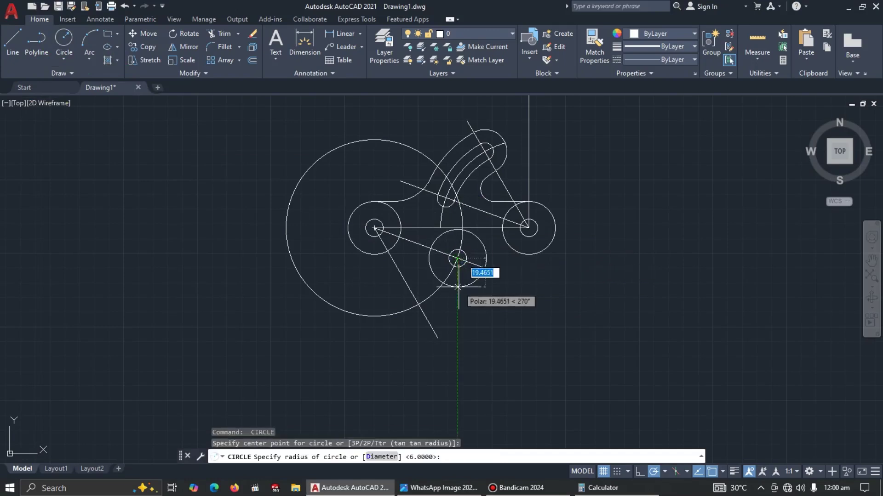
pyautogui.press('Return')
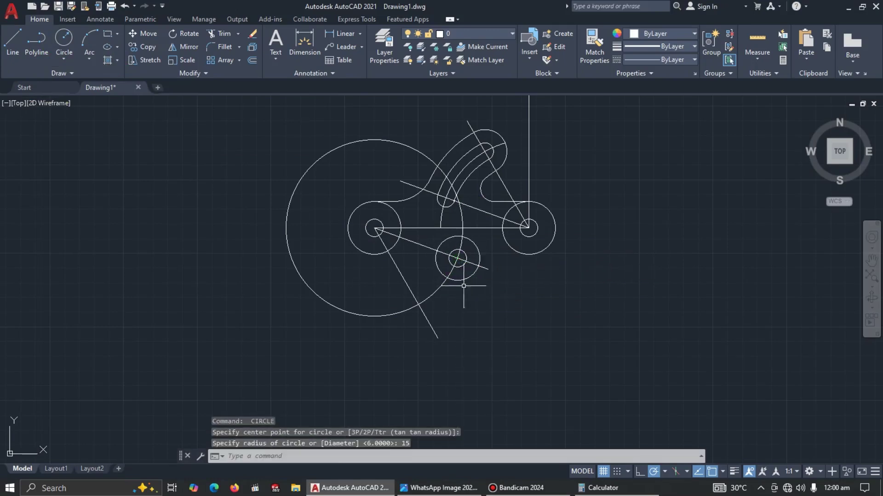
# Copy the radius 6 and 15 circles from their centre to the intersection of the 300° line and the radius 60 circle
pyautogui.scroll(5, 479, 253)
pyautogui.click(497, 225)
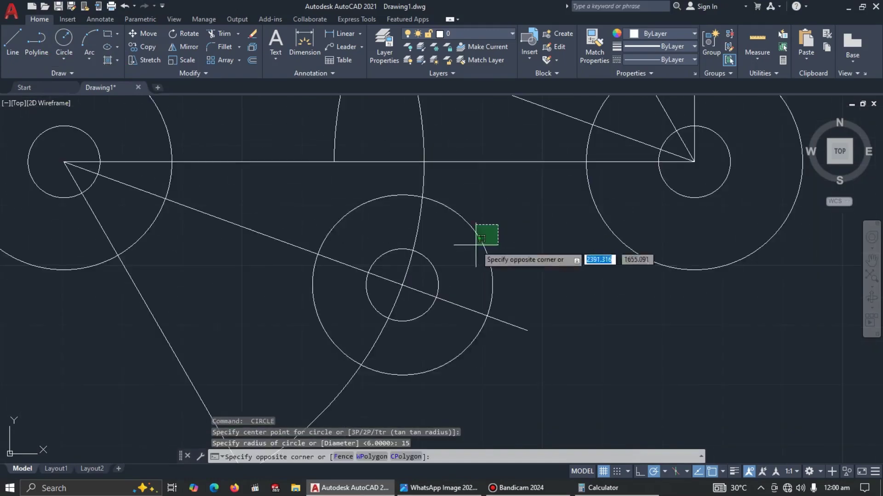
pyautogui.click(432, 273)
pyautogui.write('co')
pyautogui.press('Return')
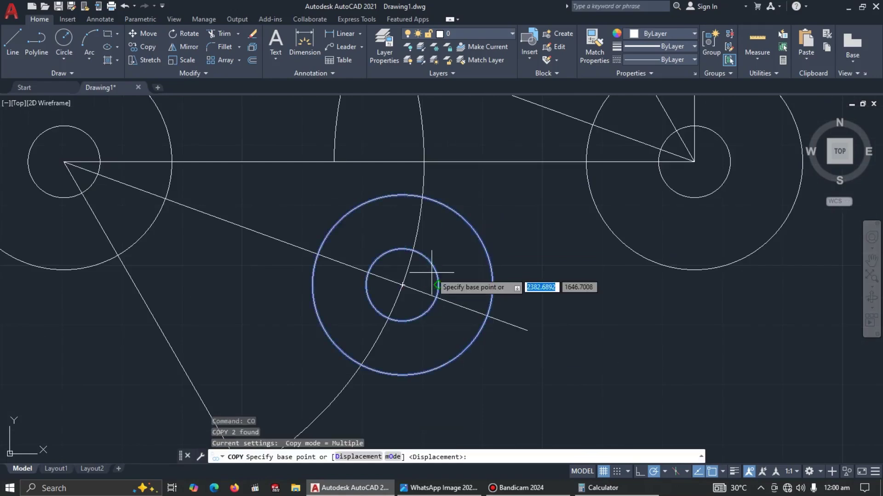
pyautogui.click(402, 285)
pyautogui.scroll(-5, 403, 285)
pyautogui.scroll(8, 406, 299)
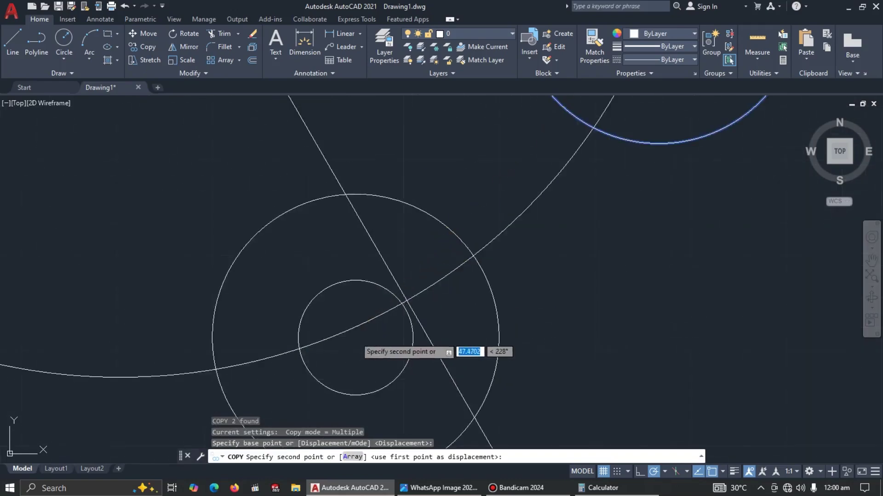
pyautogui.scroll(-5, 406, 299)
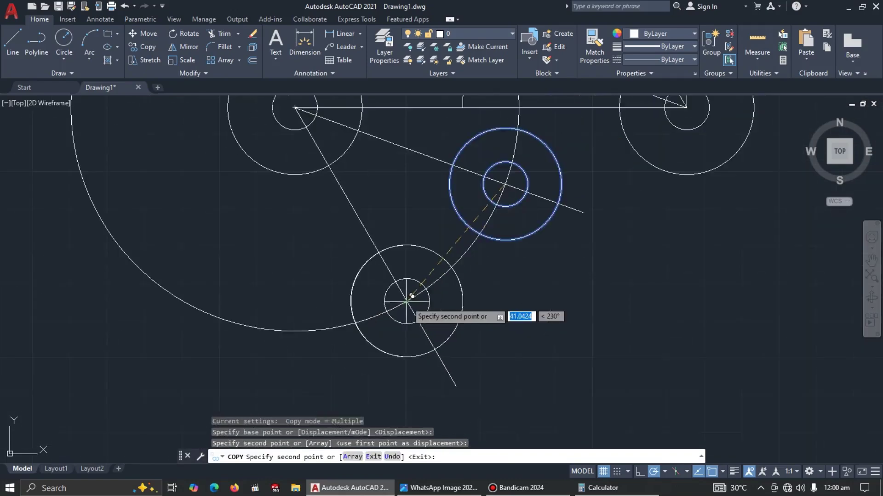
pyautogui.click(503, 306)
pyautogui.press('Escape')
pyautogui.scroll(-2, 546, 303)
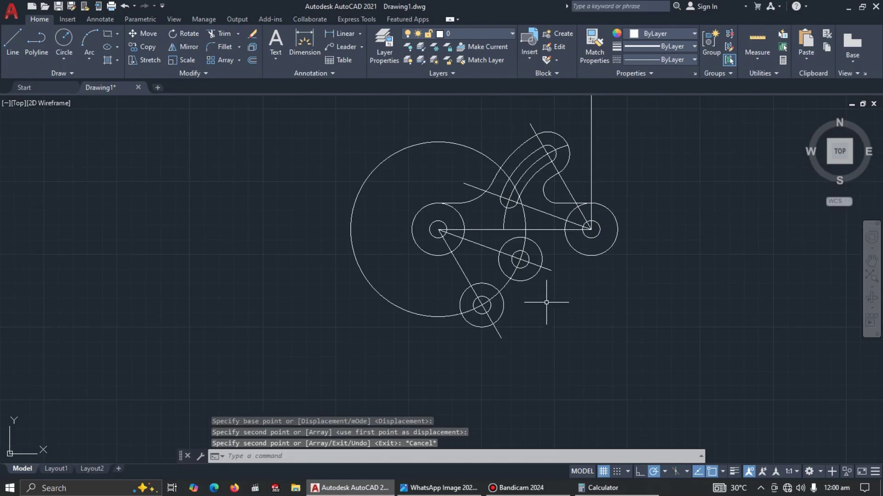
# Trim the radius 60 circle back to the lower slot's centre arc and delete its leftover piece across the upper slot
pyautogui.write('tr')
pyautogui.press('Return')
pyautogui.moveTo(457, 127)
pyautogui.mouseDown()
pyautogui.moveTo(446, 166)
pyautogui.moveTo(464, 170)
pyautogui.mouseUp()
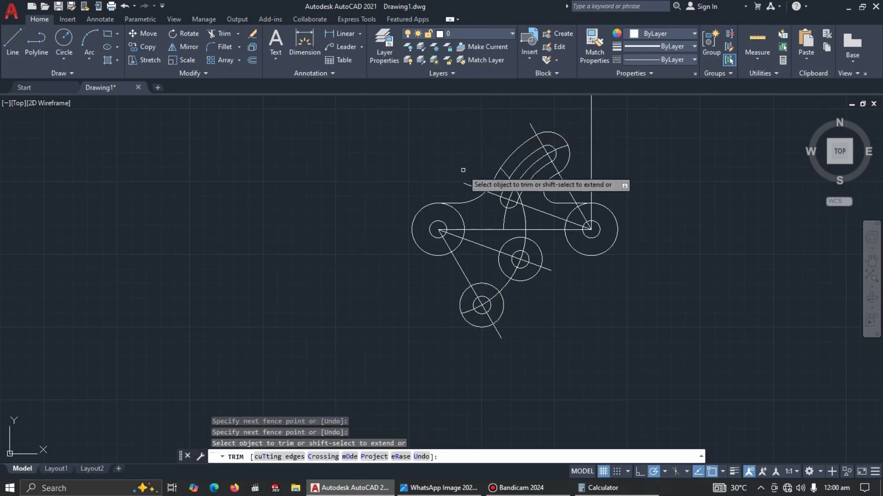
pyautogui.click(527, 218)
pyautogui.press('Escape')
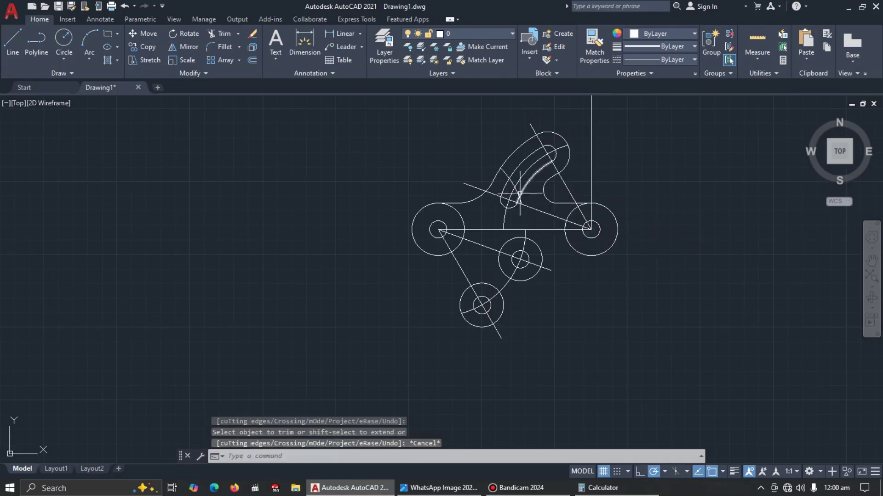
pyautogui.click(508, 174)
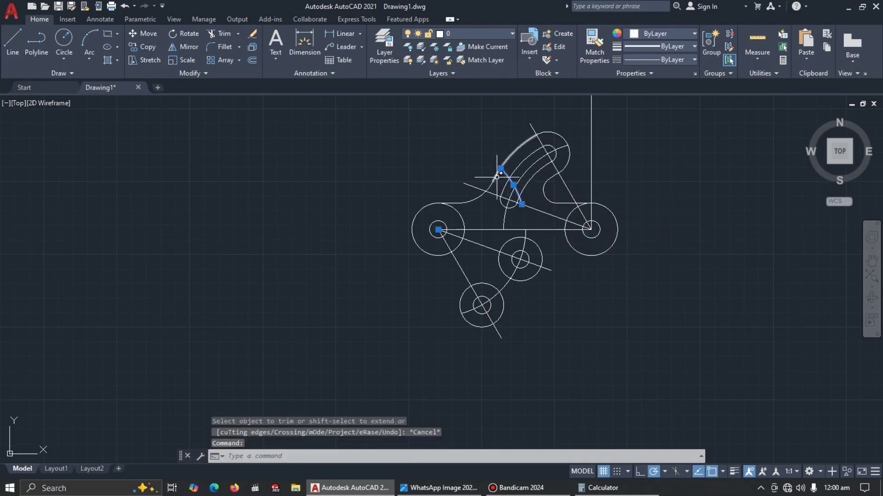
pyautogui.press('Delete')
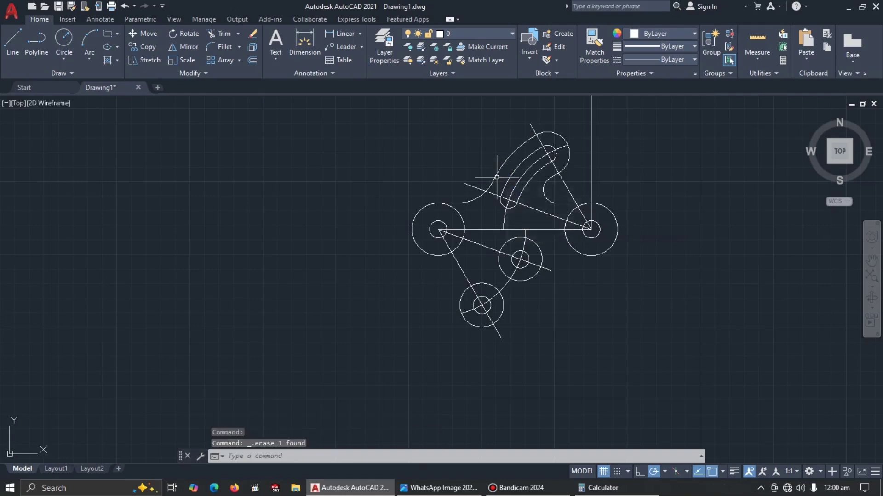
# Delete the two angled construction lines from the right hole's centre and trim the upper slot's centre arc below the slot
pyautogui.click(542, 212)
pyautogui.click(565, 184)
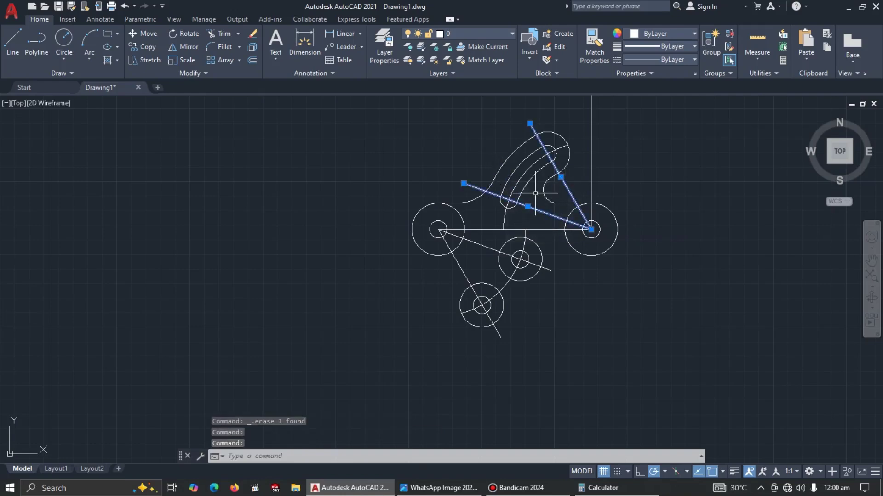
pyautogui.press('Delete')
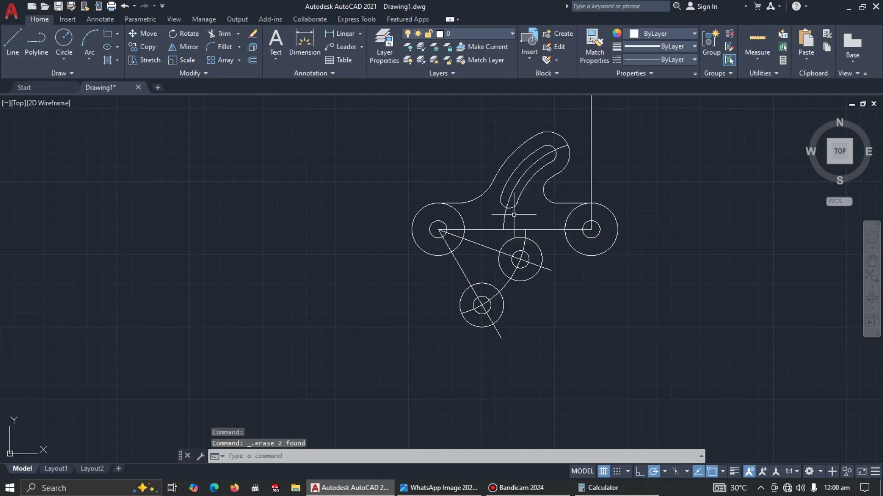
pyautogui.write('r')
pyautogui.press('Return')
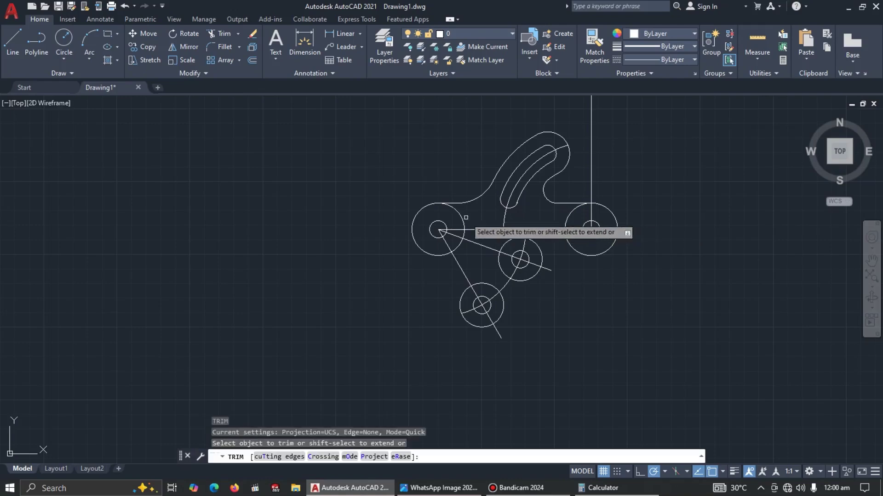
pyautogui.click(505, 219)
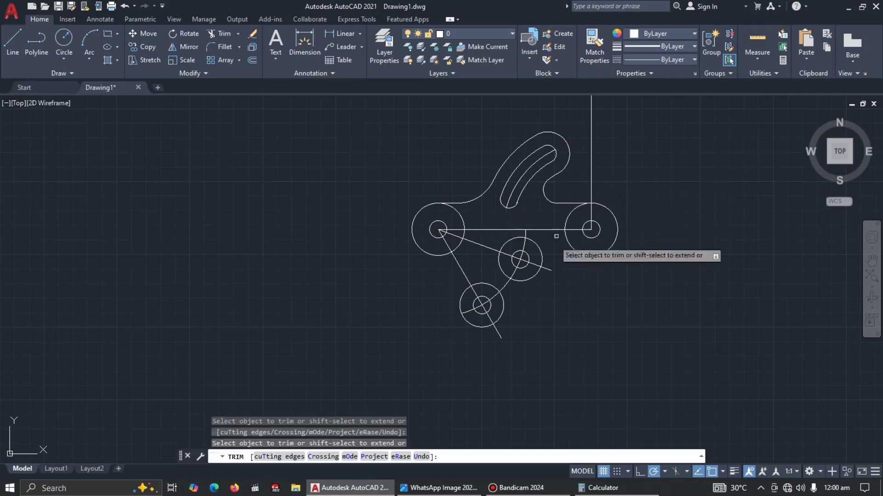
pyautogui.press('Escape')
# Draw circles of radius 54 and 66 centred on the left hole, tangent to the lower slot's small end circles
pyautogui.scroll(4, 532, 267)
pyautogui.scroll(-2, 536, 250)
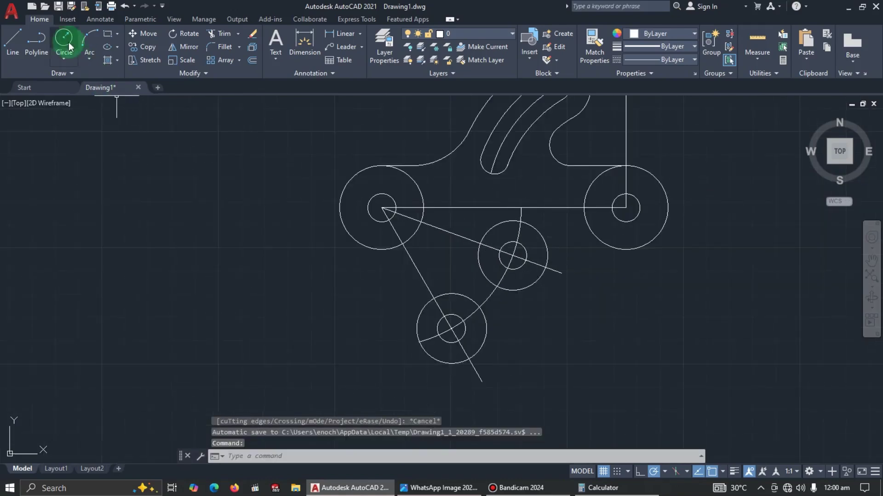
pyautogui.click(64, 39)
pyautogui.click(382, 208)
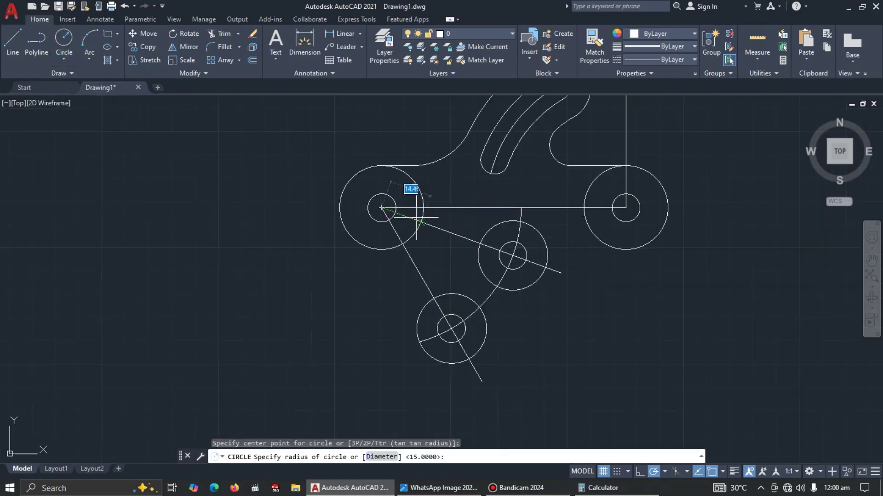
pyautogui.write('54')
pyautogui.press('Return')
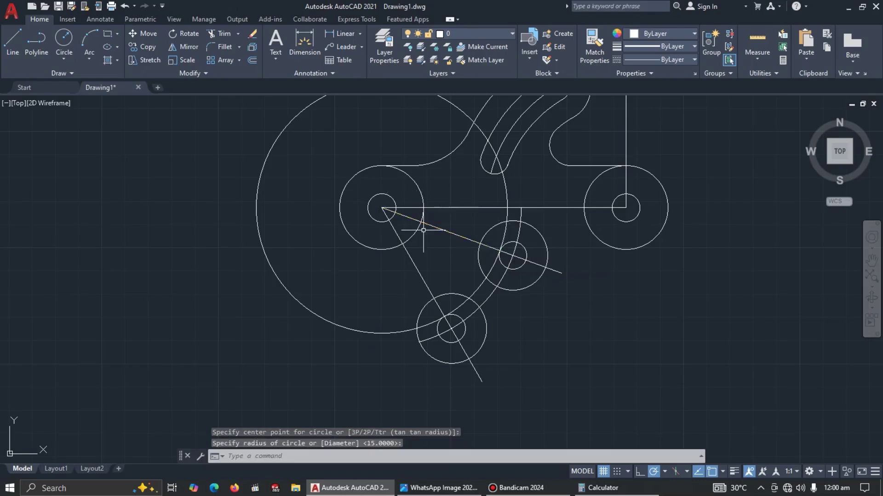
pyautogui.press('Return')
pyautogui.click(382, 208)
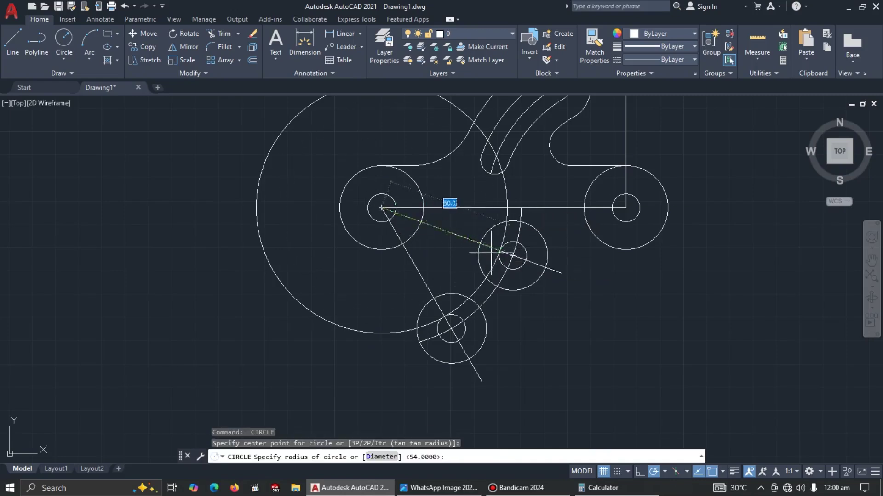
pyautogui.click(526, 260)
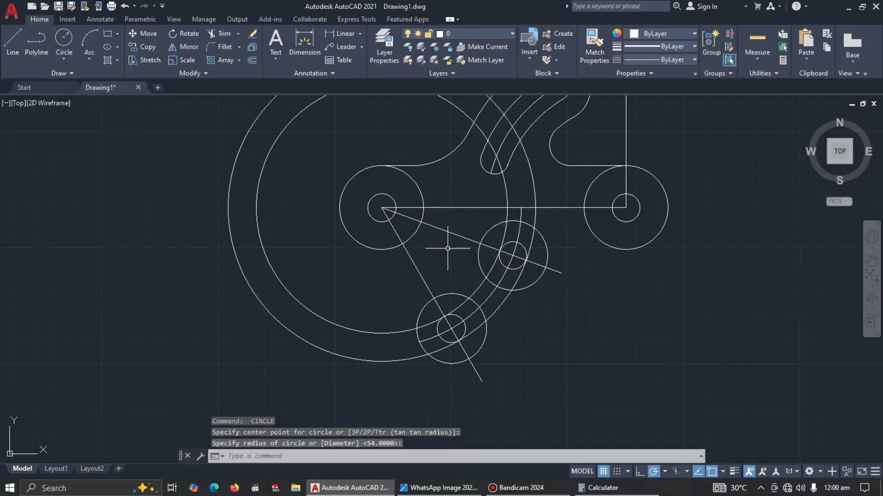
# Draw circles of radius 45 and 75 centred on the left hole, tangent to the lower slot's radius 15 circles
pyautogui.press('Return')
pyautogui.click(382, 208)
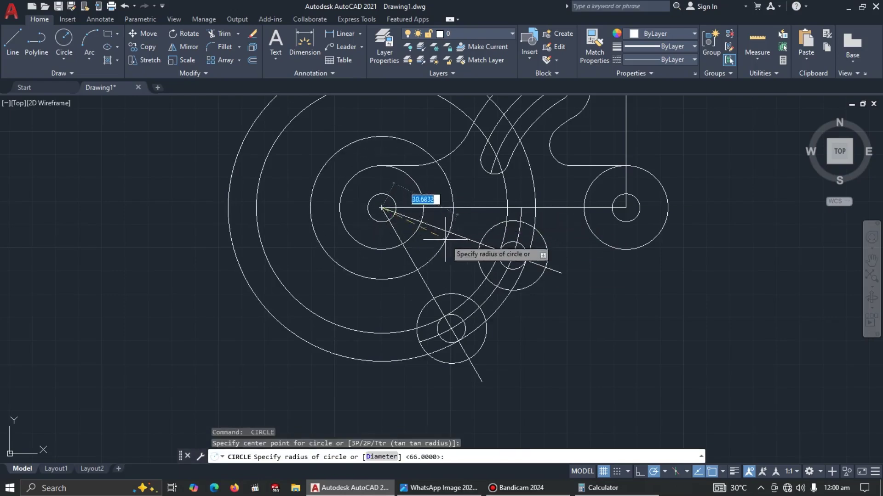
pyautogui.click(482, 241)
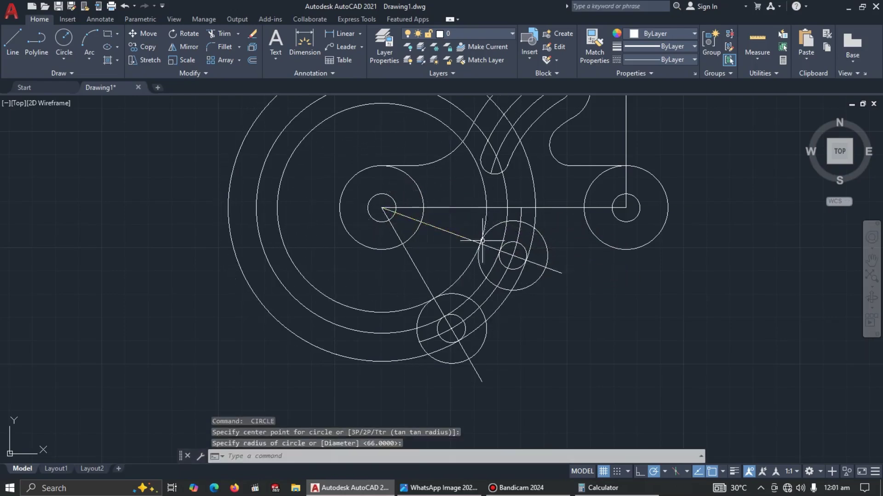
pyautogui.press('Return')
pyautogui.click(382, 208)
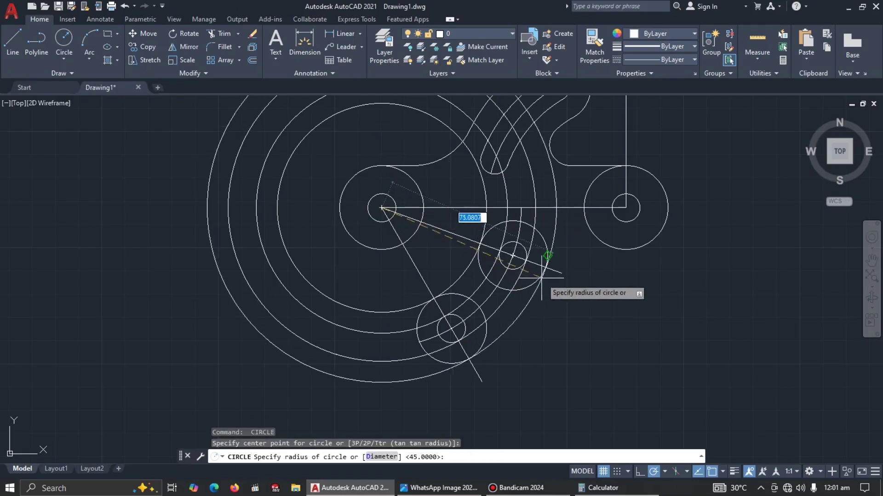
pyautogui.press('Escape')
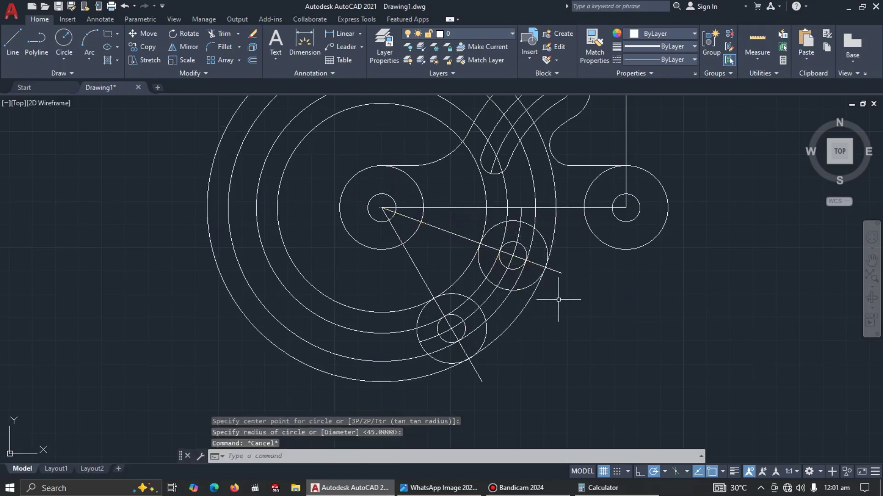
# Trim the four large circles beyond the lower slot's far end and above the horizontal centre line
pyautogui.write('tr')
pyautogui.press('Return')
pyautogui.moveTo(293, 274)
pyautogui.mouseDown()
pyautogui.moveTo(240, 317)
pyautogui.moveTo(246, 326)
pyautogui.moveTo(312, 257)
pyautogui.moveTo(295, 288)
pyautogui.mouseUp()
pyautogui.moveTo(476, 189); pyautogui.dragTo(562, 184)
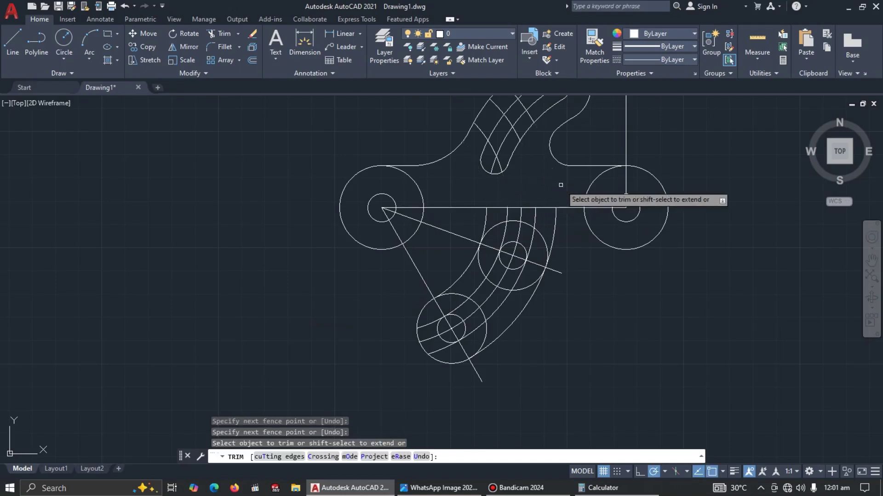
pyautogui.press('Escape')
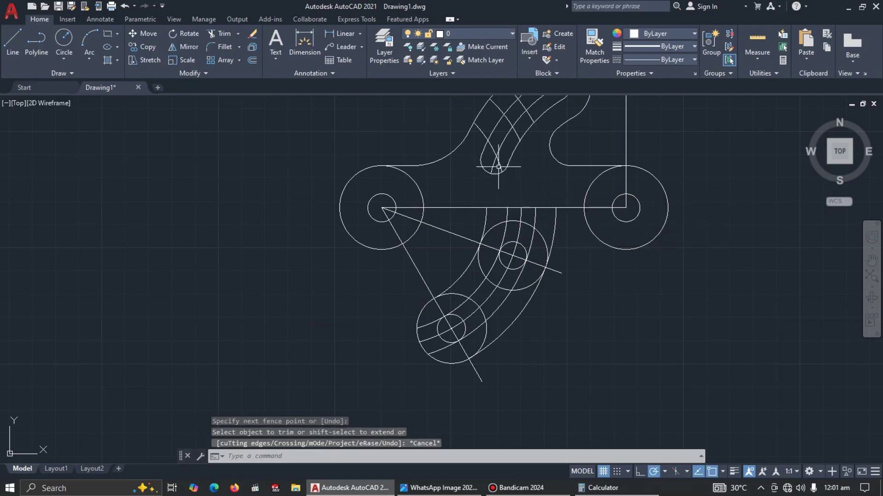
# Delete the three leftover arc pieces crossing the upper slot
pyautogui.click(482, 136)
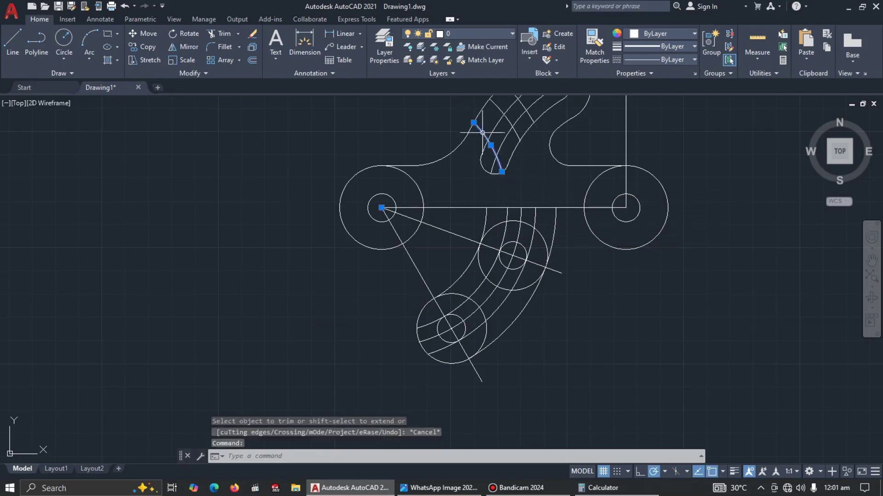
pyautogui.click(492, 106)
pyautogui.scroll(-2, 516, 154)
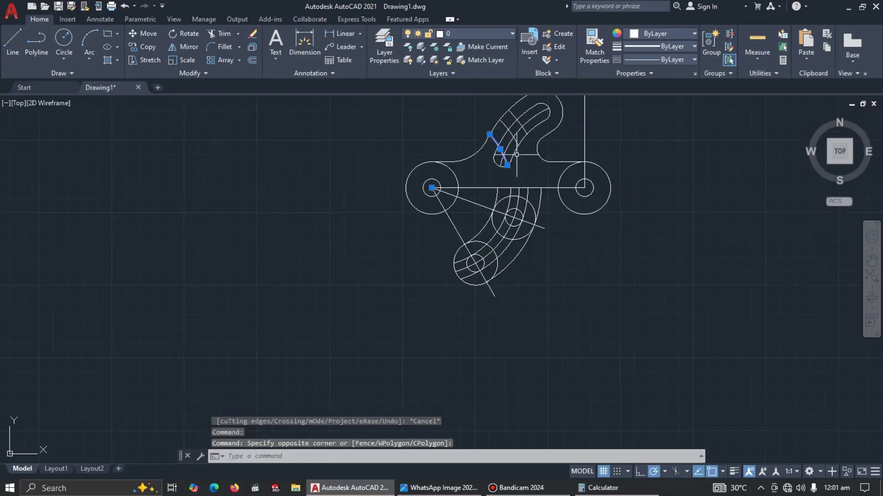
pyautogui.scroll(3, 537, 157)
pyautogui.scroll(-2, 506, 184)
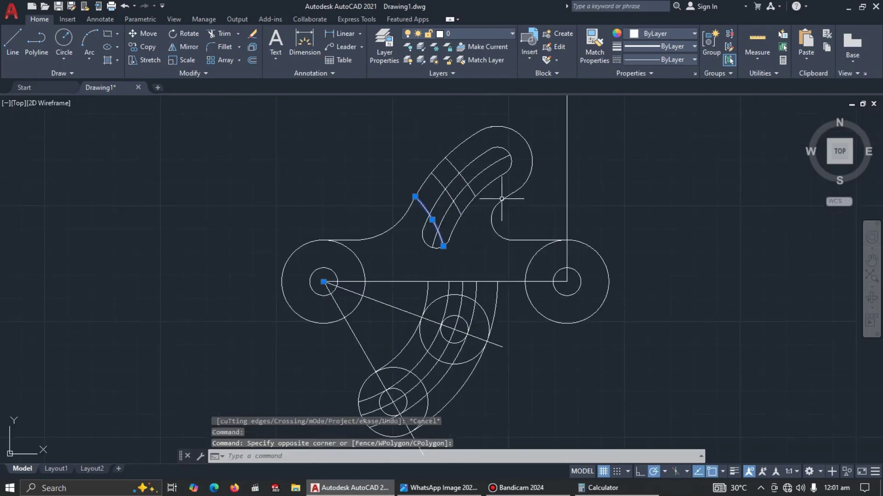
pyautogui.click(452, 167)
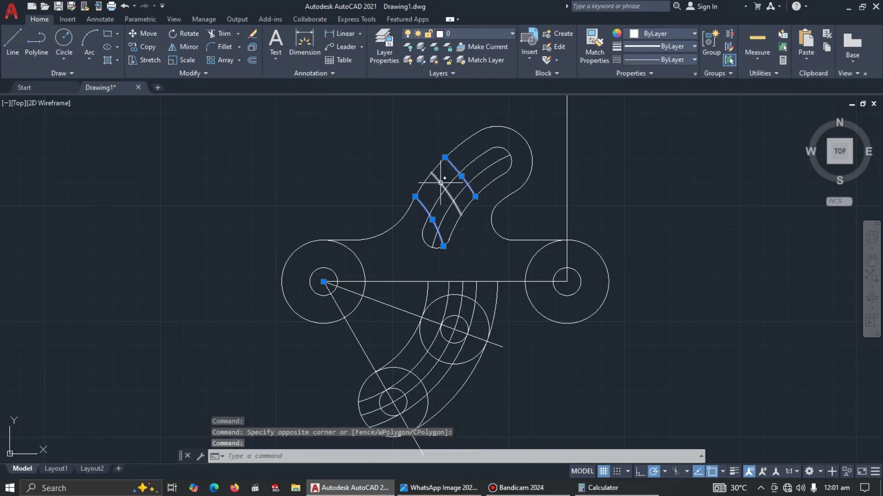
pyautogui.click(440, 182)
pyautogui.press('Delete')
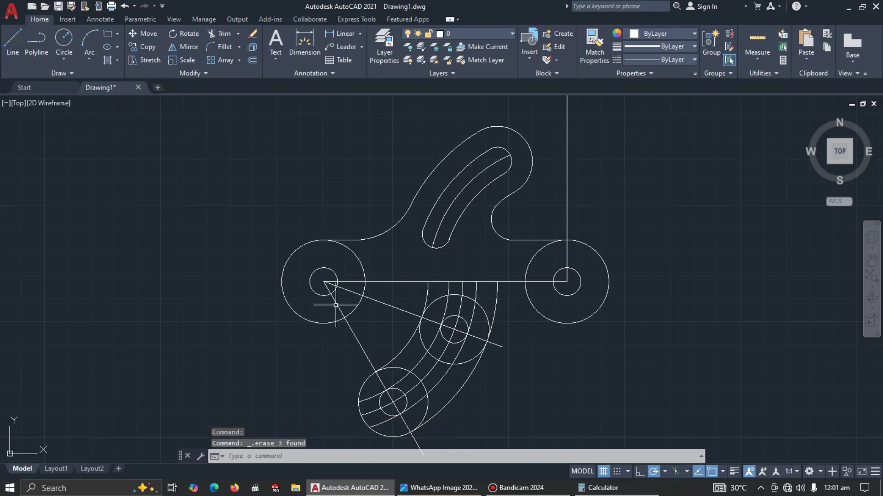
# Trim the inner parts of the lower slot's end circles and the arc ends extending past them
pyautogui.write('tr')
pyautogui.press('Return')
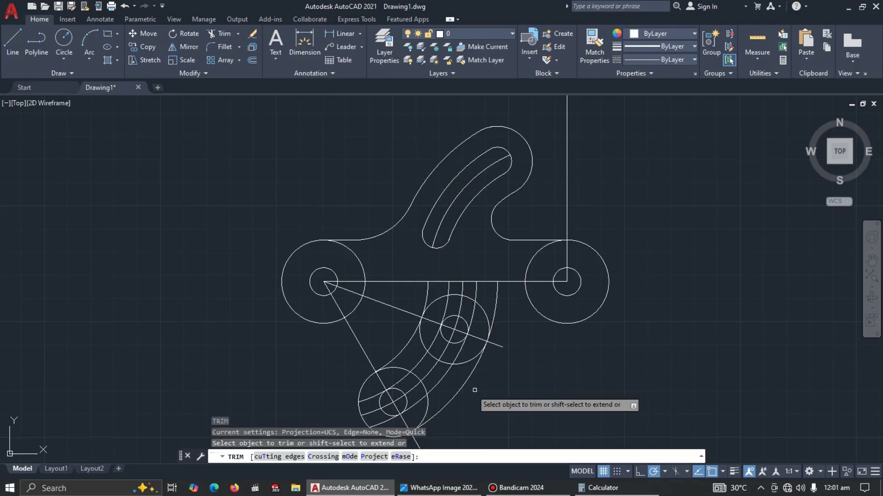
pyautogui.click(421, 343)
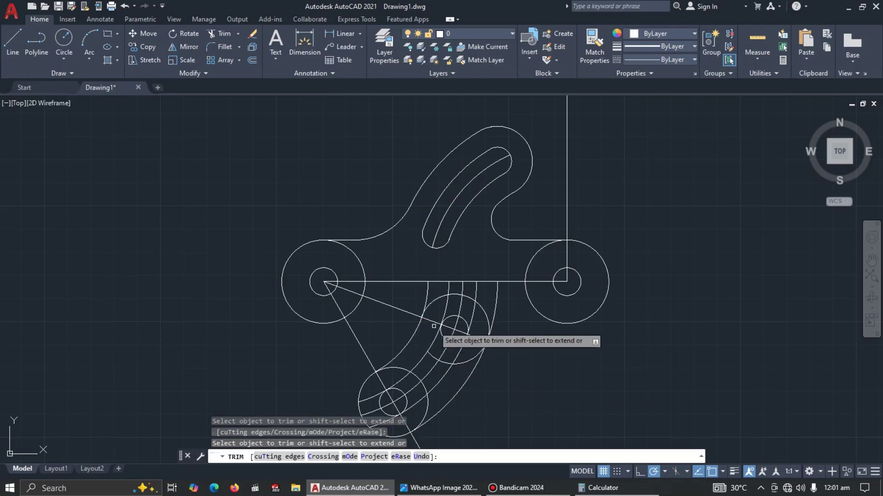
pyautogui.moveTo(427, 317); pyautogui.dragTo(427, 263, button='middle')
pyautogui.click(424, 350)
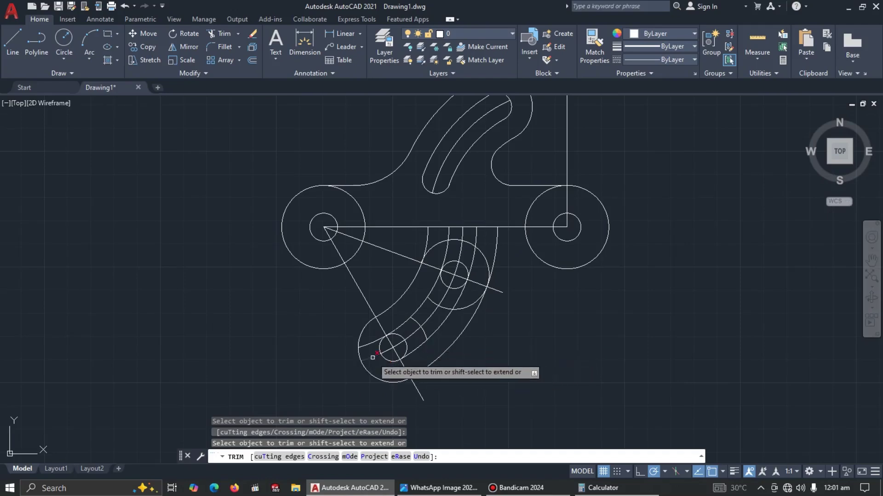
pyautogui.click(371, 343)
pyautogui.click(396, 336)
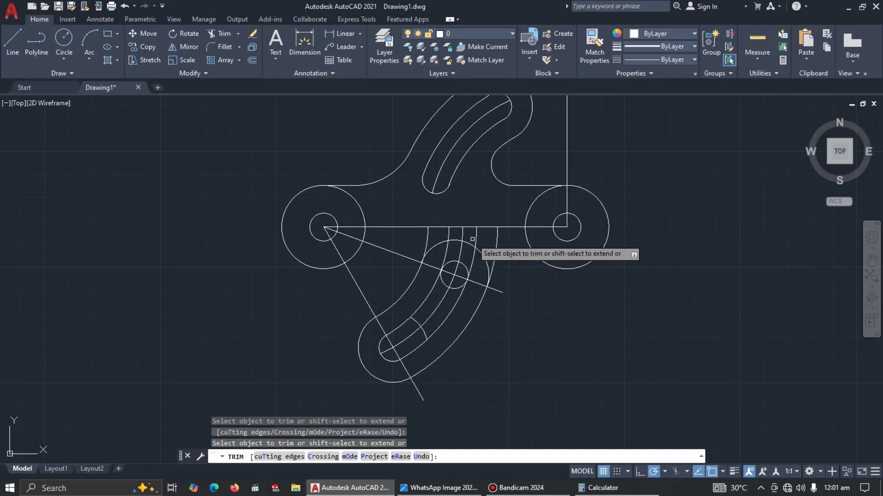
pyautogui.click(448, 286)
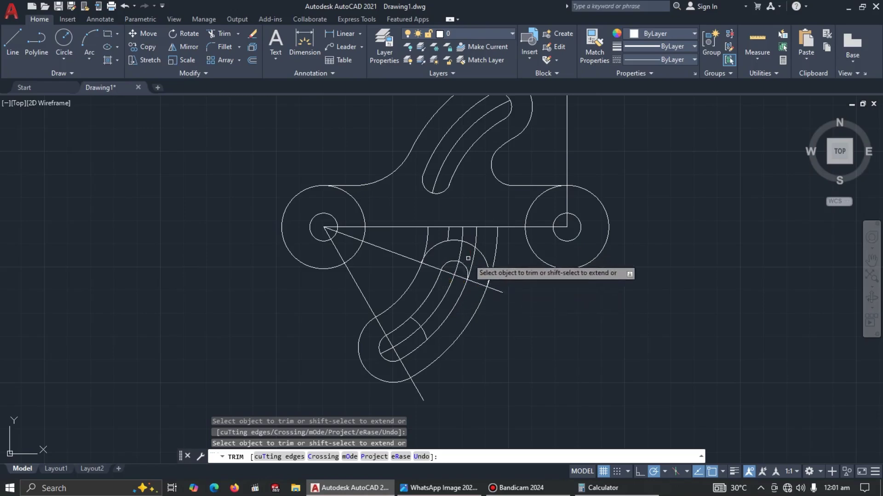
pyautogui.press('Escape')
# Delete the leftover arc pieces above the lower slot's upper end and the stray arc crossing the slot
pyautogui.click(477, 240)
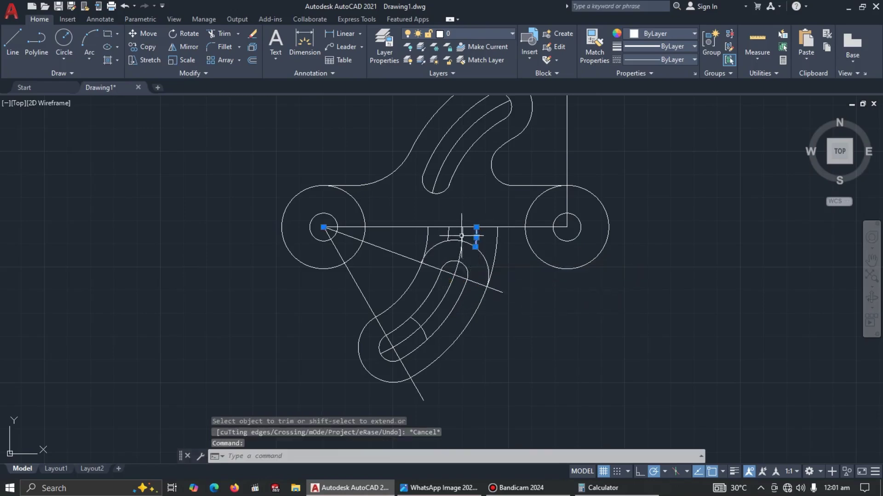
pyautogui.press('Delete')
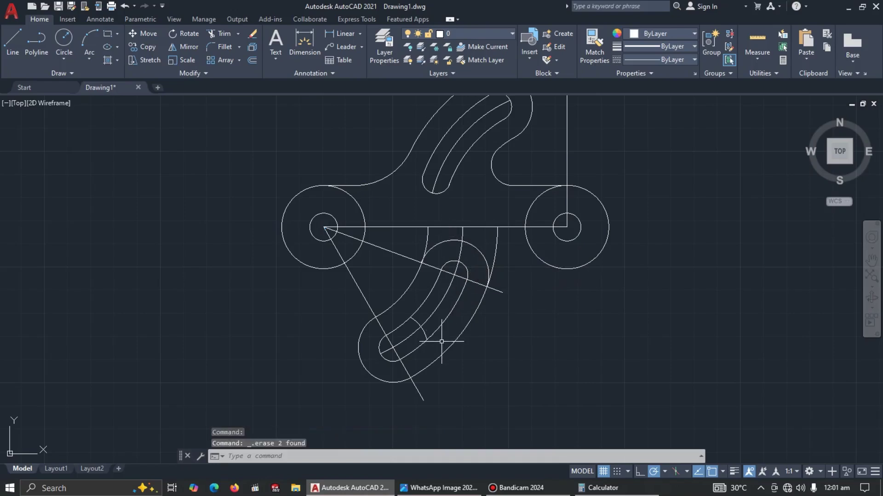
pyautogui.click(416, 321)
pyautogui.press('Delete')
# Check the lower edge in the reference image and draw a horizontal line joining the bottom points of the two radius 18 circles
pyautogui.hotkey('alt', 'Tab')
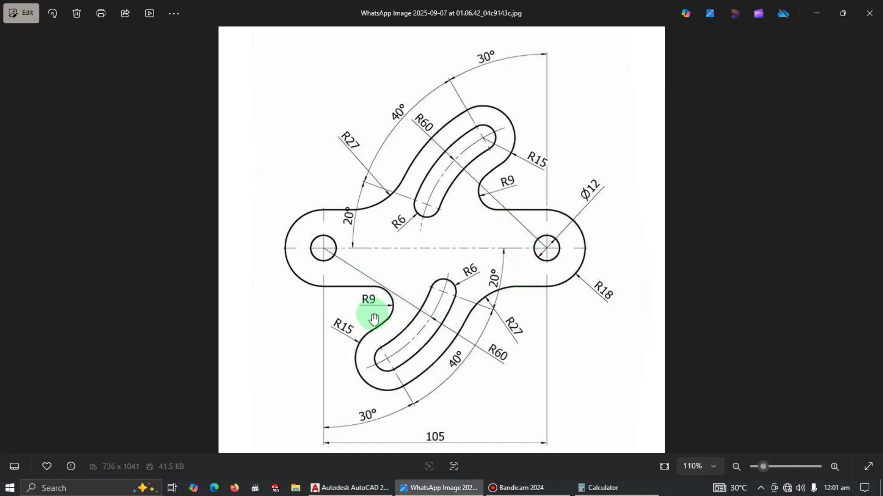
pyautogui.hotkey('alt', 'Tab')
pyautogui.click(13, 36)
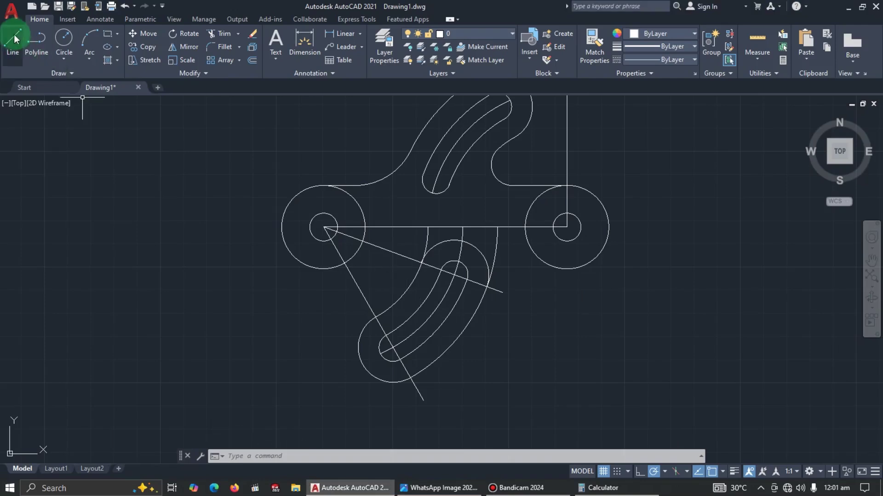
pyautogui.click(324, 269)
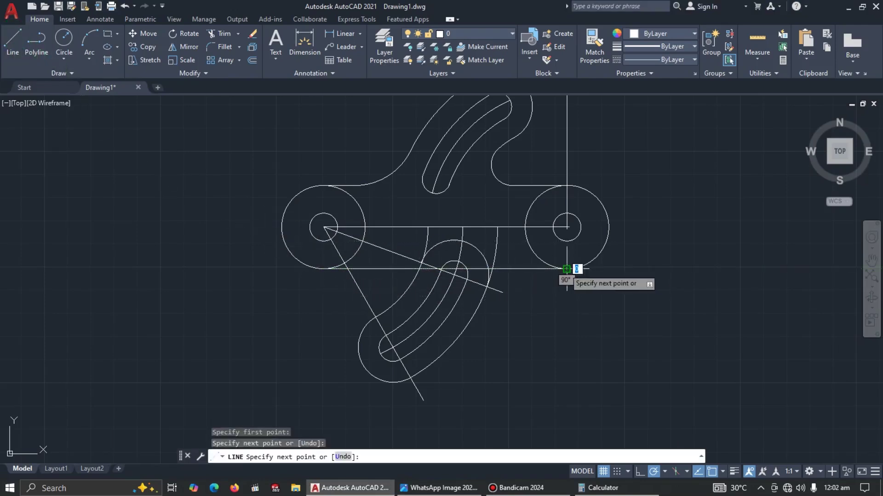
pyautogui.press('Escape')
# Check the fillet radius in the reference image and draw a radius 9 circle tangent to the lower edge line and the lower slot's inner outline arc
pyautogui.click(63, 61)
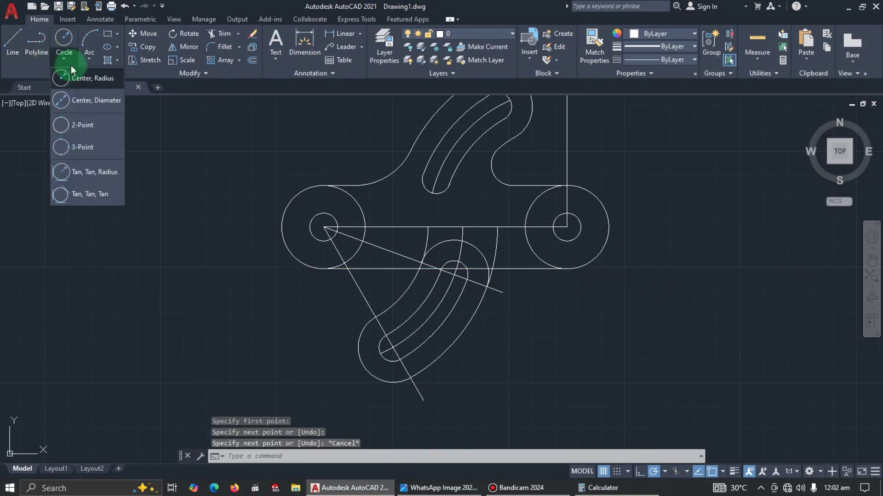
pyautogui.click(60, 174)
pyautogui.hotkey('alt', 'Tab')
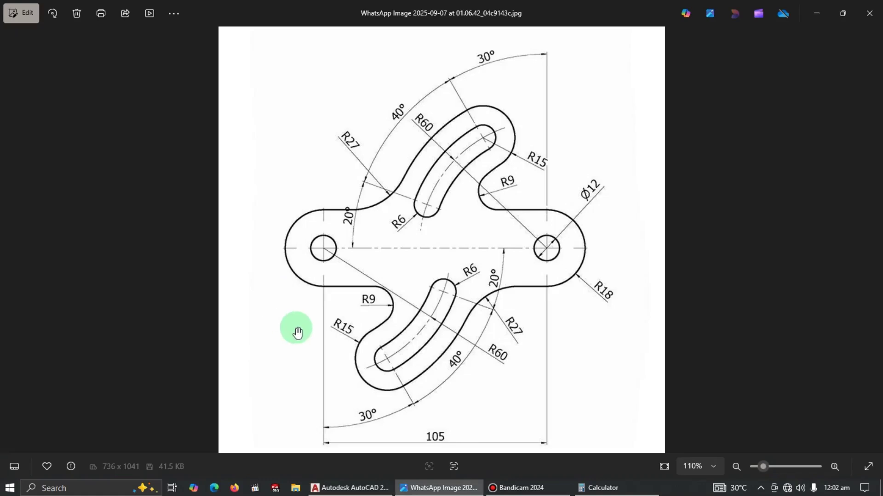
pyautogui.hotkey('alt', 'Tab')
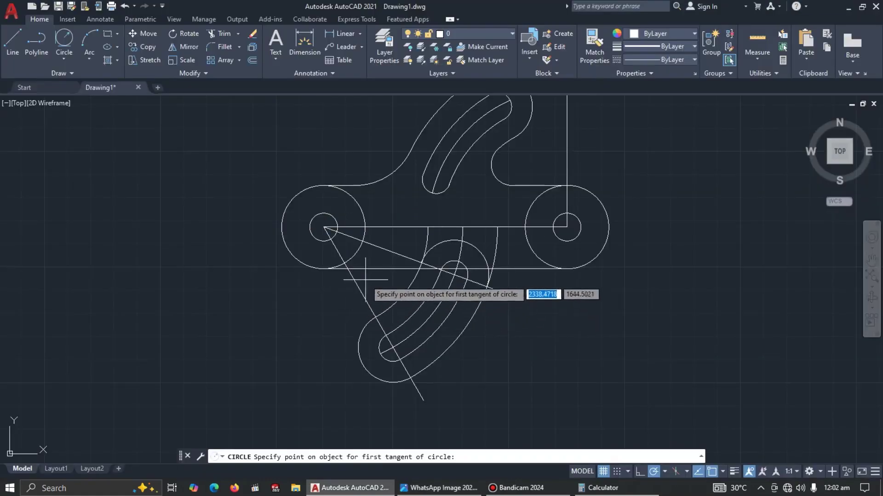
pyautogui.click(386, 271)
pyautogui.click(400, 289)
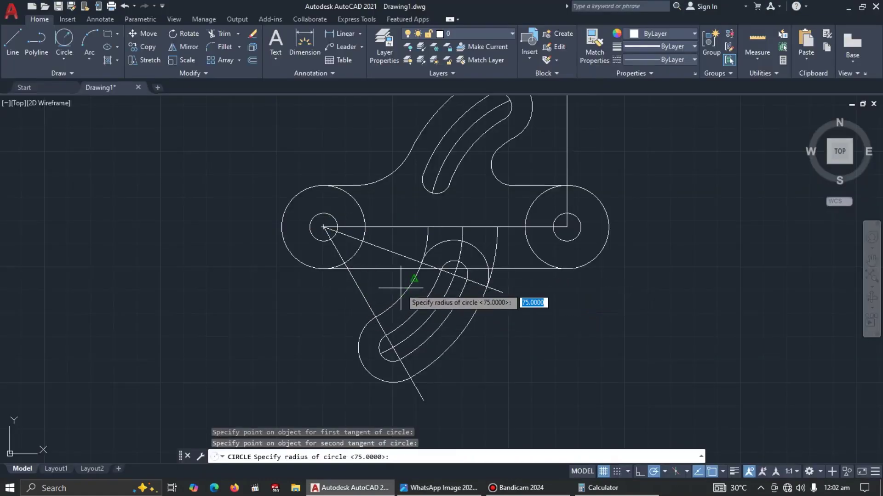
pyautogui.press('Return')
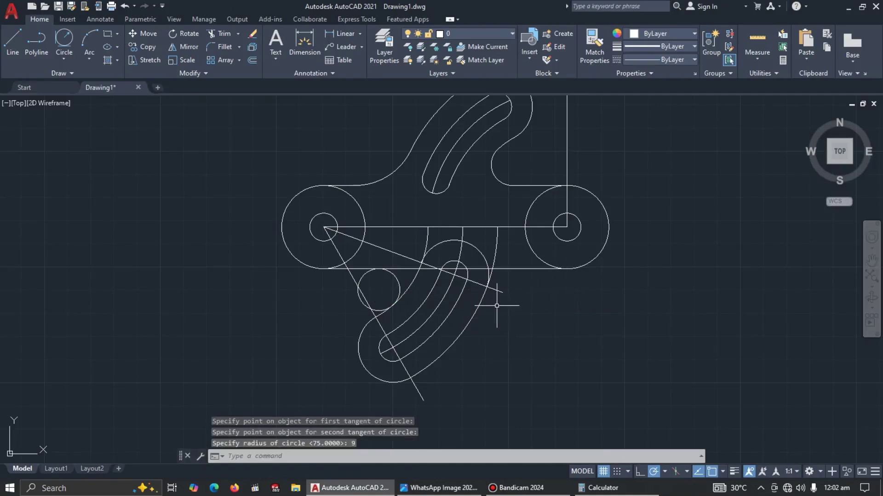
# Check the reference image and draw a radius 27 circle tangent to the lower slot's outer outline arc and the lower edge line
pyautogui.hotkey('alt', 'Tab')
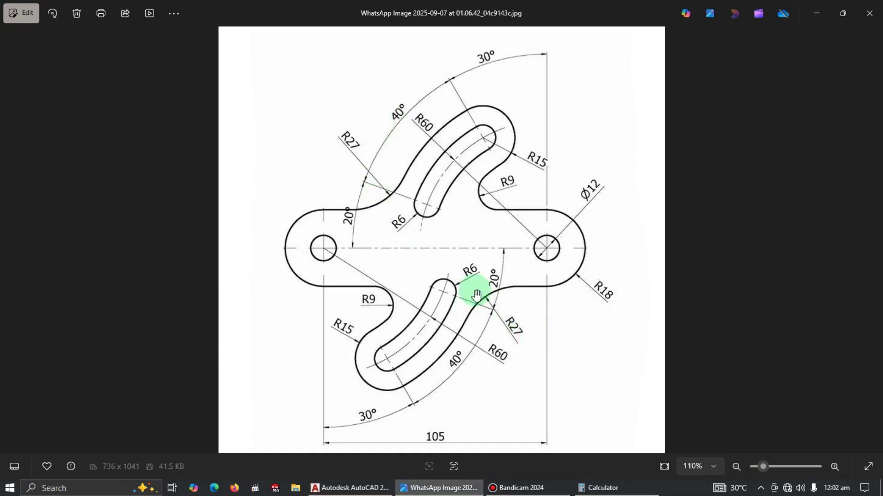
pyautogui.hotkey('alt', 'Tab')
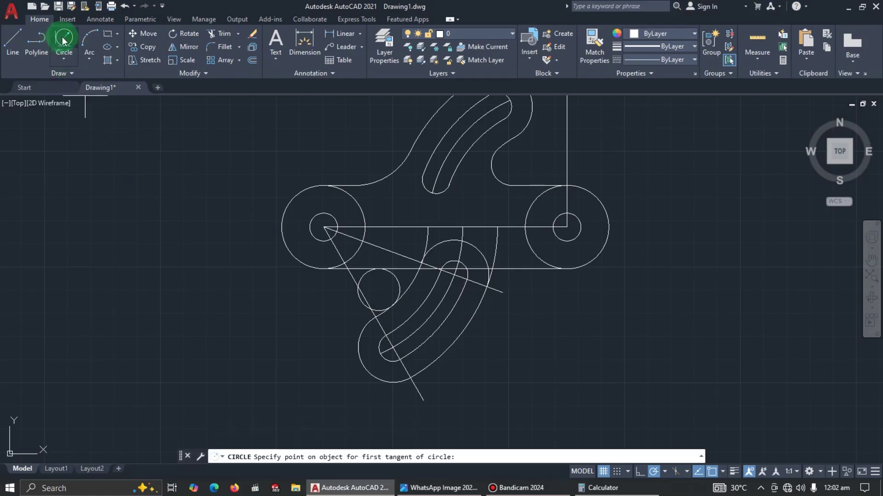
pyautogui.click(474, 308)
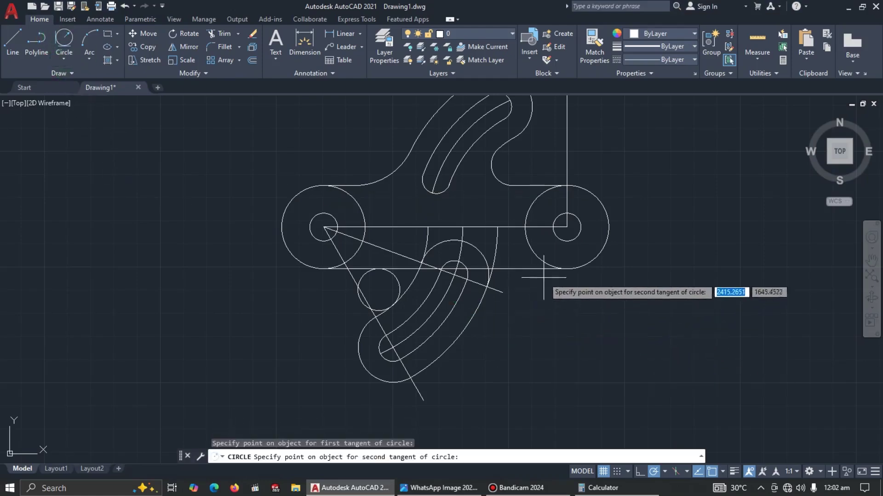
pyautogui.click(529, 272)
pyautogui.write('27')
pyautogui.press('Return')
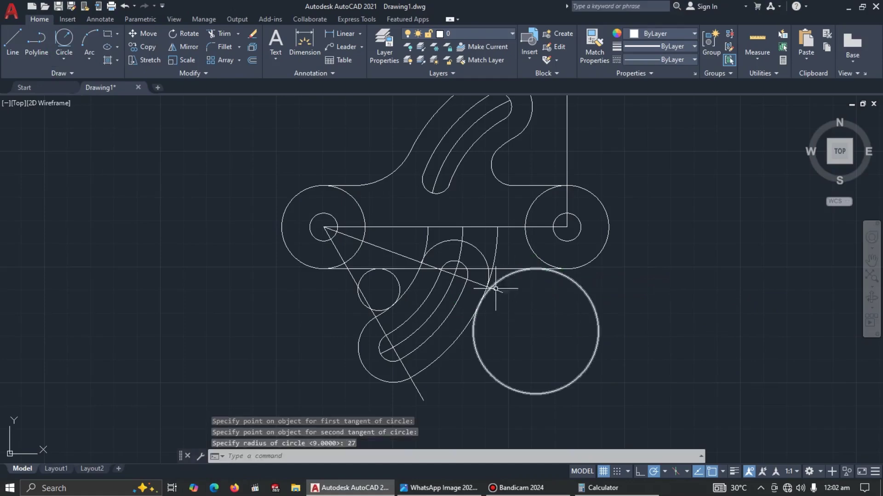
pyautogui.hotkey('alt', 'Tab')
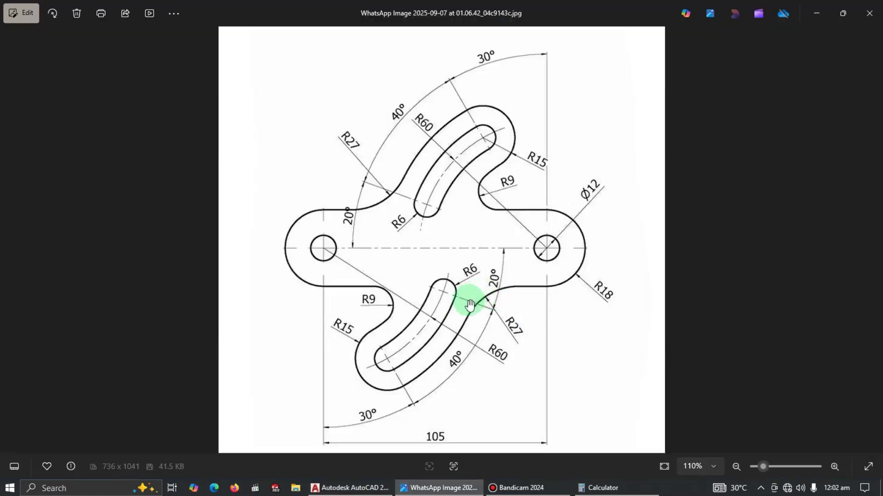
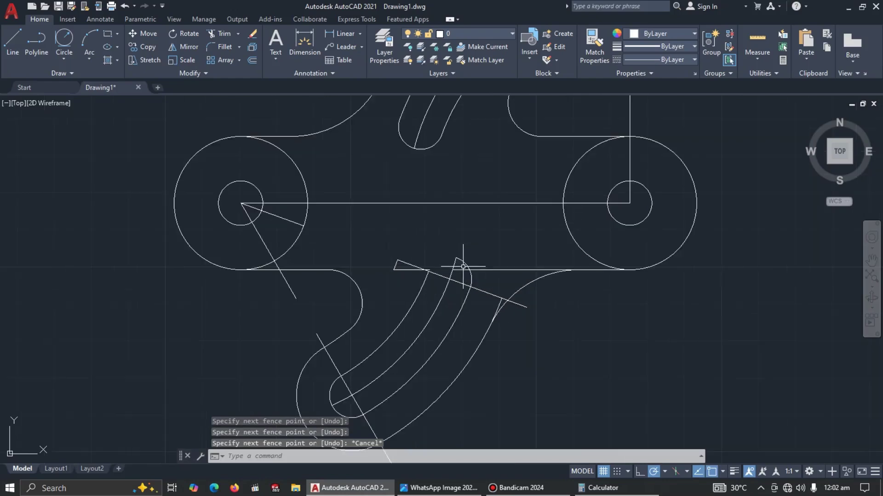
# Extend the lower slot's upper end arc toward its inner side and delete the angled line and two short leftover pieces beside it
pyautogui.write('ex')
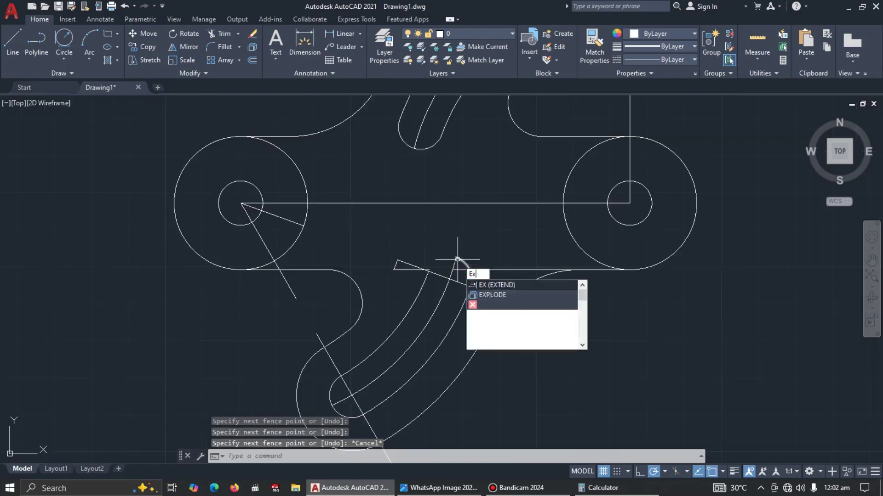
pyautogui.press('Return')
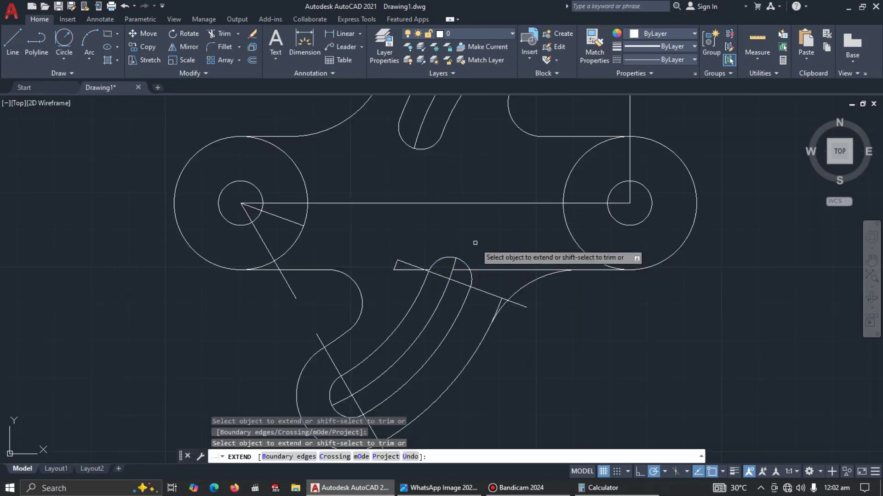
pyautogui.press('Escape')
pyautogui.click(411, 261)
pyautogui.click(392, 275)
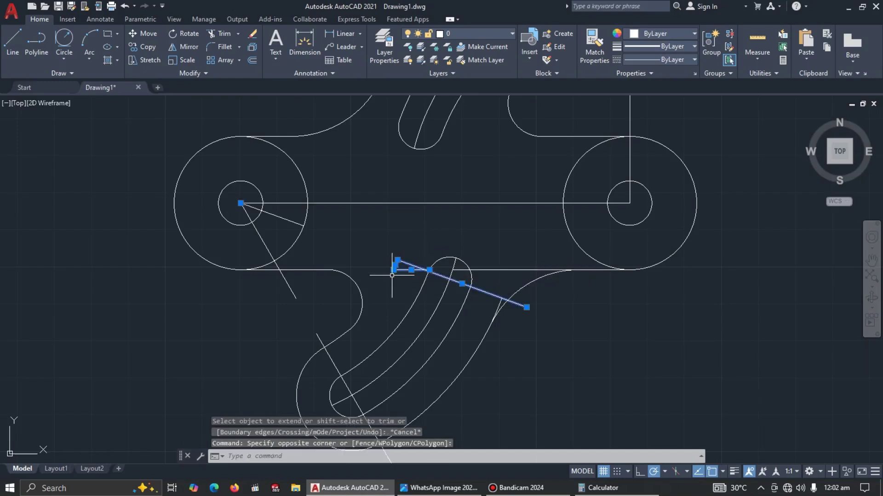
pyautogui.press('Delete')
# Trim the end of the lower slot's outer outline arc that sticks out past the radius 27 fillet
pyautogui.write('tr')
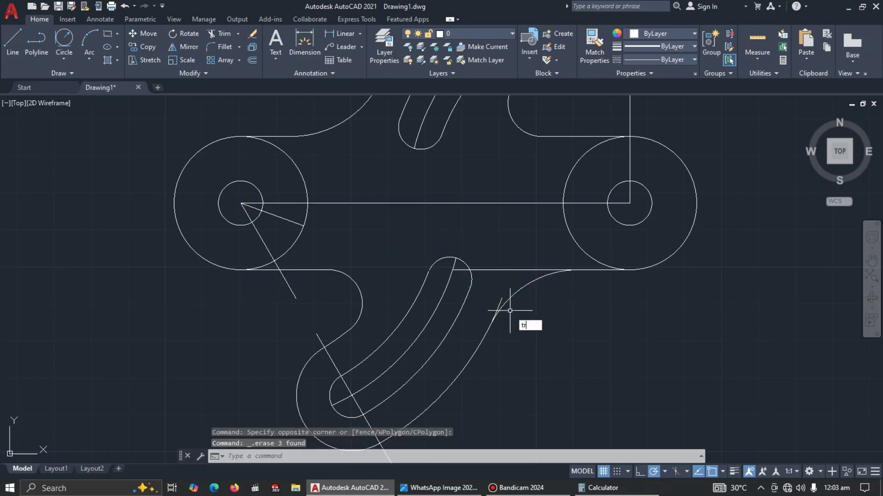
pyautogui.press('Return')
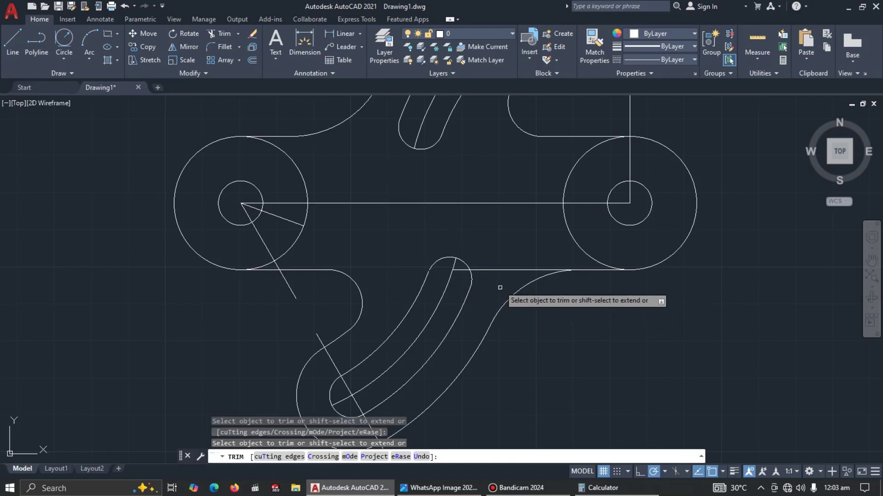
pyautogui.scroll(5, 455, 262)
pyautogui.press('Escape')
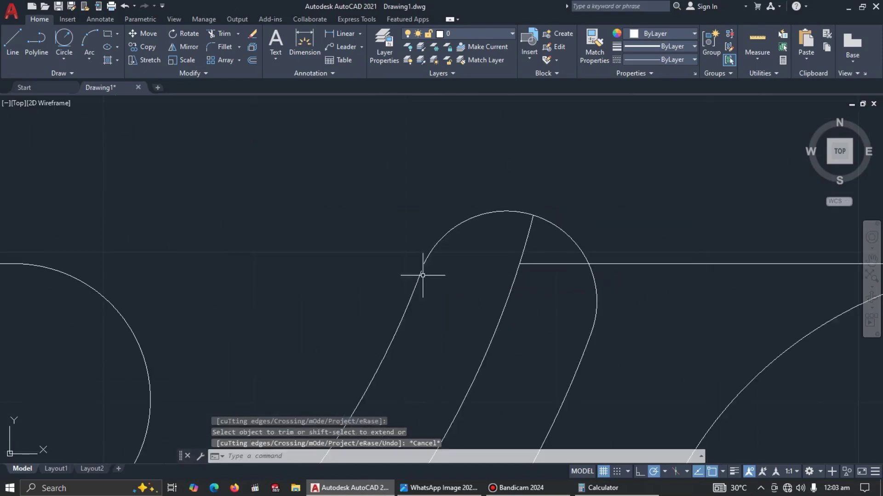
# Extend the lower slot's upper end arc to close the gap with the slot's inner side arc
pyautogui.write('ex')
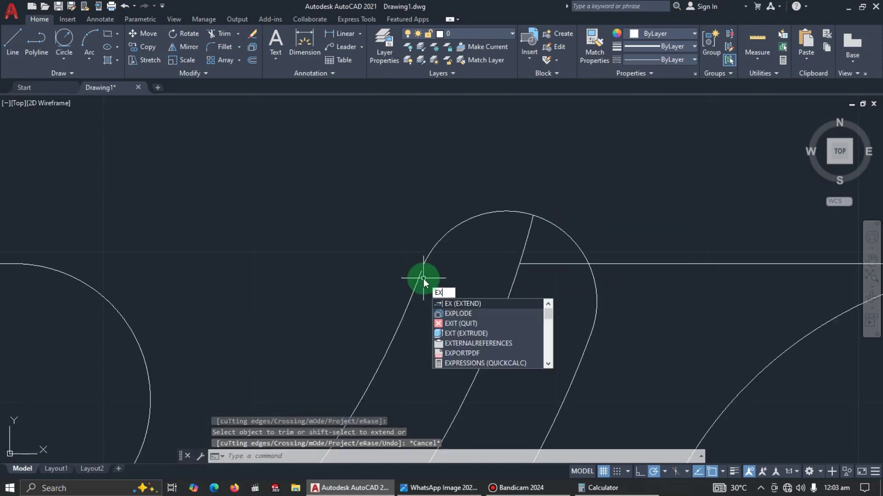
pyautogui.press('Return')
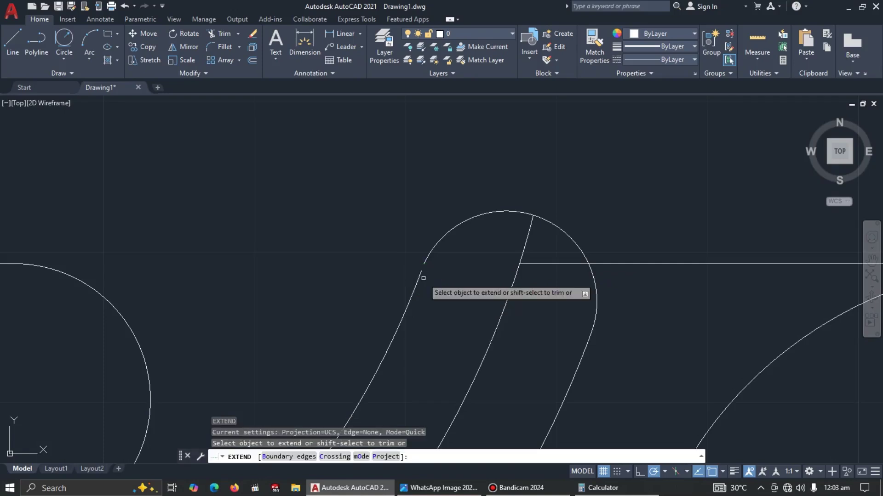
pyautogui.click(434, 256)
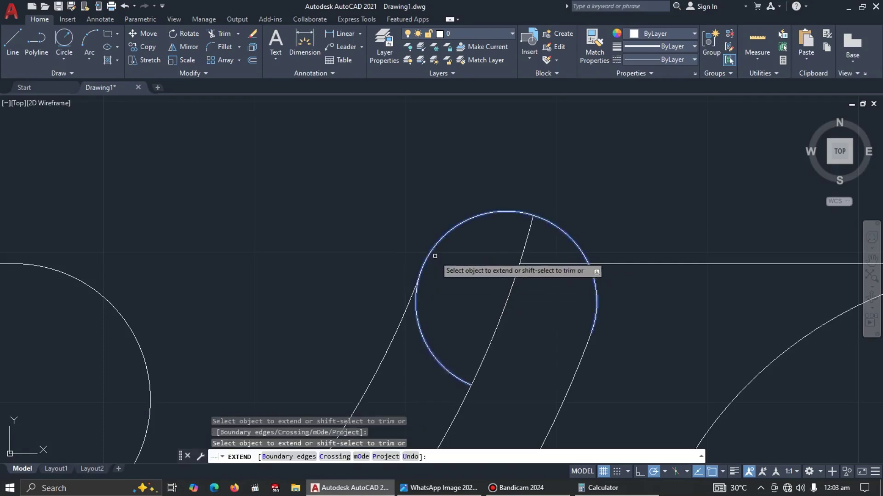
pyautogui.press('Escape')
pyautogui.scroll(-4, 480, 285)
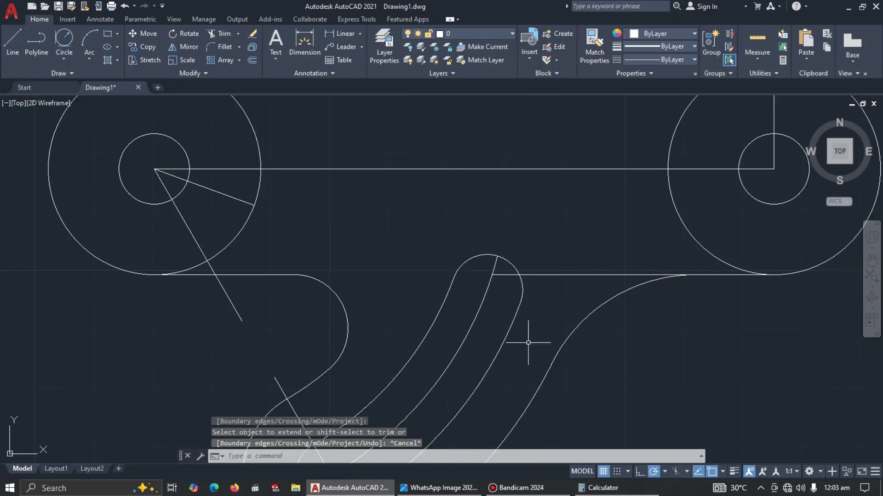
# Trim the lower edge line between the slot and the radius 27 fillet, including the piece inside the slot's upper end
pyautogui.write('tr')
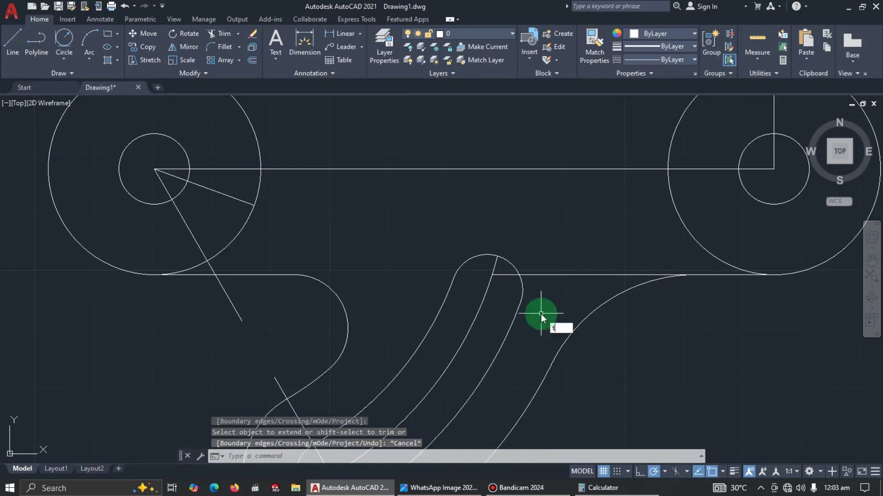
pyautogui.press('space')
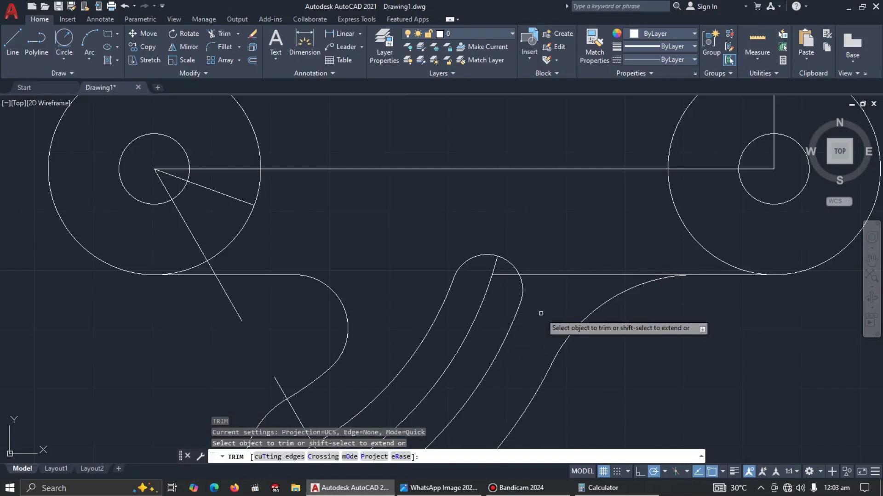
pyautogui.click(590, 276)
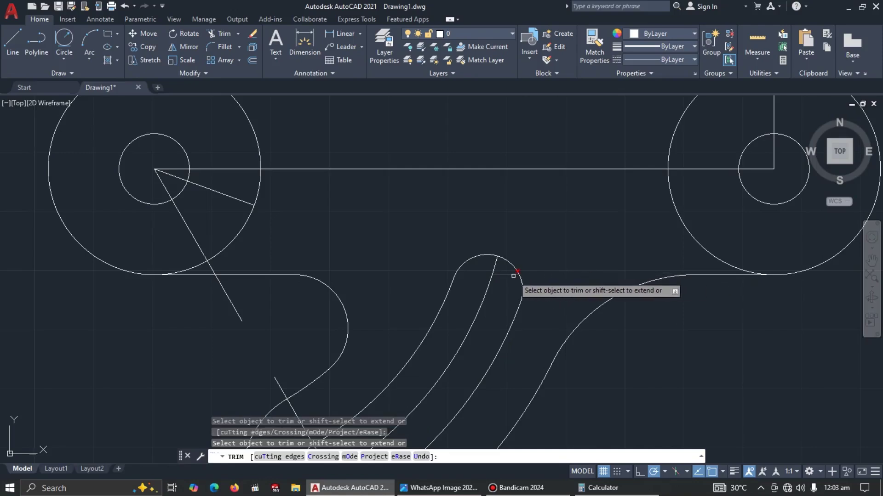
pyautogui.click(512, 276)
pyautogui.scroll(-2, 554, 287)
pyautogui.moveTo(549, 356); pyautogui.dragTo(584, 309, button='middle')
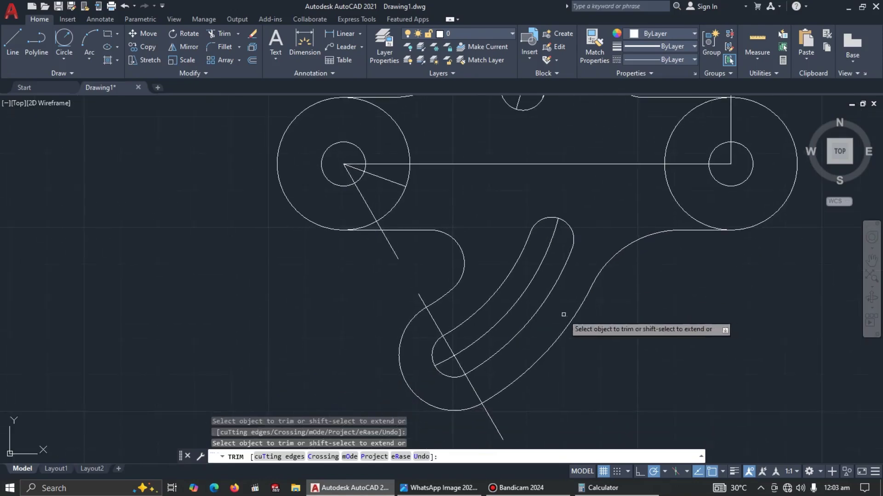
pyautogui.press('Escape')
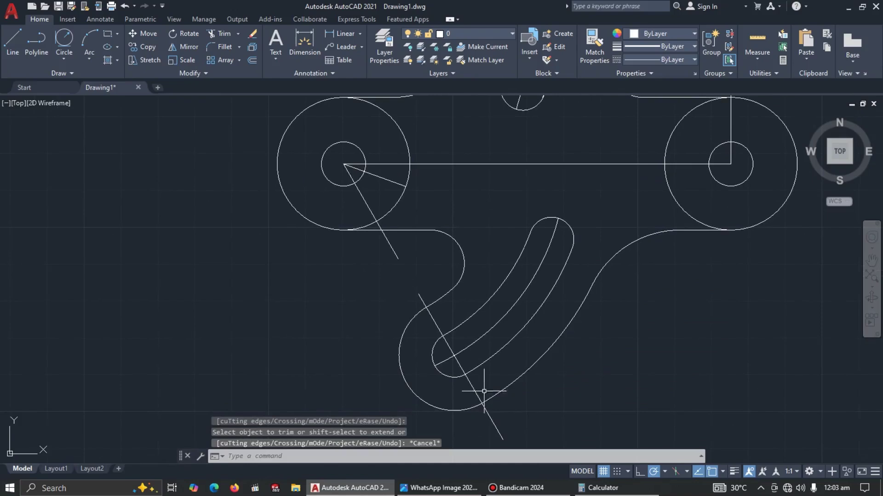
# Delete the construction line crossing the lower slot's end and the two angled lines starting at the left hole's centre
pyautogui.click(489, 417)
pyautogui.press('Delete')
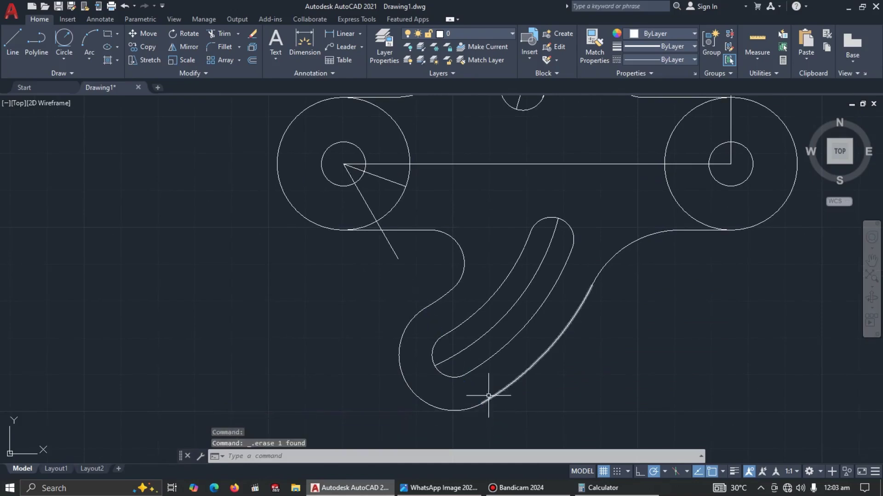
pyautogui.click(386, 175)
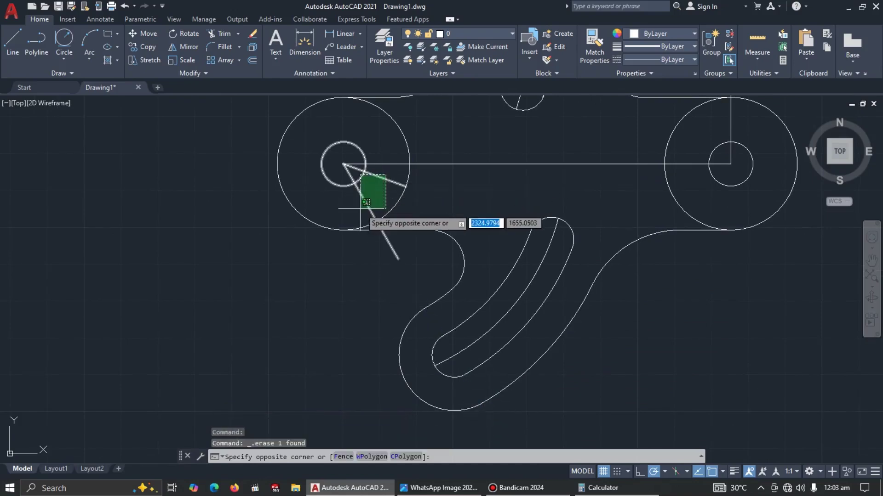
pyautogui.click(371, 201)
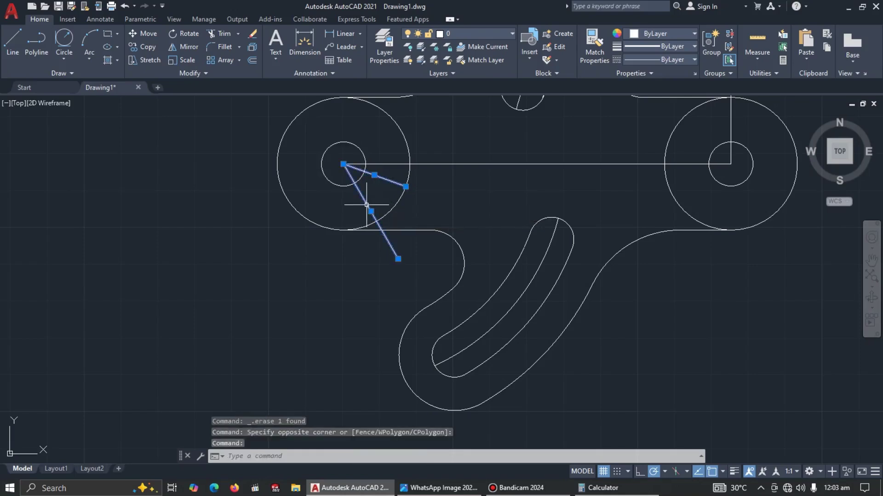
pyautogui.press('Delete')
# Check the reference image and trim the inner halves of both radius 18 circles to leave only the plate's rounded ends
pyautogui.scroll(-3, 500, 207)
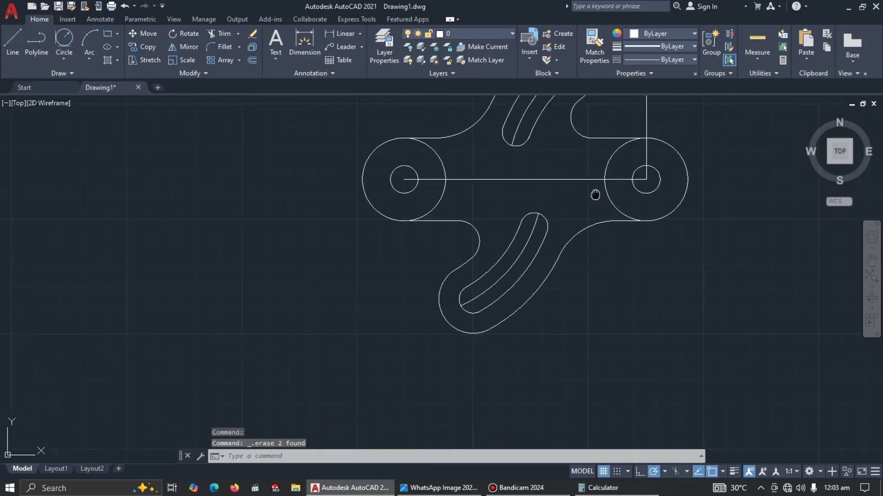
pyautogui.moveTo(595, 191); pyautogui.dragTo(516, 250, button='middle')
pyautogui.hotkey('alt', 'Tab')
pyautogui.hotkey('alt', 'Tab')
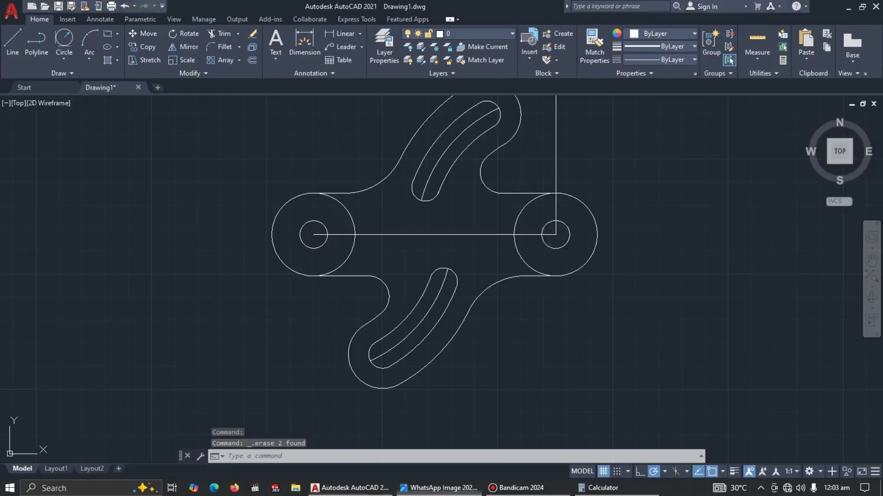
pyautogui.write('tr')
pyautogui.press('Return')
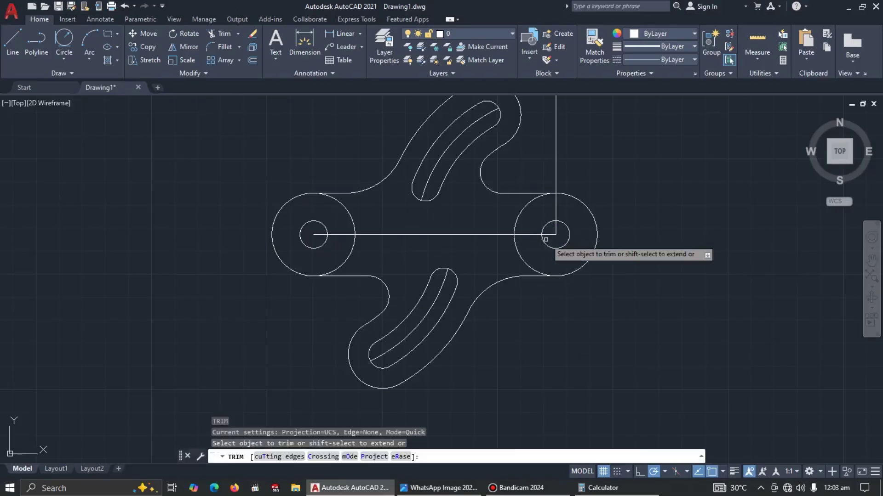
pyautogui.click(522, 258)
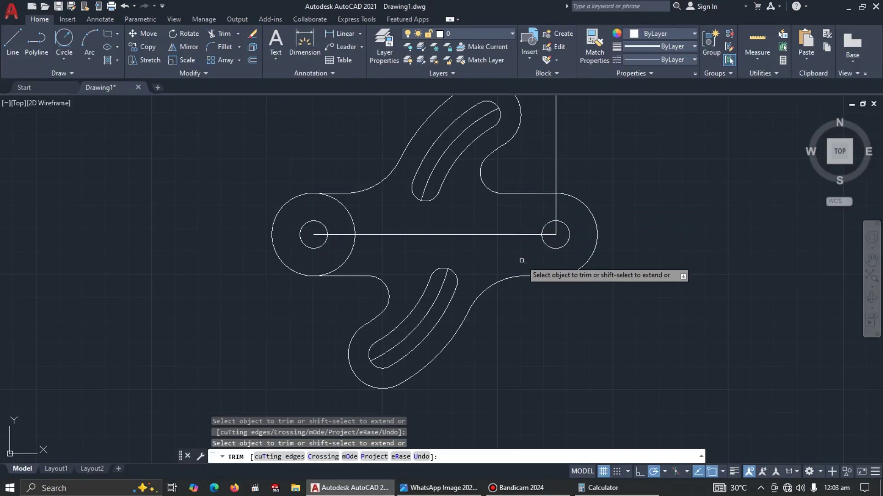
pyautogui.click(347, 204)
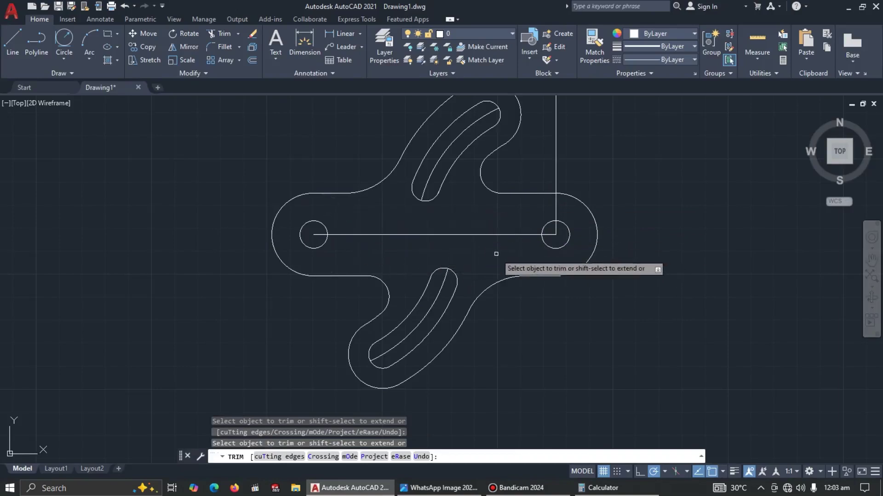
pyautogui.press('Escape')
# Delete the vertical construction line at the right hole and the horizontal line joining the two hole centres
pyautogui.click(612, 202)
pyautogui.click(534, 166)
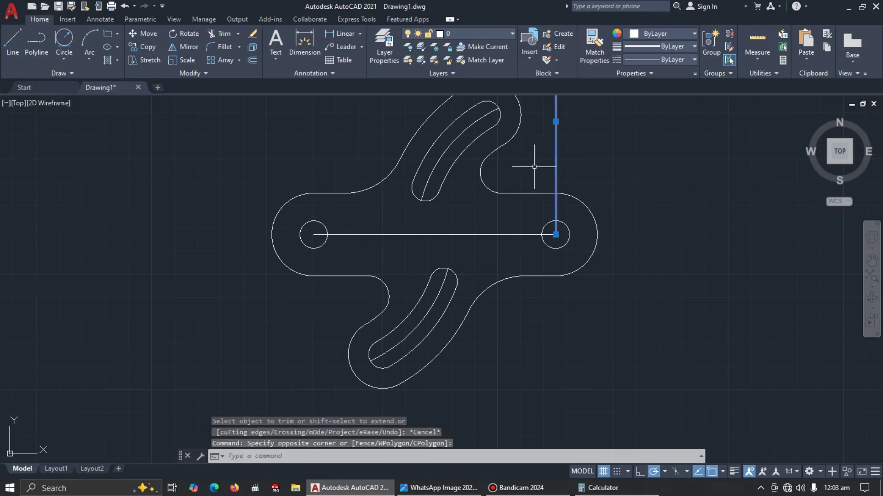
pyautogui.press('Delete')
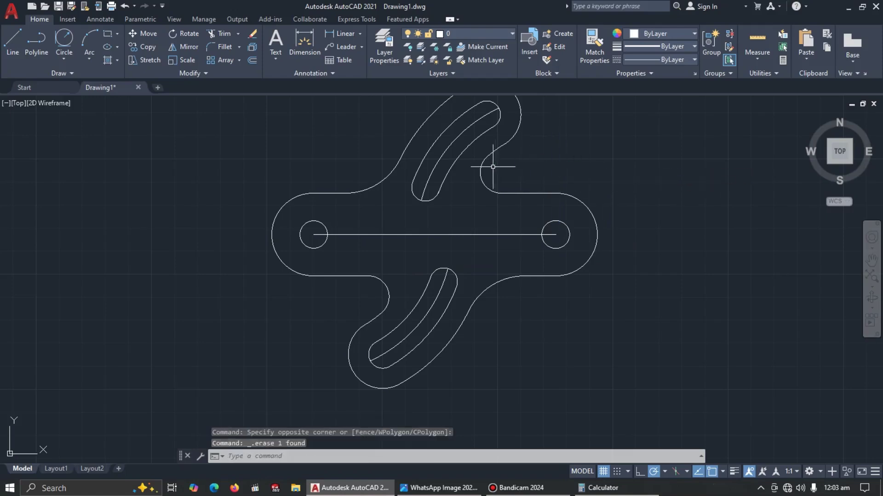
pyautogui.click(484, 238)
pyautogui.click(481, 227)
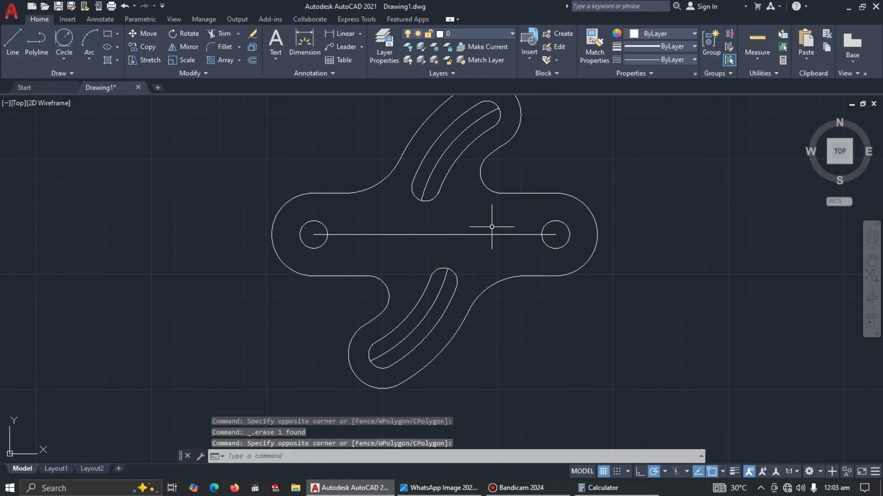
pyautogui.click(439, 227)
pyautogui.click(428, 254)
pyautogui.press('Delete')
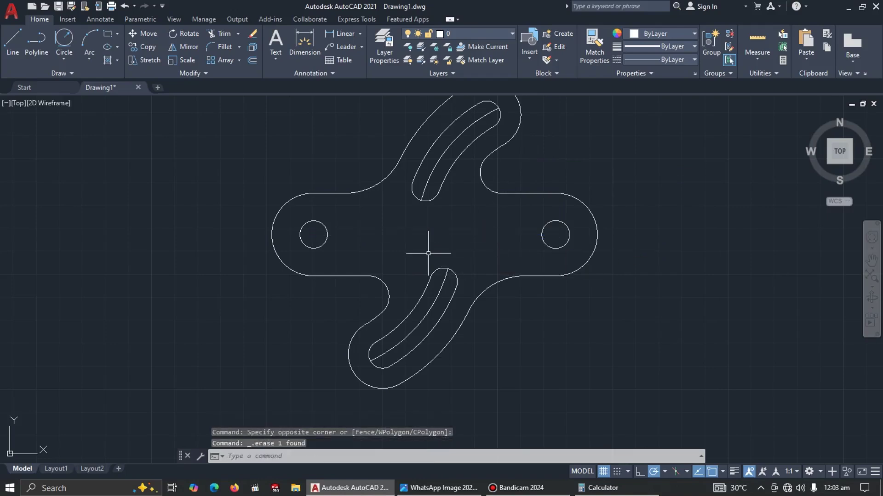
# Compare the cleaned-up plate outline with the reference image
pyautogui.moveTo(495, 254); pyautogui.dragTo(473, 311, button='middle')
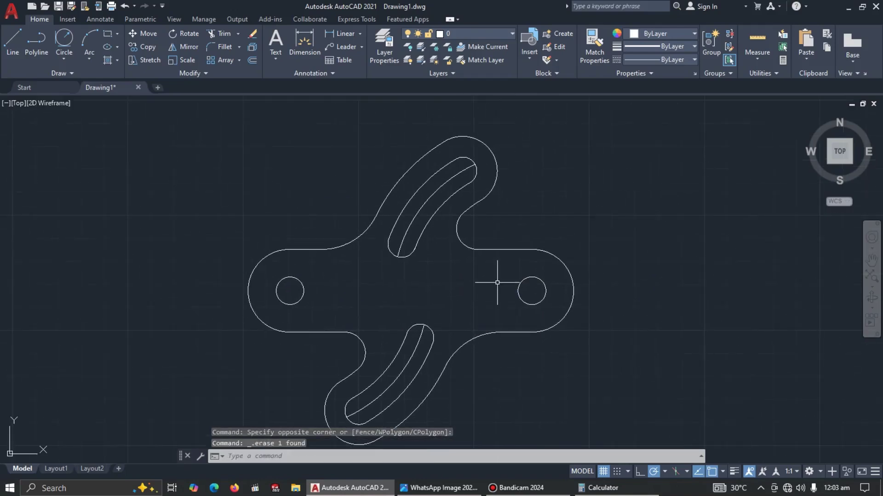
pyautogui.hotkey('alt', 'Tab')
pyautogui.hotkey('alt', 'Tab')
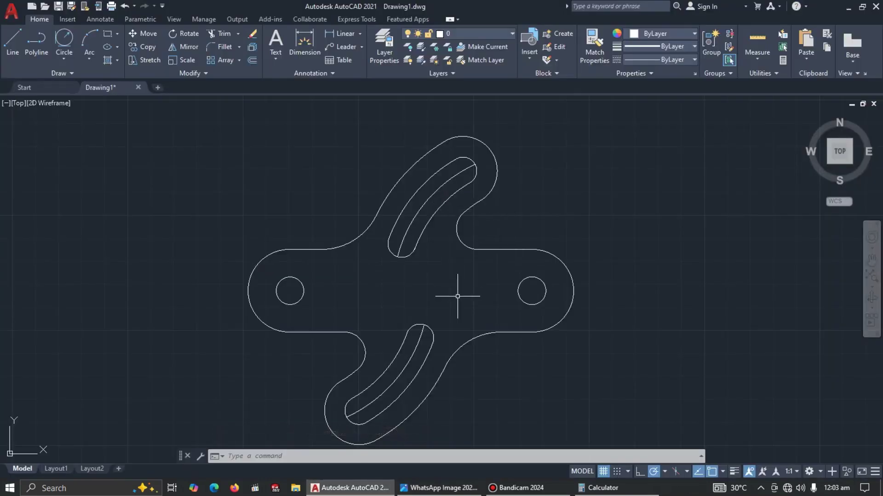
# Turn on the lineweight display for the plate drawing
pyautogui.moveTo(474, 296); pyautogui.dragTo(512, 275, button='middle')
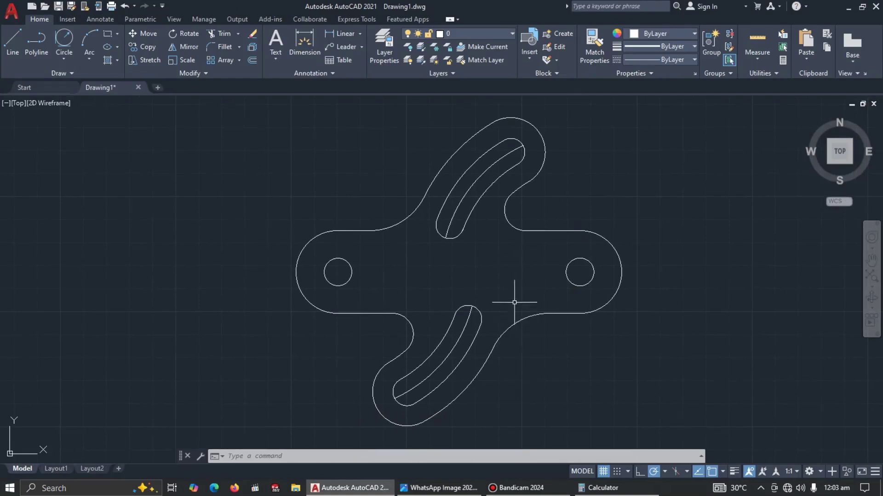
pyautogui.click(733, 472)
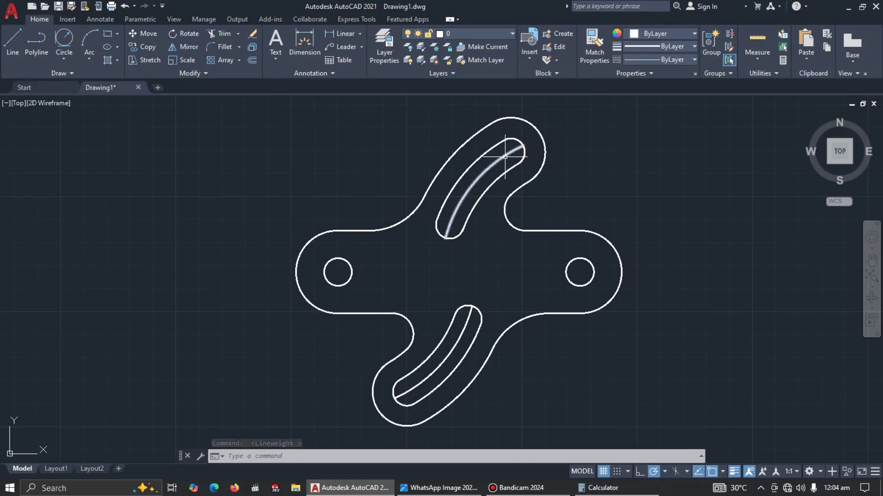
# Load the CENTER2 linetype from acadiso.lin and make it the current linetype
pyautogui.click(505, 157)
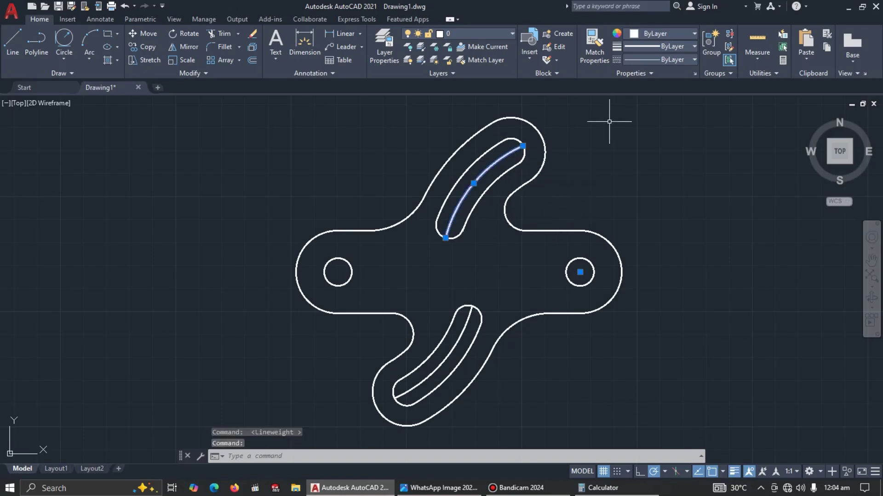
pyautogui.click(690, 59)
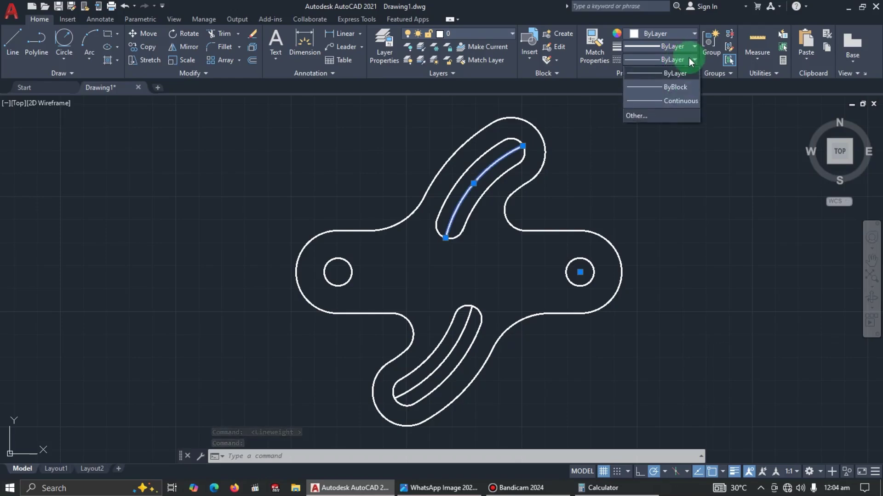
pyautogui.click(645, 116)
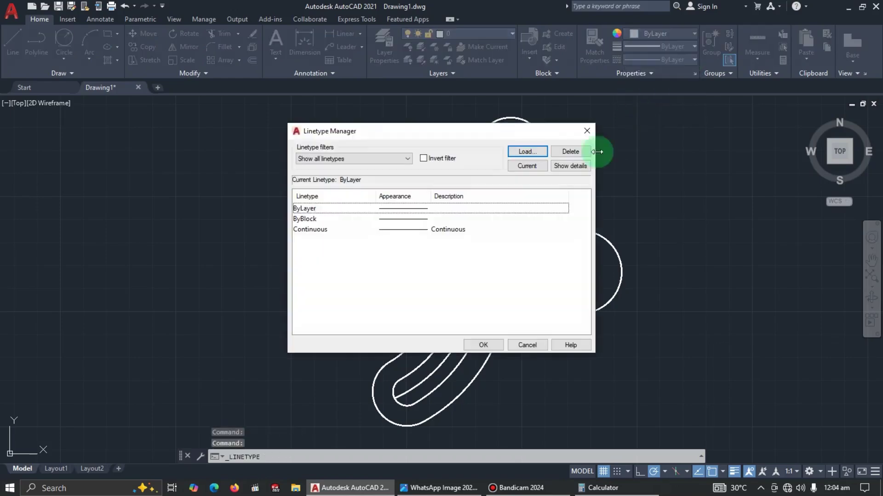
pyautogui.click(532, 152)
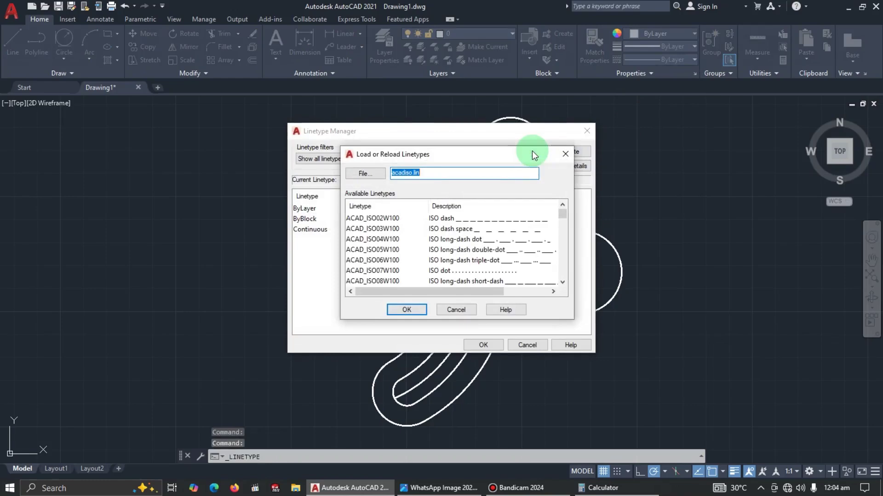
pyautogui.scroll(-6, 405, 255)
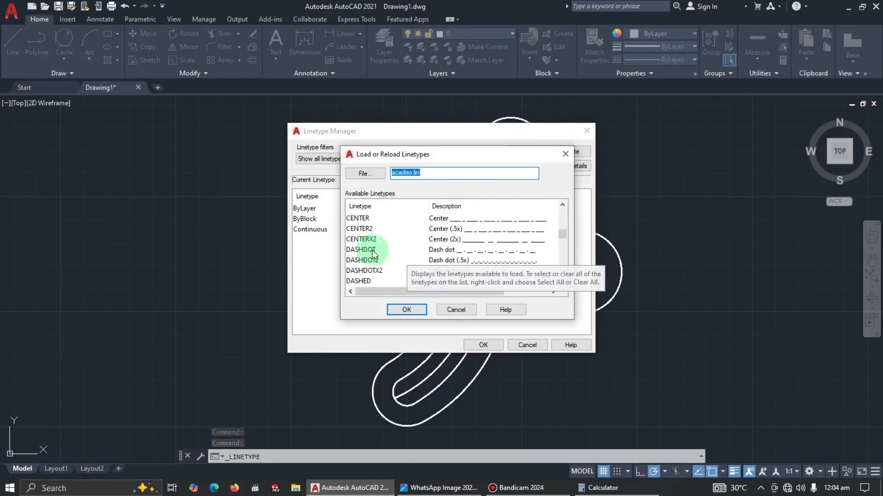
pyautogui.click(430, 229)
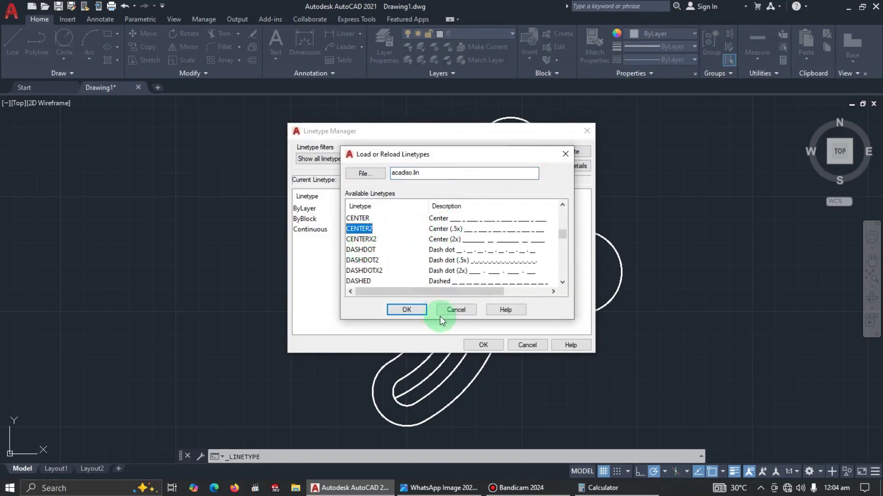
pyautogui.click(413, 308)
pyautogui.click(464, 229)
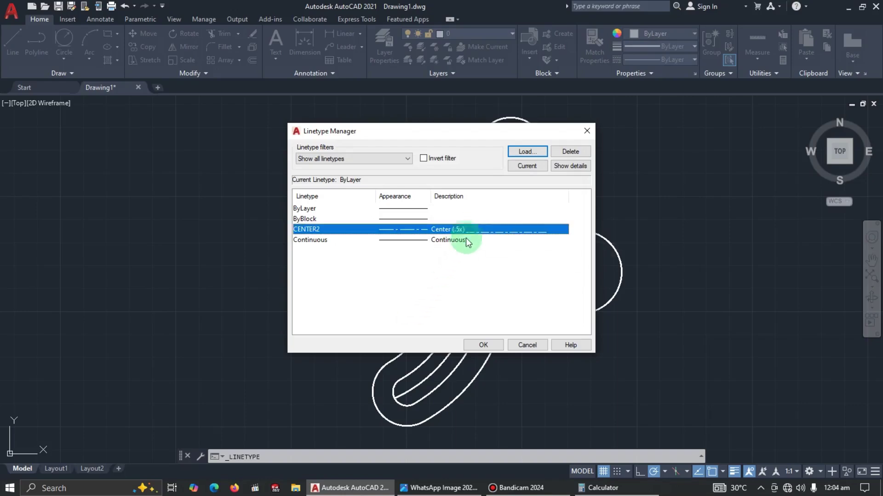
pyautogui.click(483, 344)
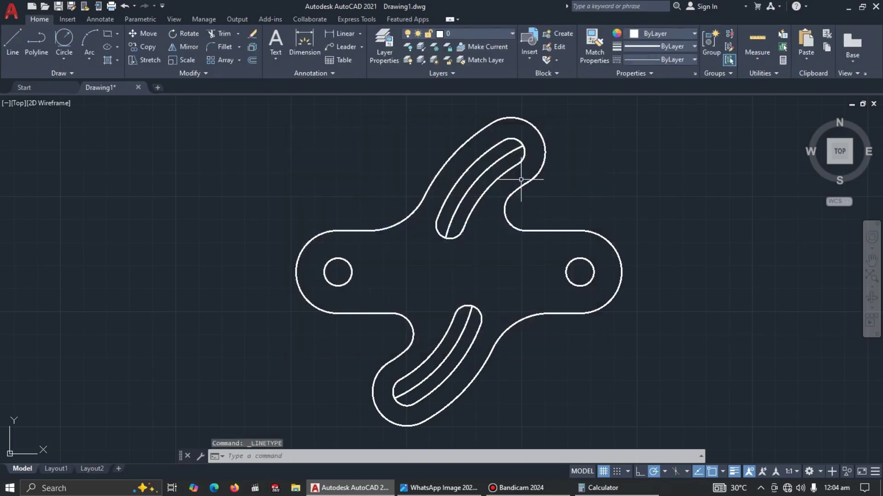
pyautogui.click(690, 60)
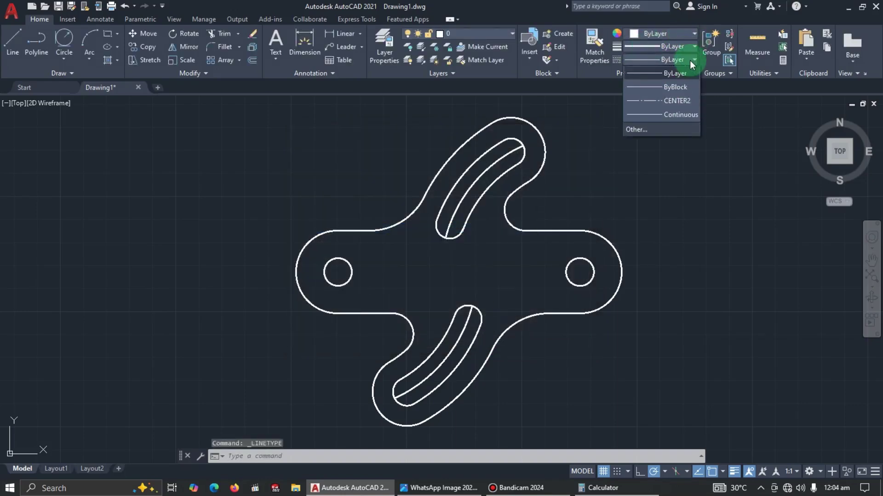
pyautogui.click(685, 94)
# Apply the CENTER2 linetype to the centre arcs of both the upper and the lower curved slot
pyautogui.click(485, 167)
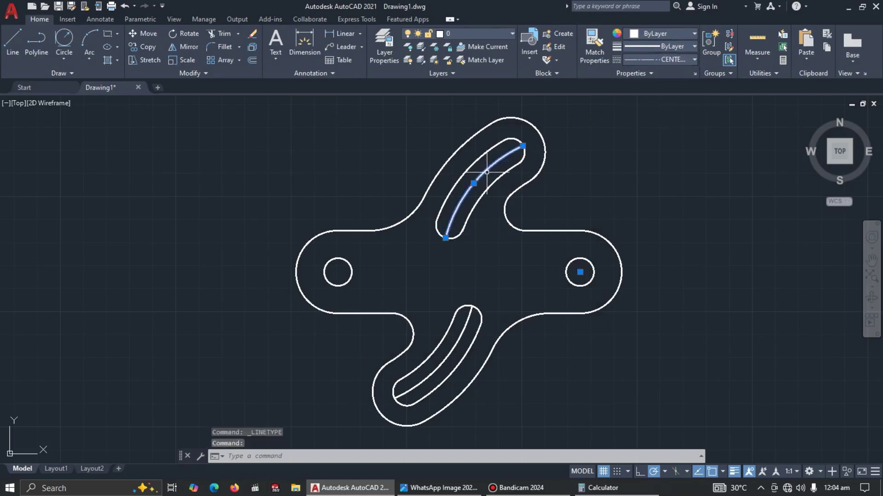
pyautogui.click(456, 346)
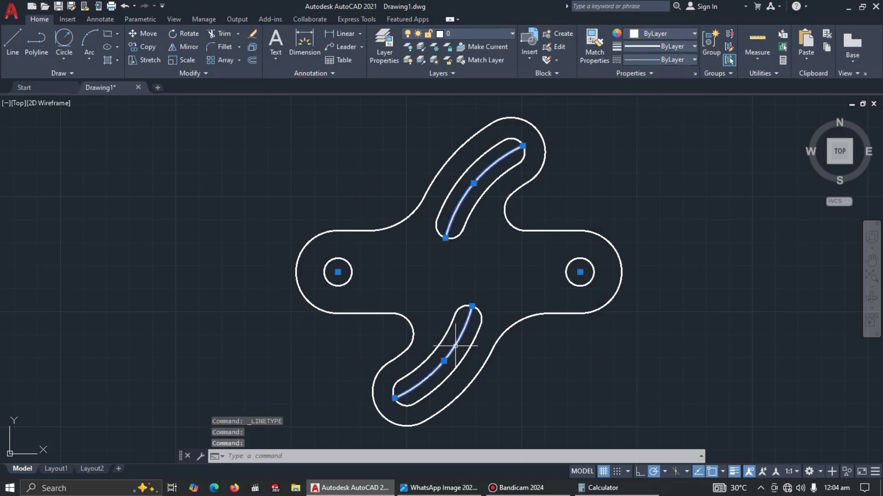
pyautogui.click(662, 60)
pyautogui.click(673, 106)
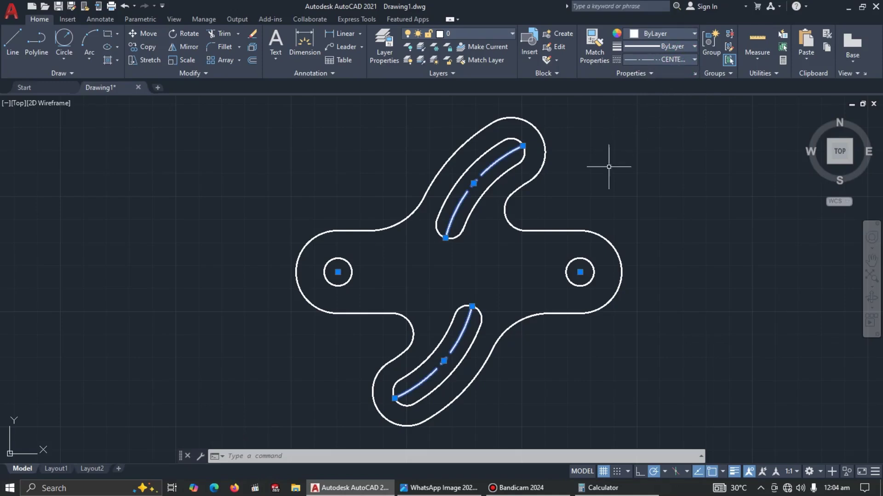
# Set the lineweight of both slot centre arcs to 0.25 mm in their properties and deselect them
pyautogui.rightClick(586, 174)
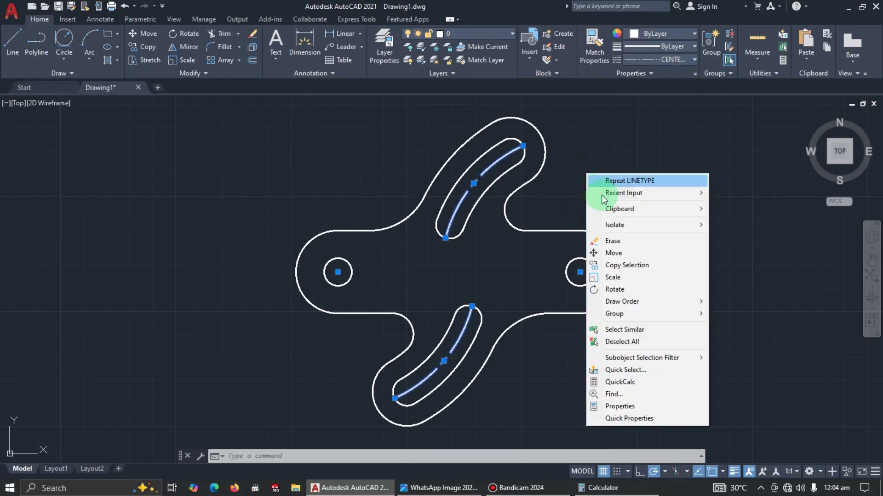
pyautogui.click(659, 406)
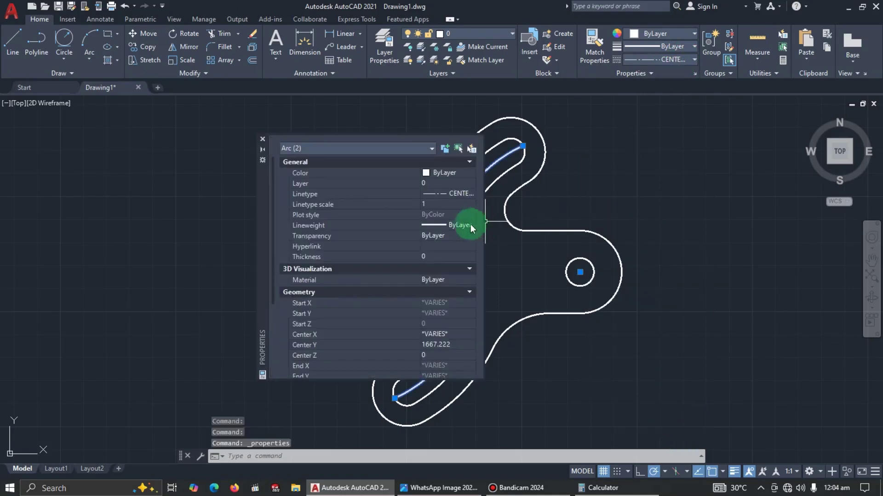
pyautogui.click(450, 225)
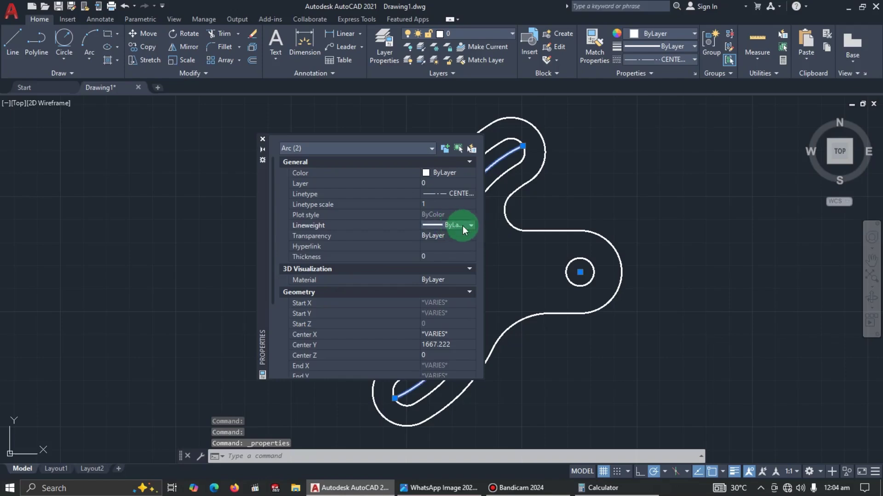
pyautogui.click(470, 225)
pyautogui.moveTo(471, 225); pyautogui.dragTo(462, 324)
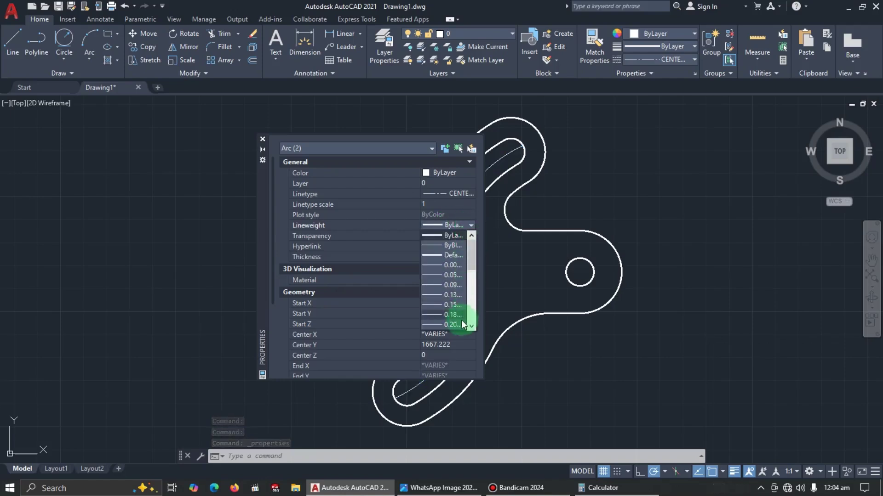
pyautogui.click(471, 326)
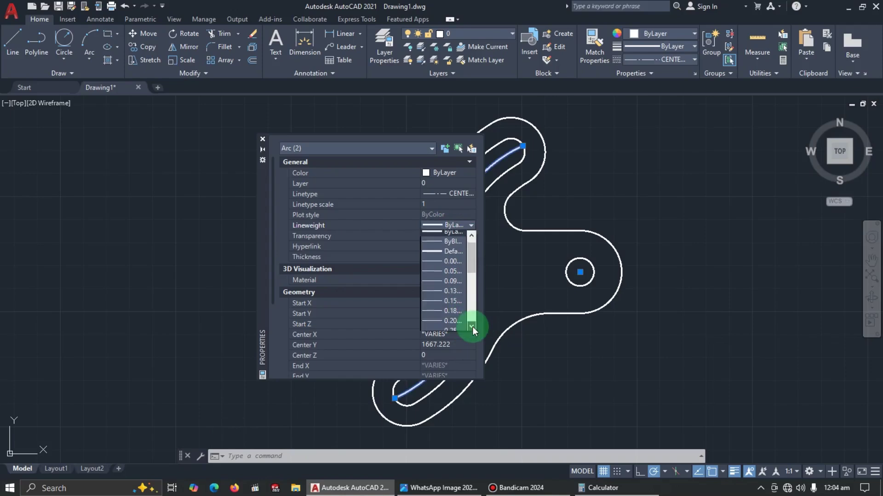
pyautogui.click(456, 324)
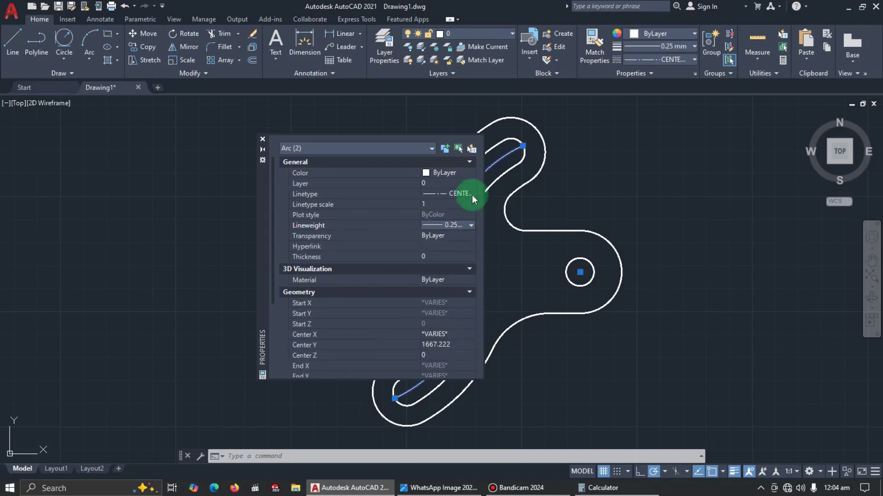
pyautogui.click(262, 139)
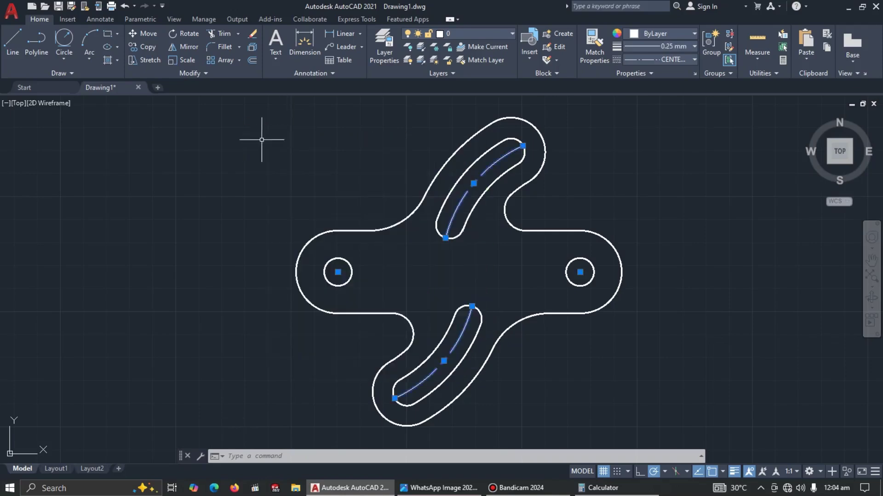
pyautogui.press('Escape')
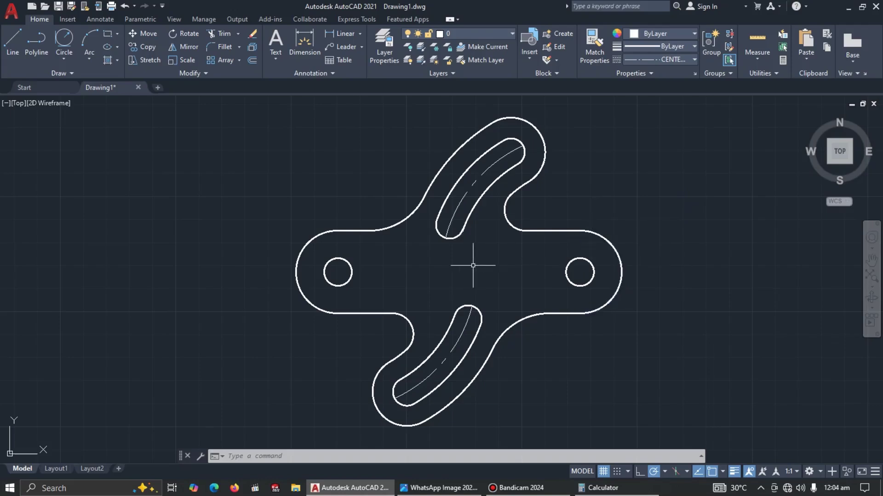
pyautogui.scroll(-1, 476, 265)
pyautogui.scroll(1, 475, 264)
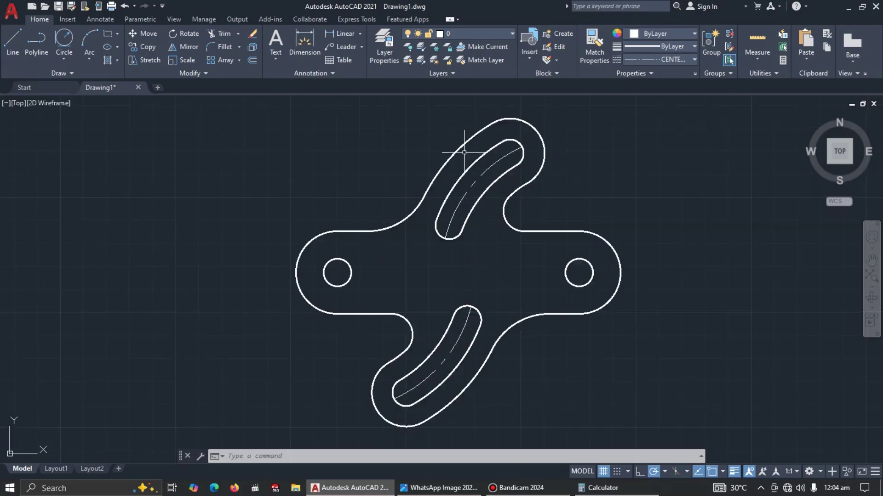